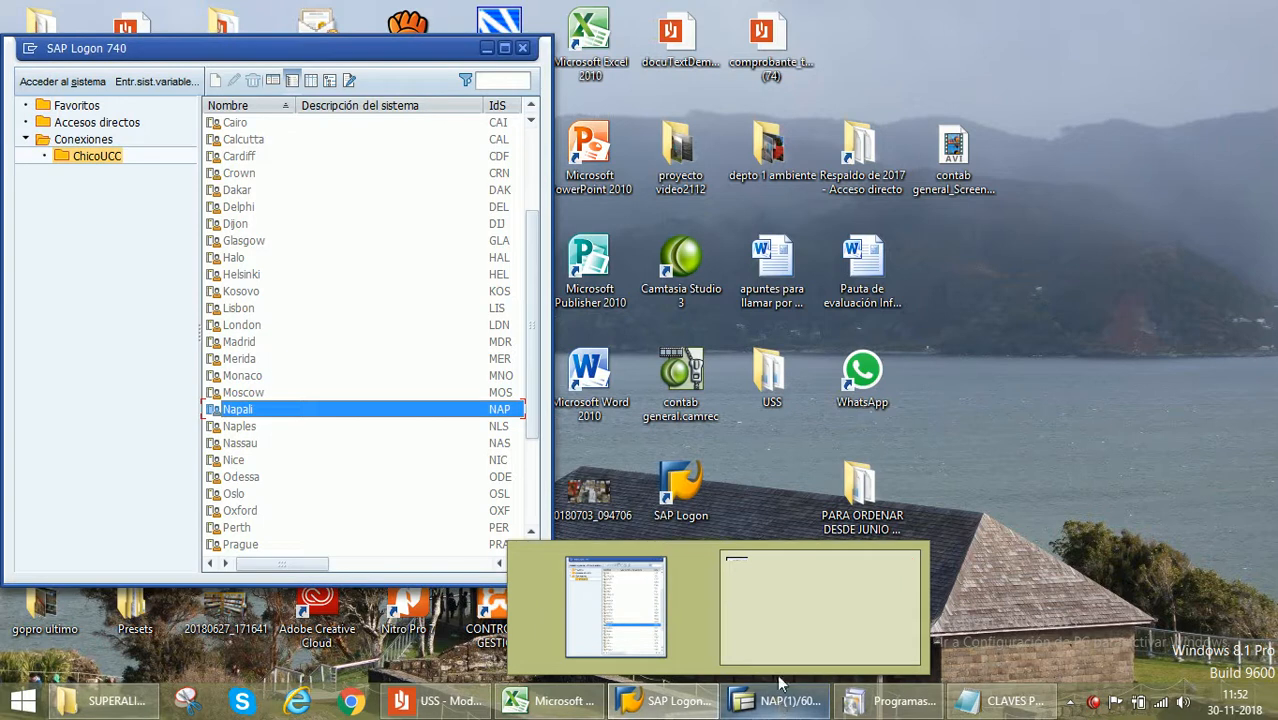
Minimize the SAP Logon window and show the COMPRAS sheet of the EXPLICACION CONTABLE CICLOS workbook in Excel
click(783, 700)
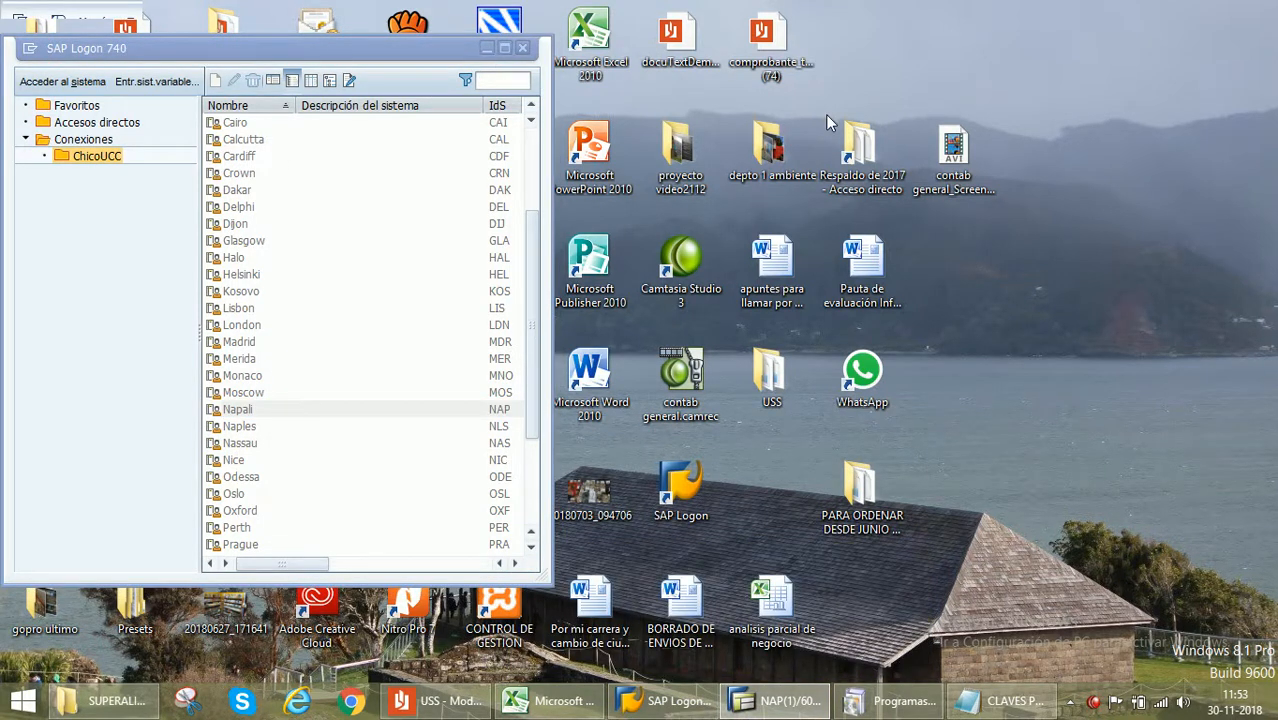
click(488, 49)
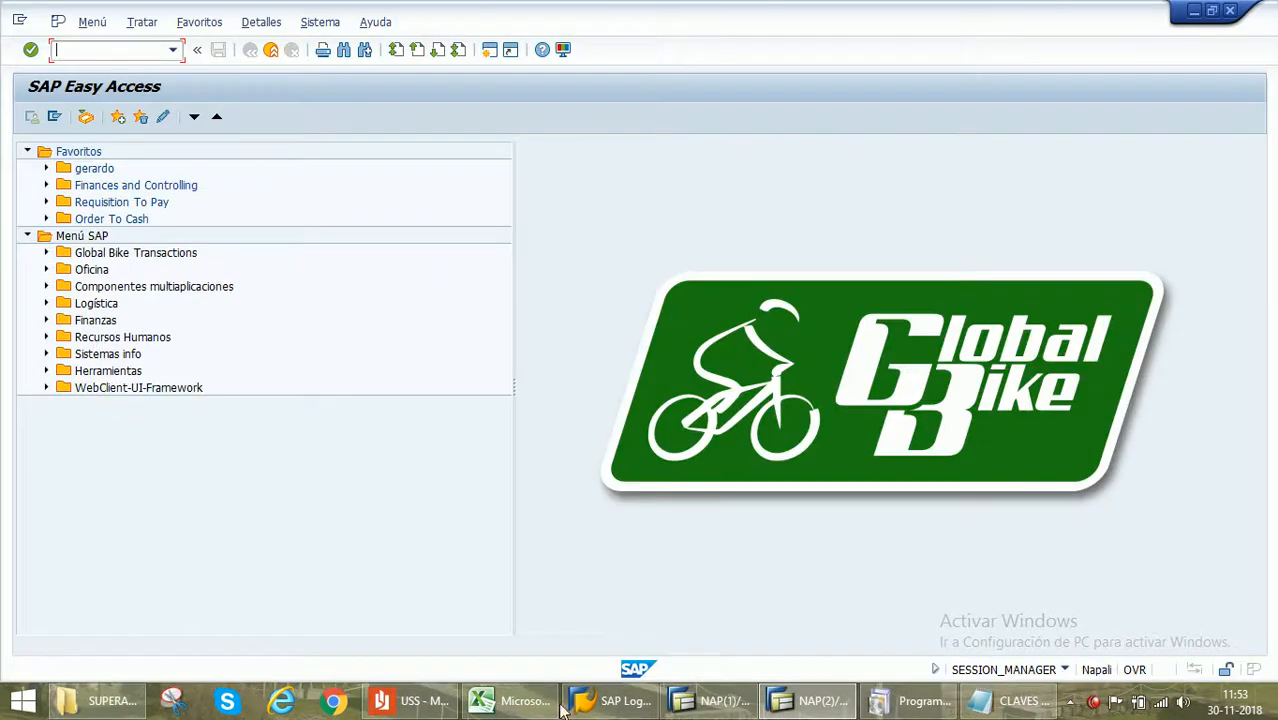
click(513, 705)
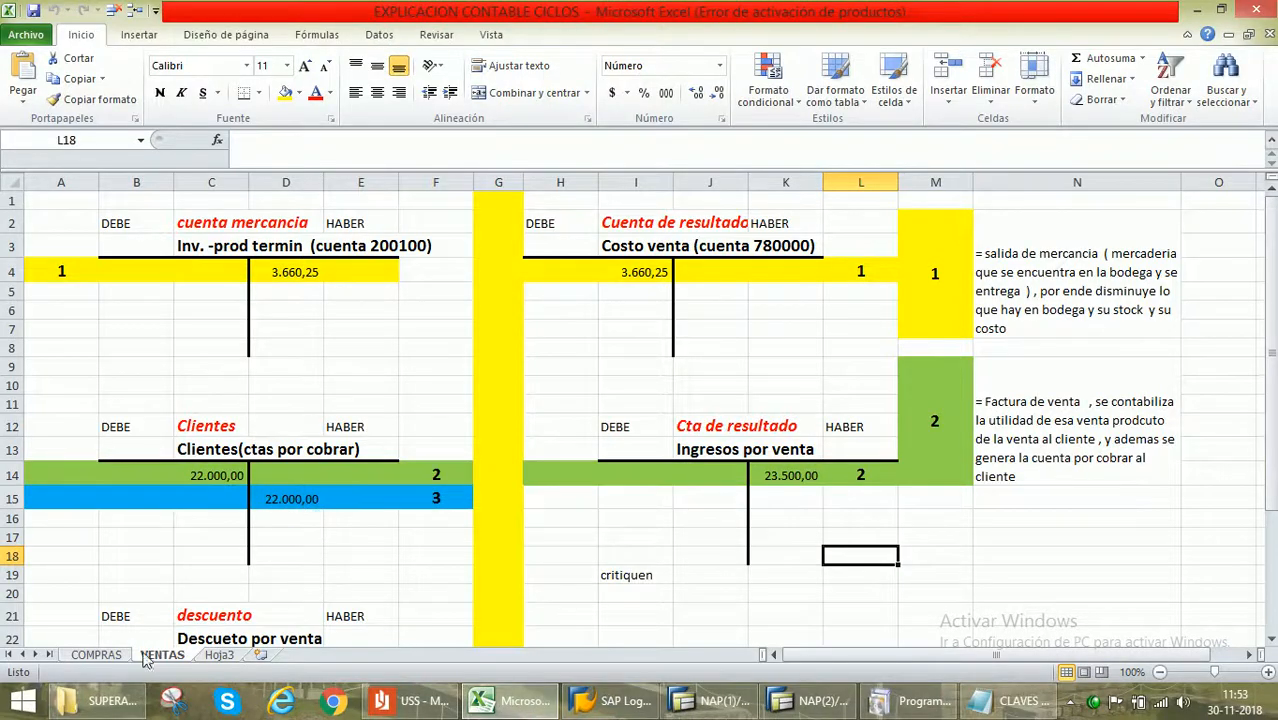
click(96, 655)
Examine the purchase-cycle T-accounts, focusing on the inventory account 200000 and EM/RF account 310000 entries for goods receipt and invoice verification
click(545, 292)
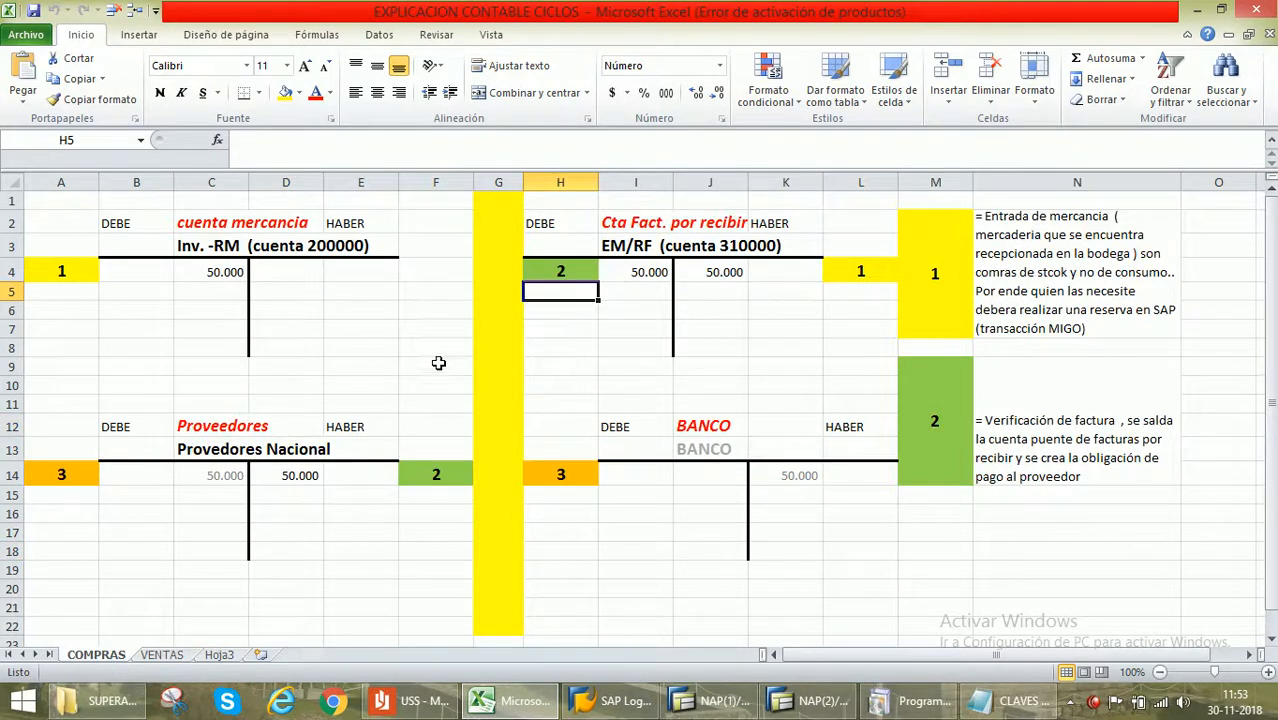
drag(96, 197, 1000, 584)
click(888, 530)
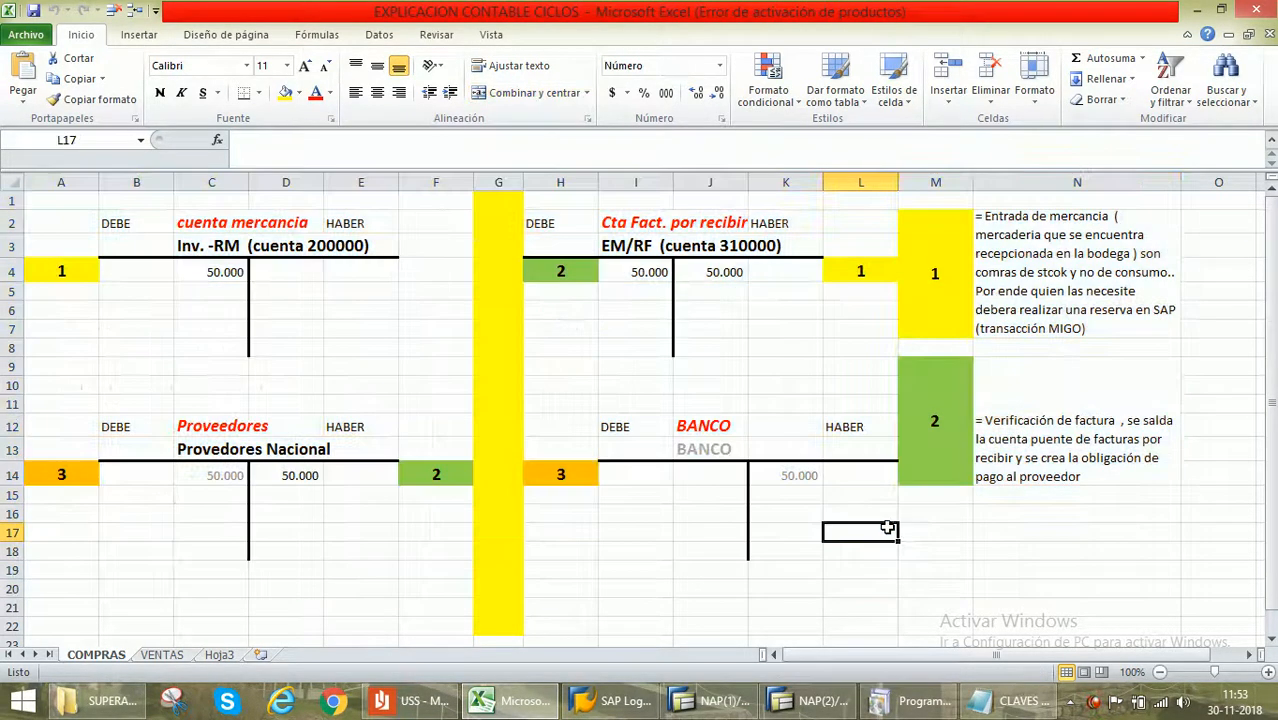
click(178, 274)
click(216, 228)
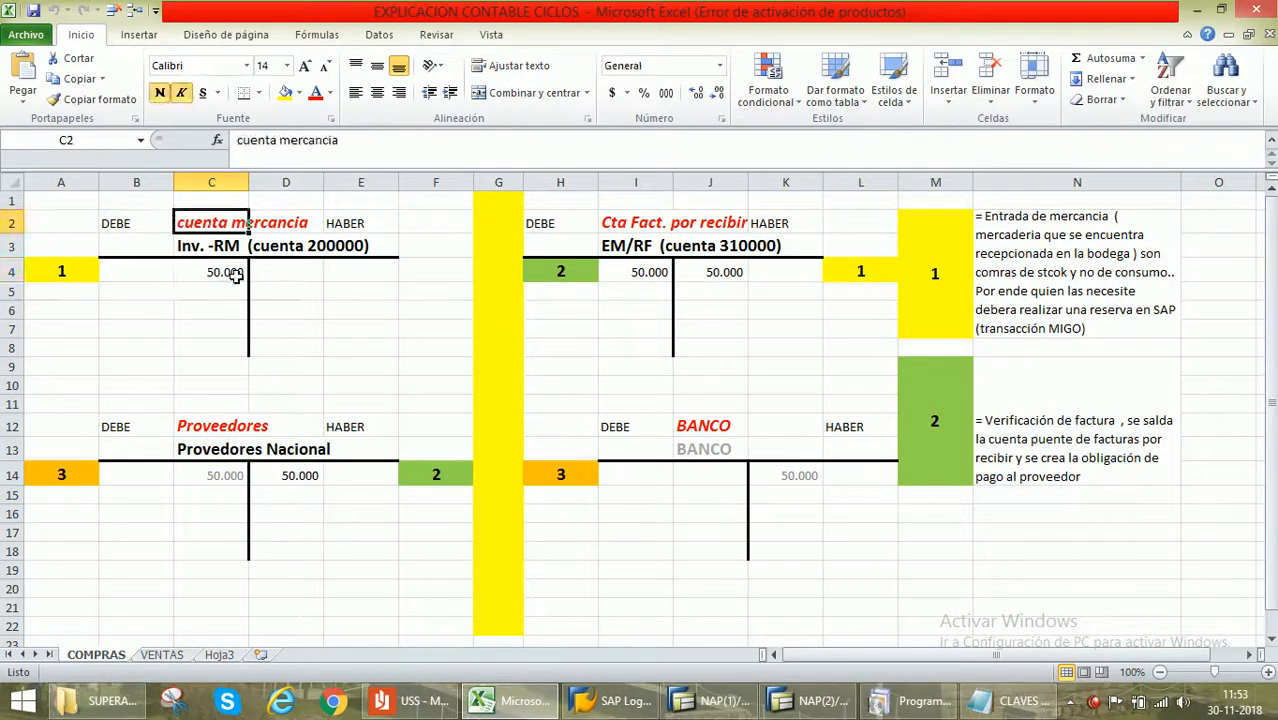
click(199, 264)
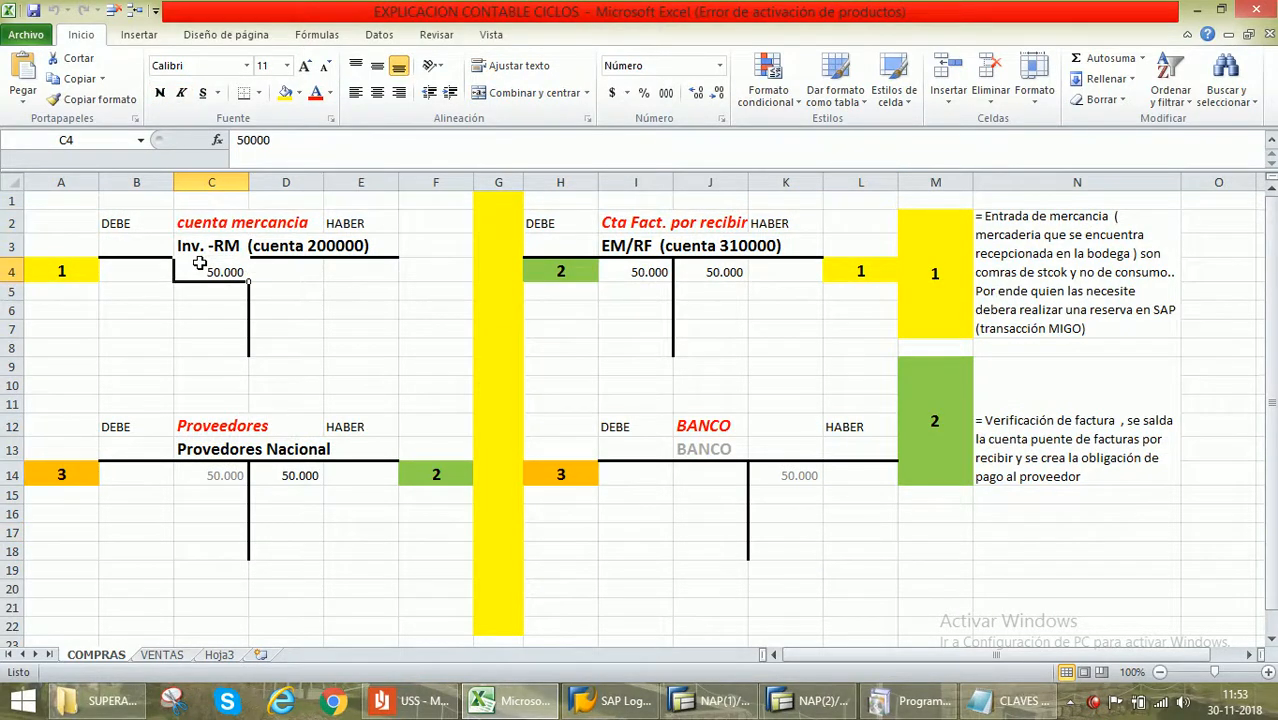
click(616, 266)
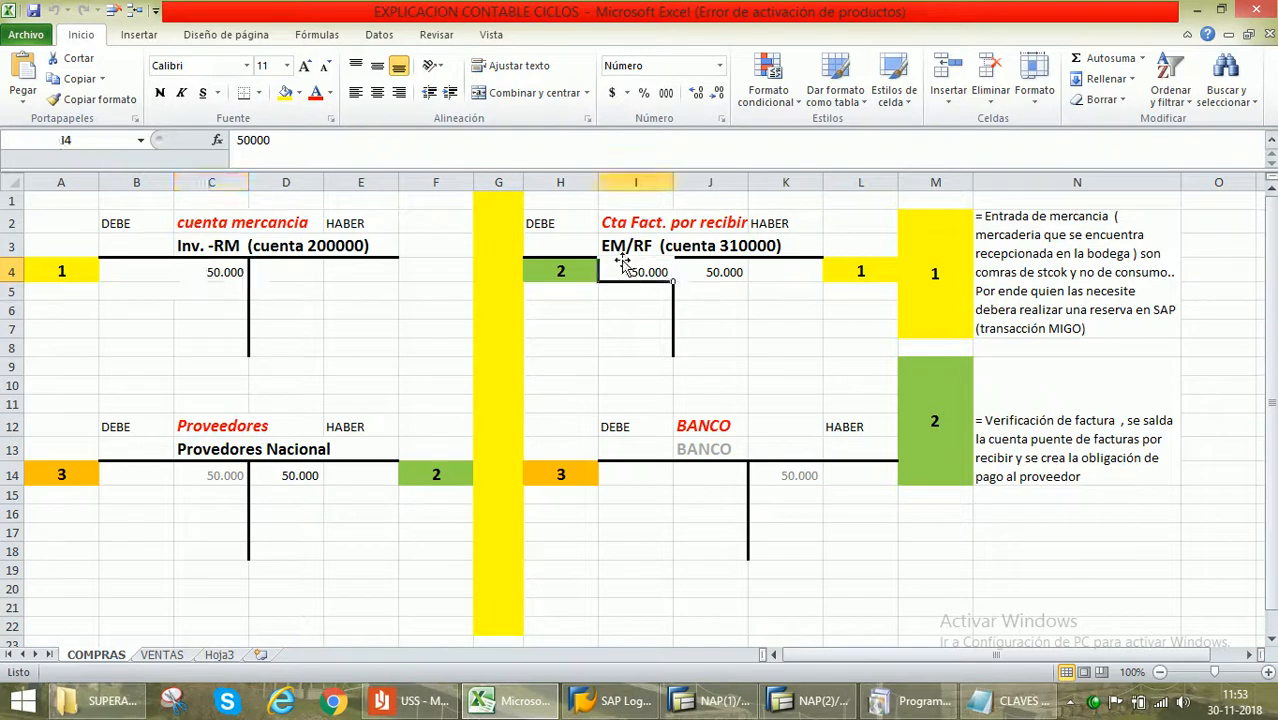
click(712, 270)
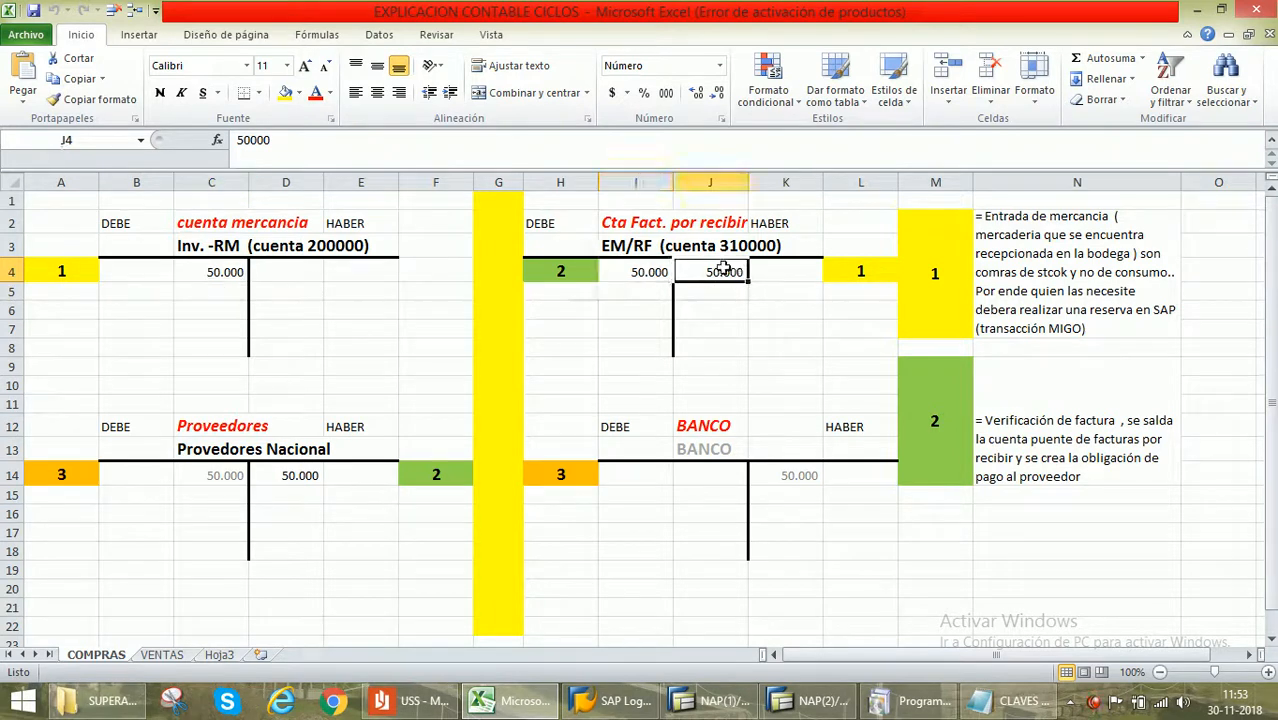
click(648, 268)
click(282, 477)
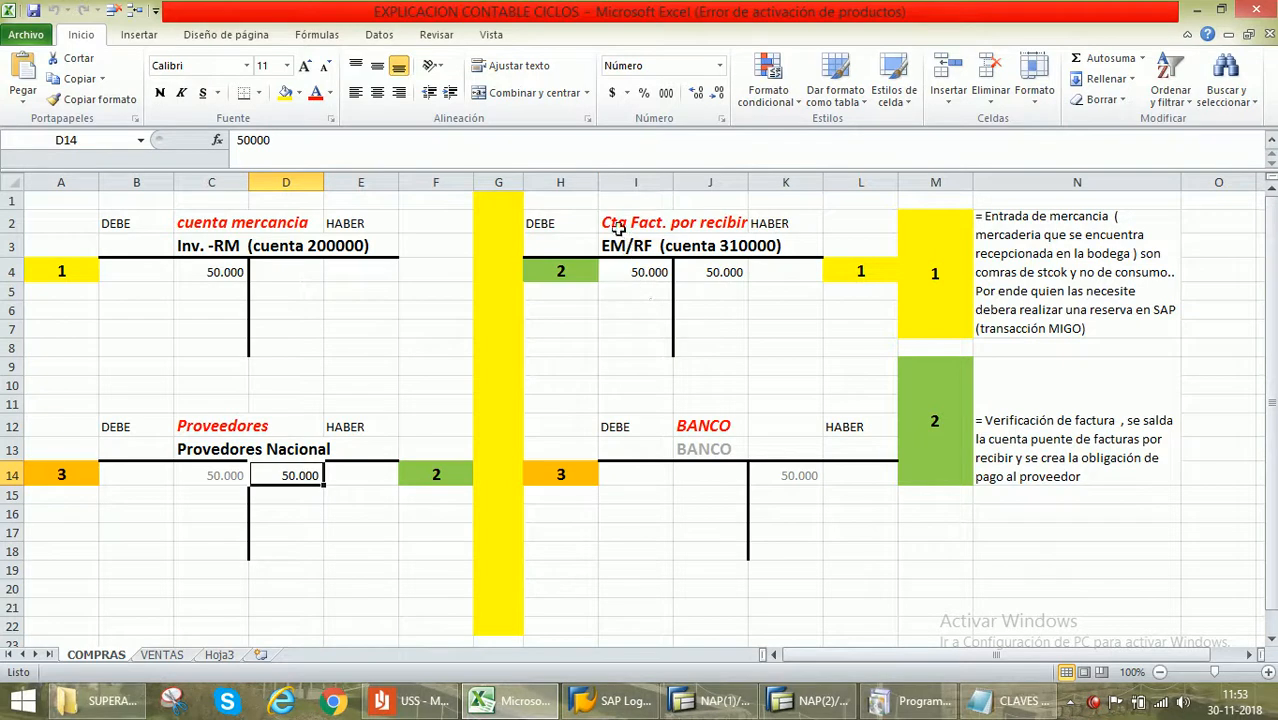
drag(620, 232, 762, 291)
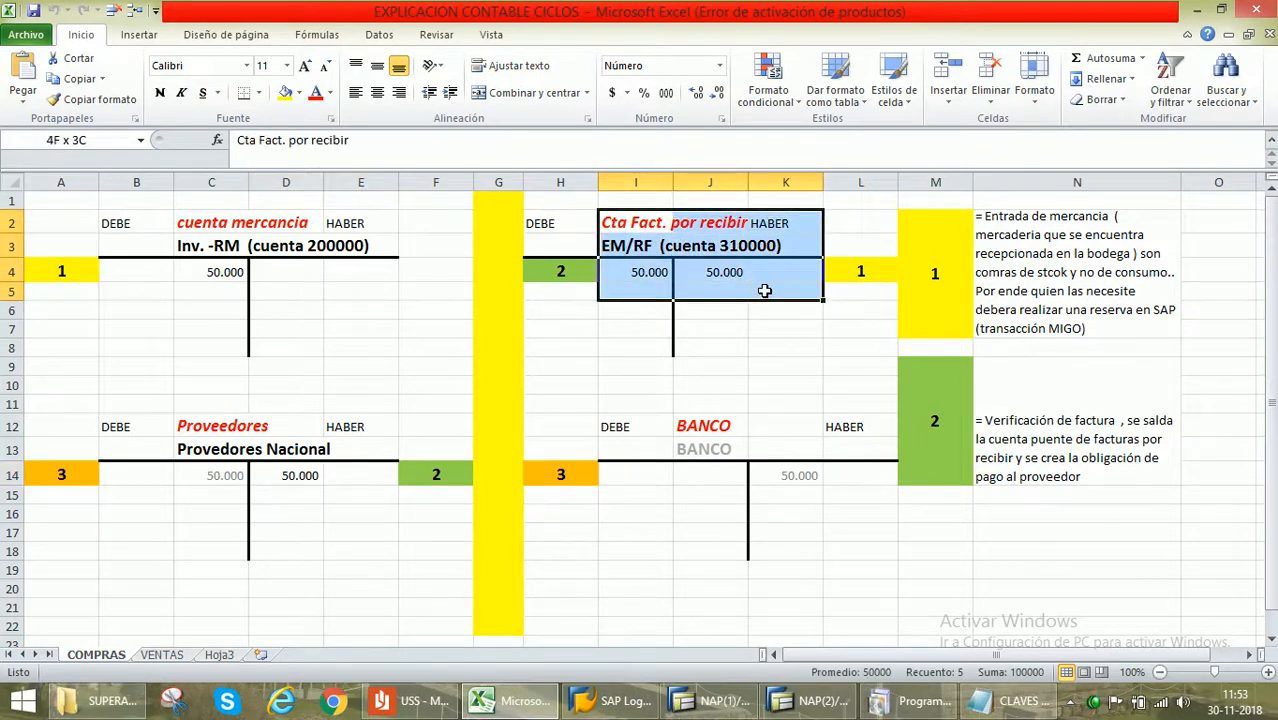
drag(764, 290, 764, 291)
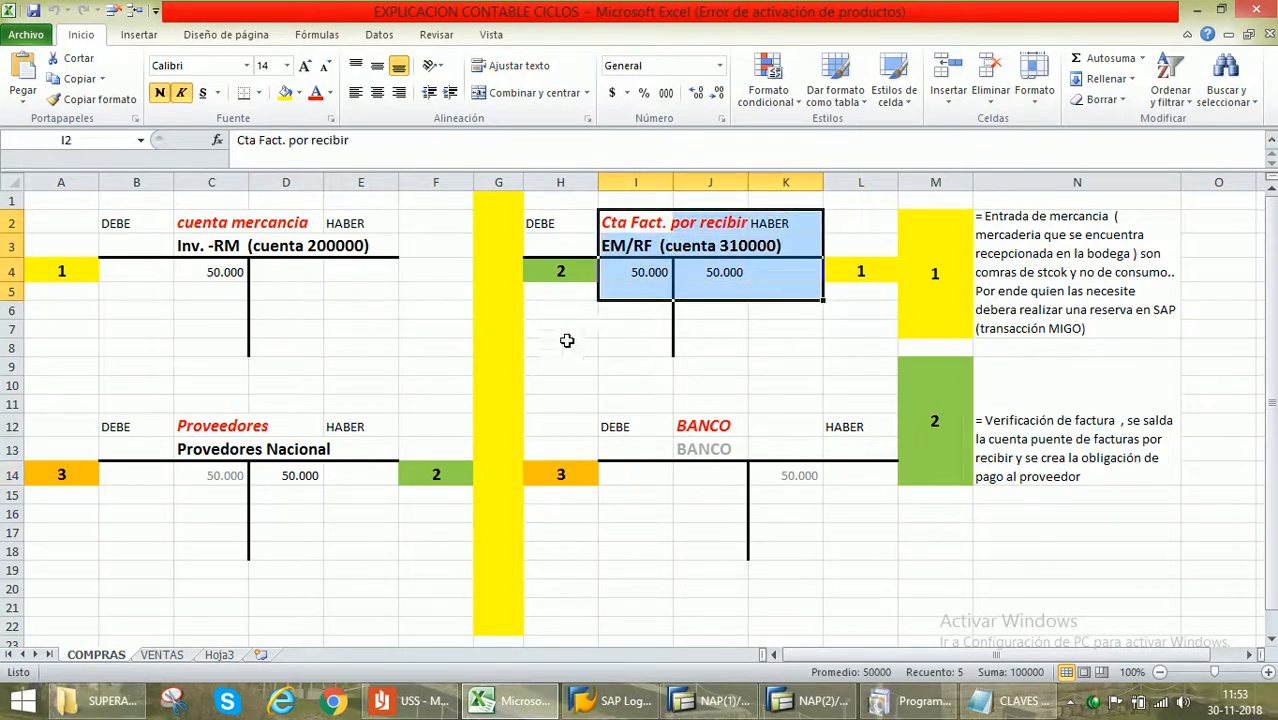
Examine the Proveedores and BANCO T-accounts, comparing the supplier debit and credit amounts with the bank credit for payment entry 3
click(297, 478)
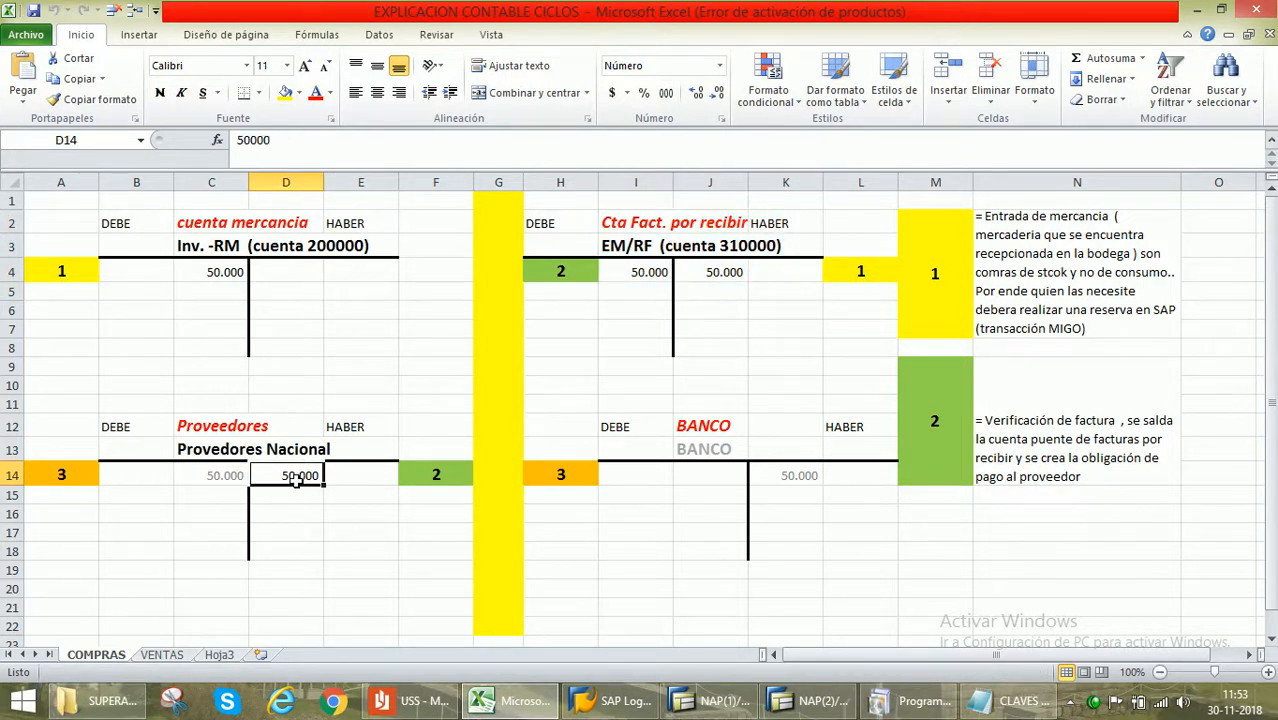
click(214, 479)
click(812, 482)
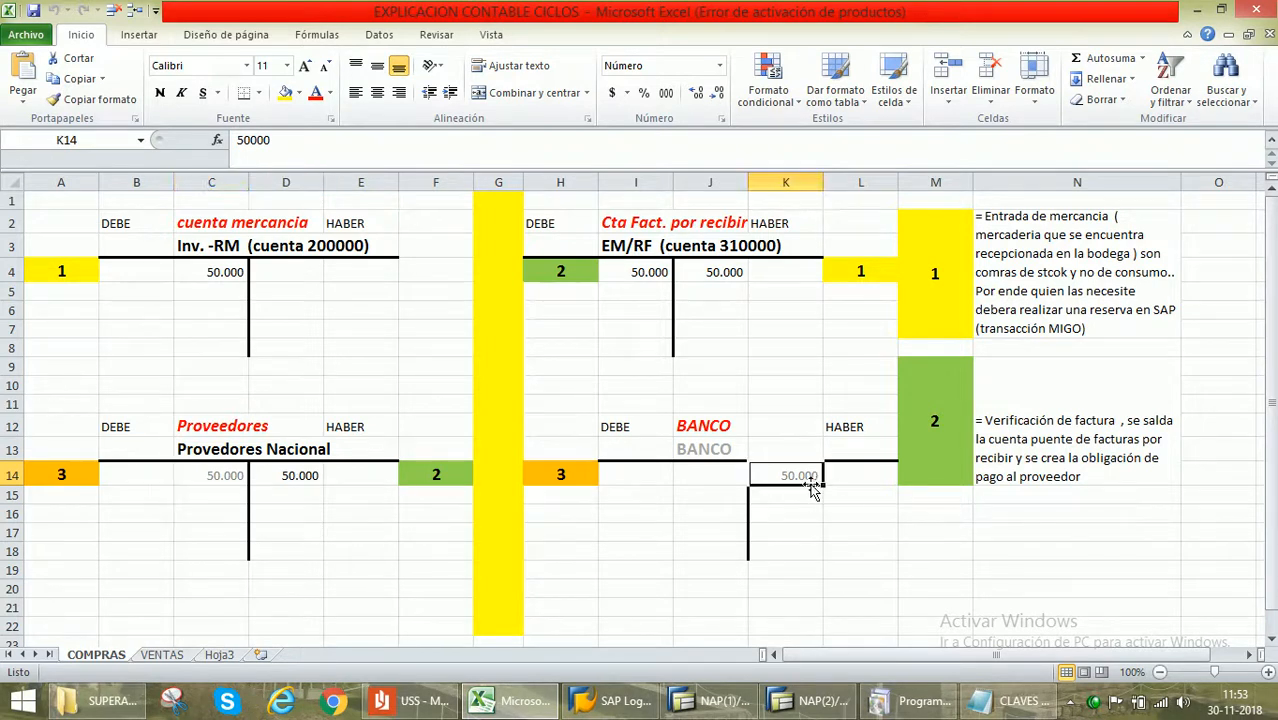
click(217, 474)
click(798, 478)
click(220, 474)
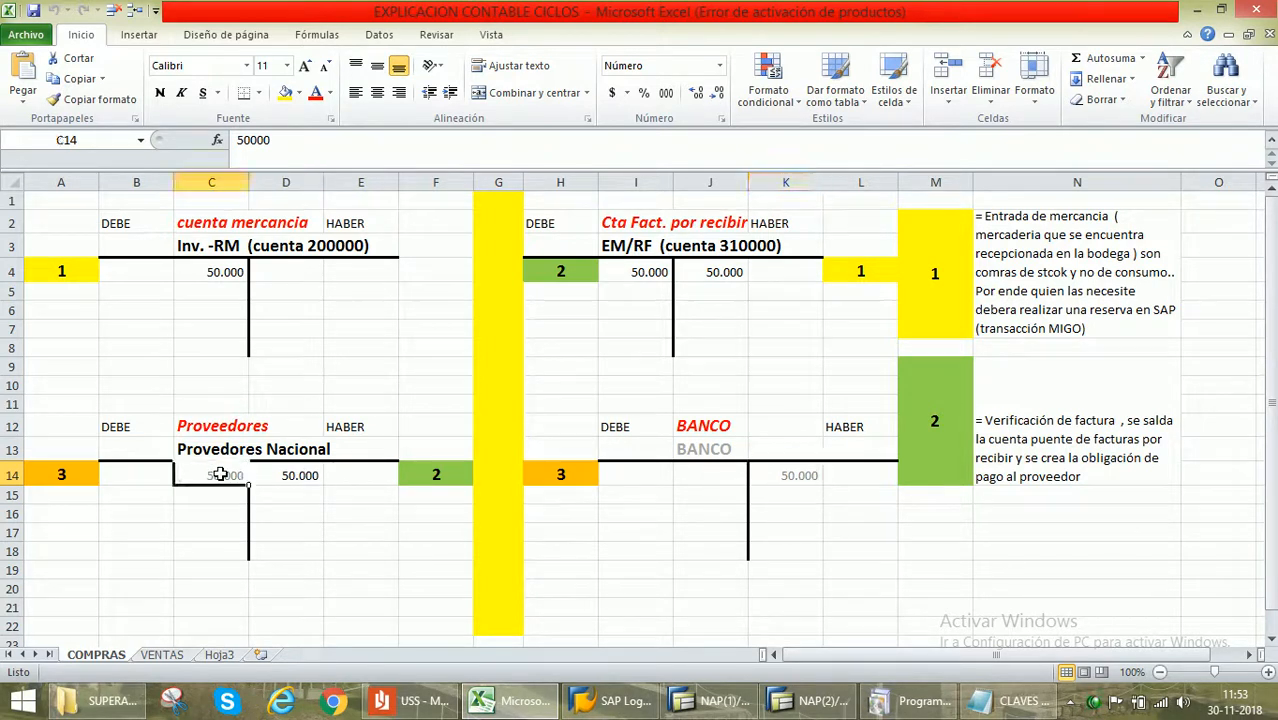
click(806, 477)
click(186, 470)
drag(215, 436, 776, 468)
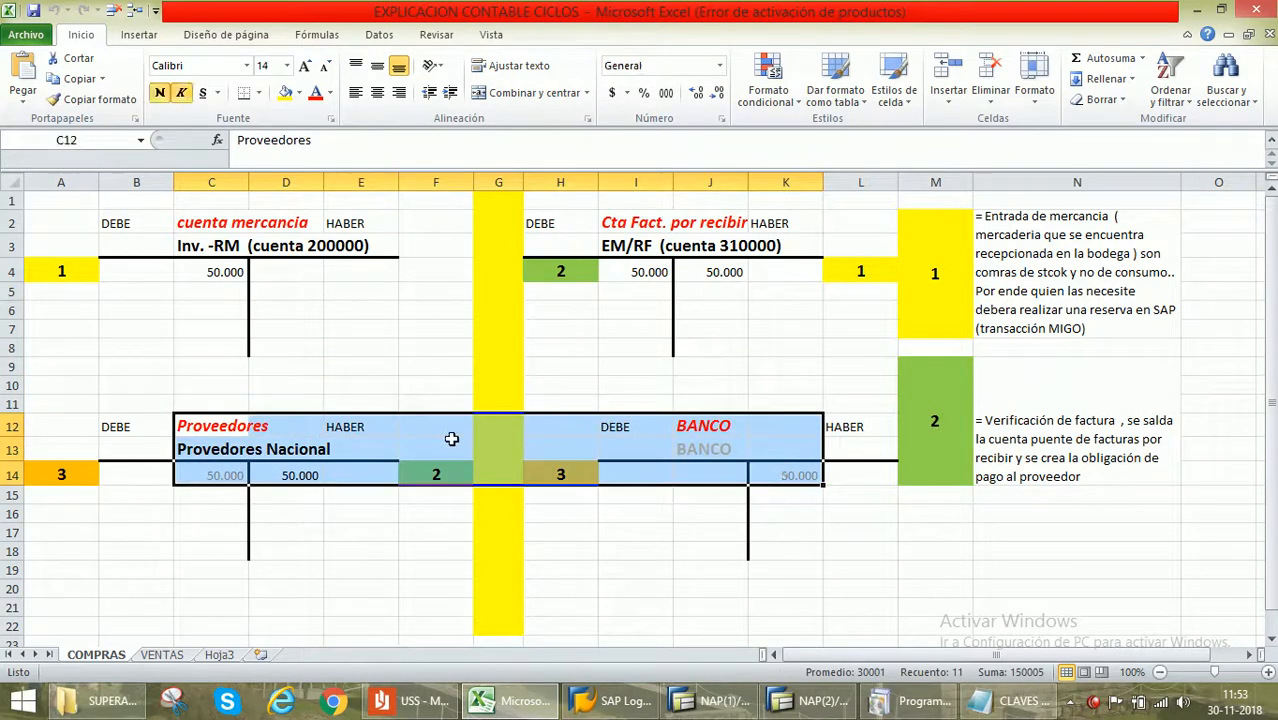
click(222, 476)
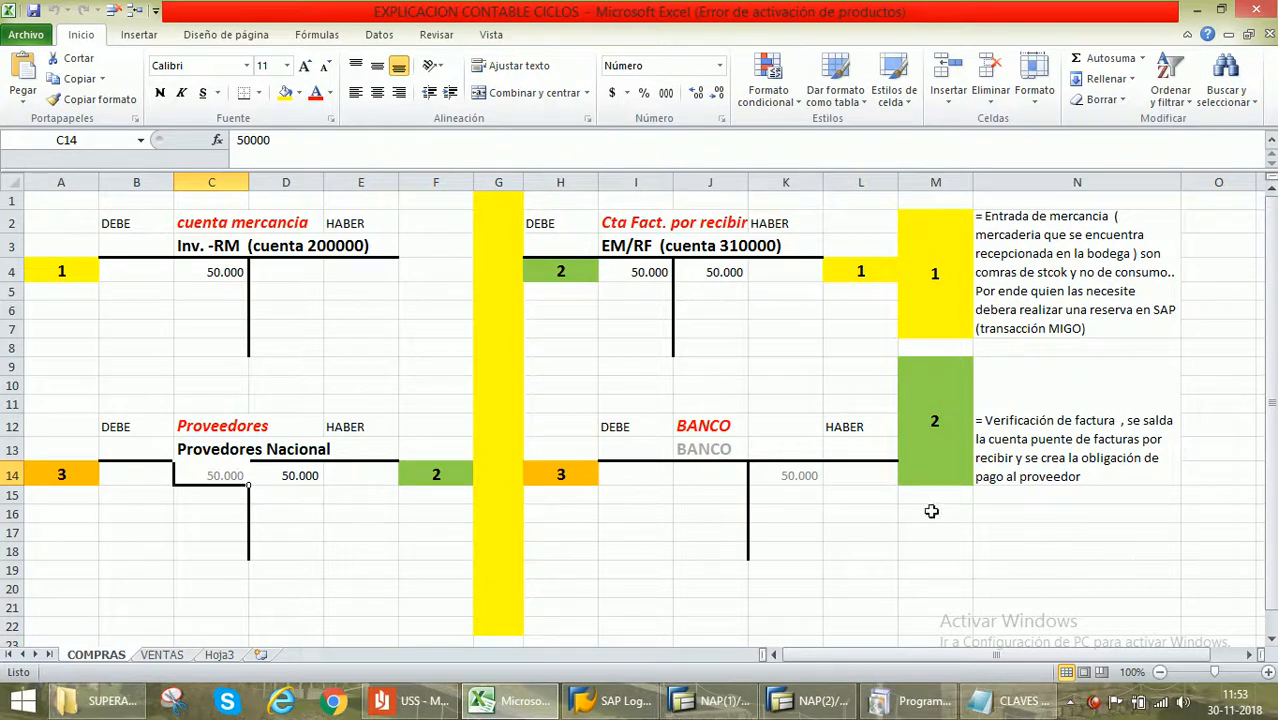
click(785, 466)
Switch to the second SAP session and expand Finanzas, Gestión financiera and Acreedores in the SAP menu tree
click(808, 700)
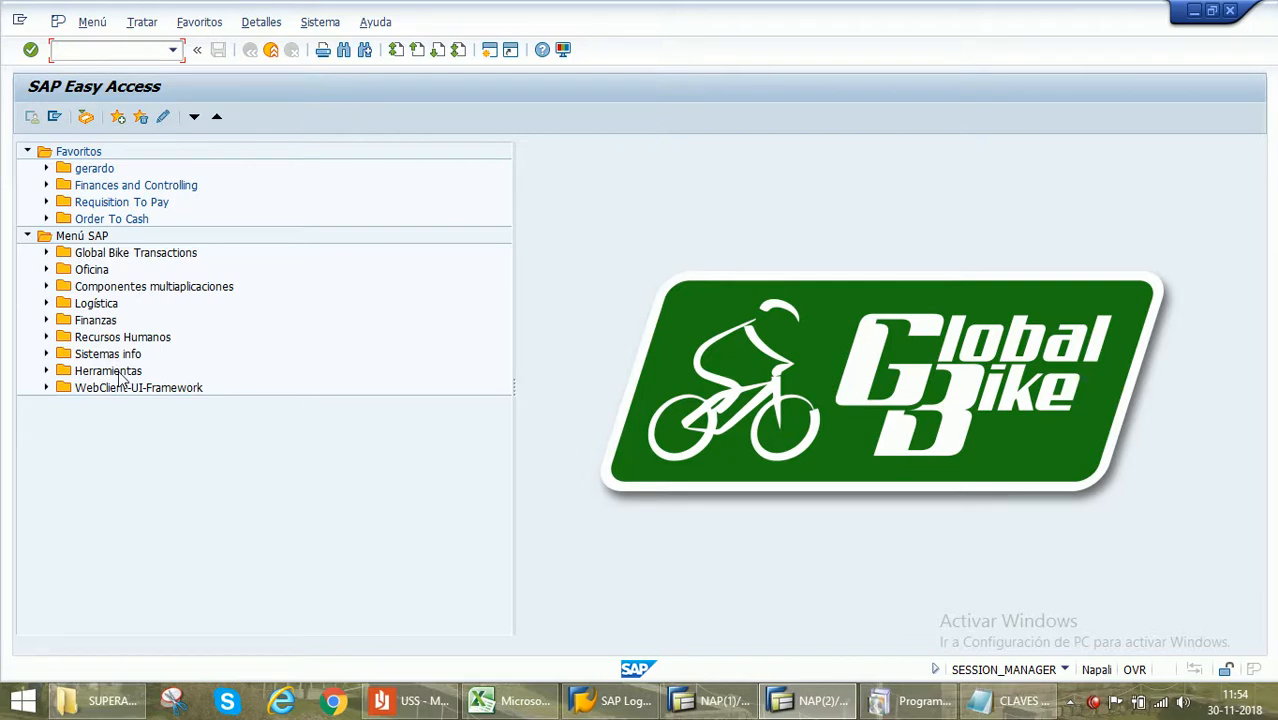
click(100, 321)
key(Right)
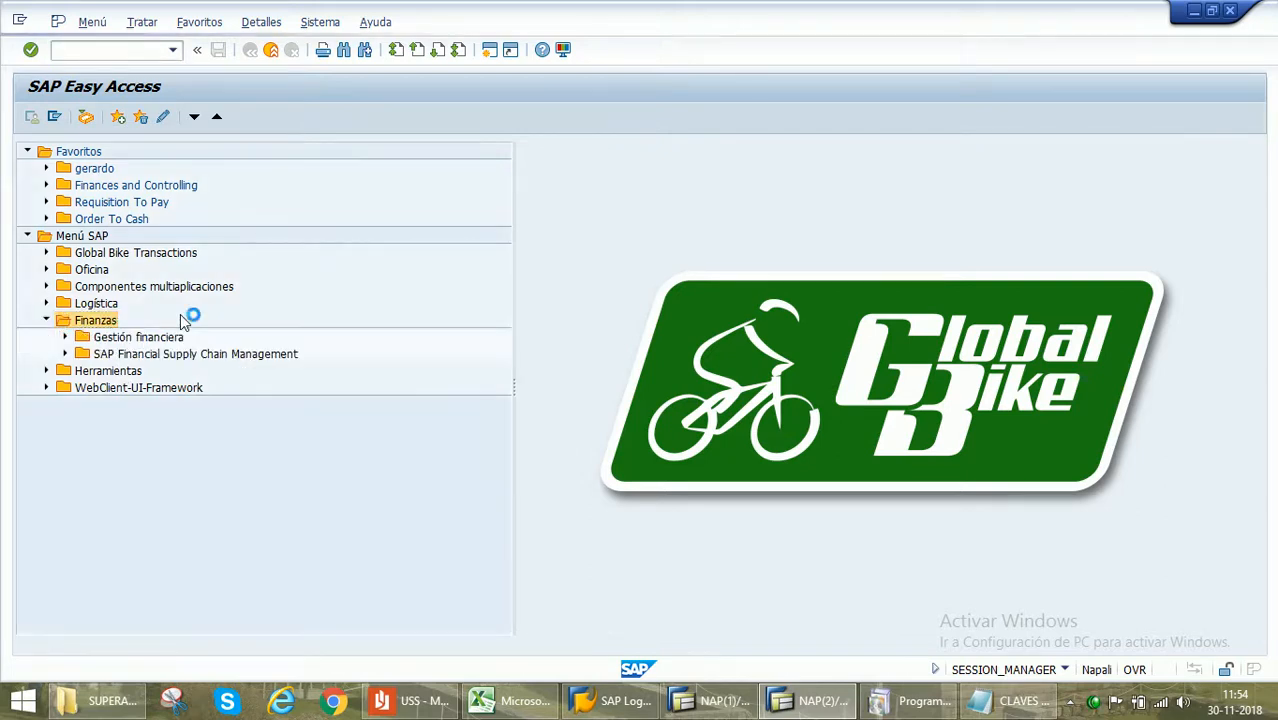
key(Down)
key(Right)
key(Down)
key(Down)
key(Down)
key(Right)
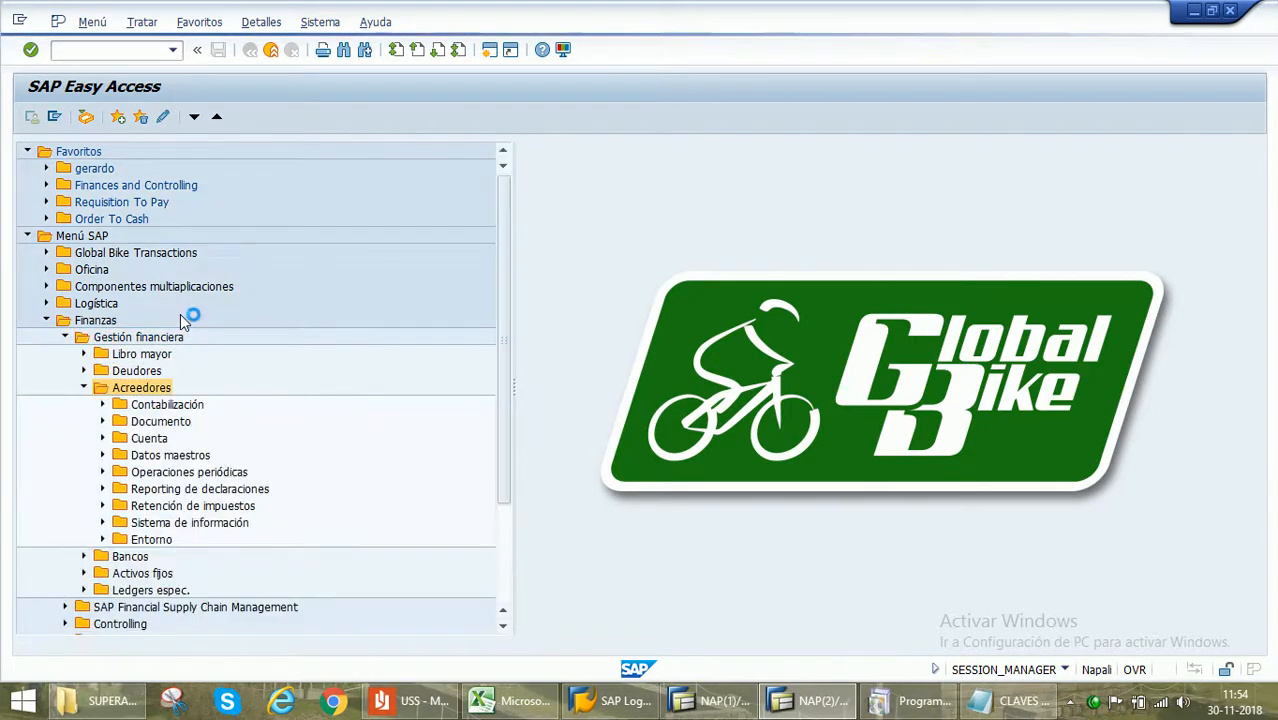
Expand the Contabilización folder under Acreedores and open the F-41 Abono general transaction
key(Down)
key(Right)
key(Down)
key(Down)
key(Down)
key(Down)
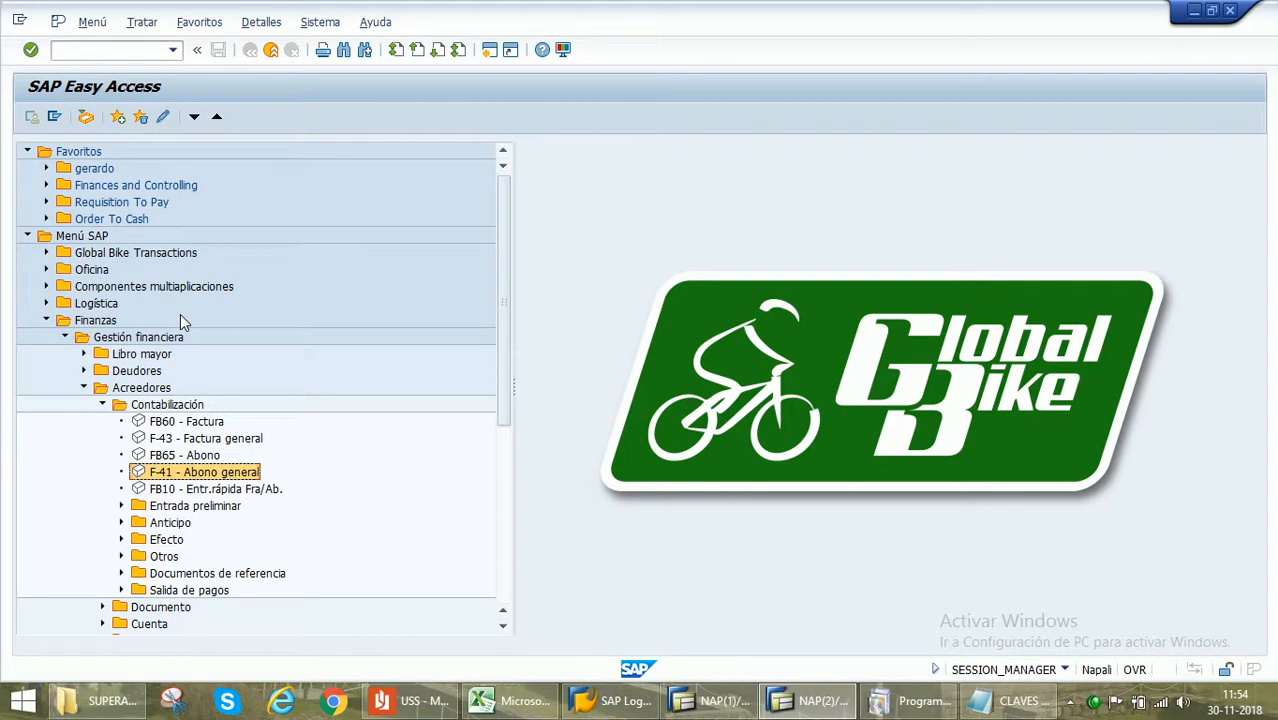
key(Return)
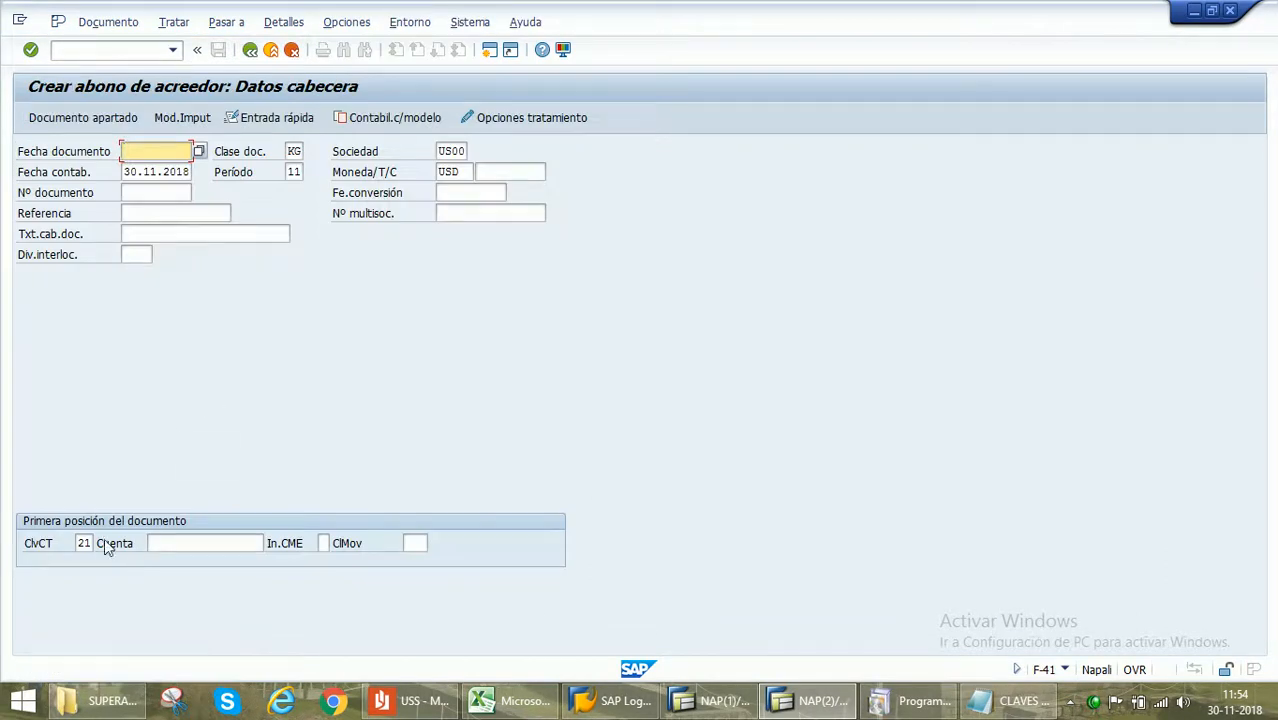
Check the posting key of the vendor credit memo and exit F-41, discarding its data
click(84, 543)
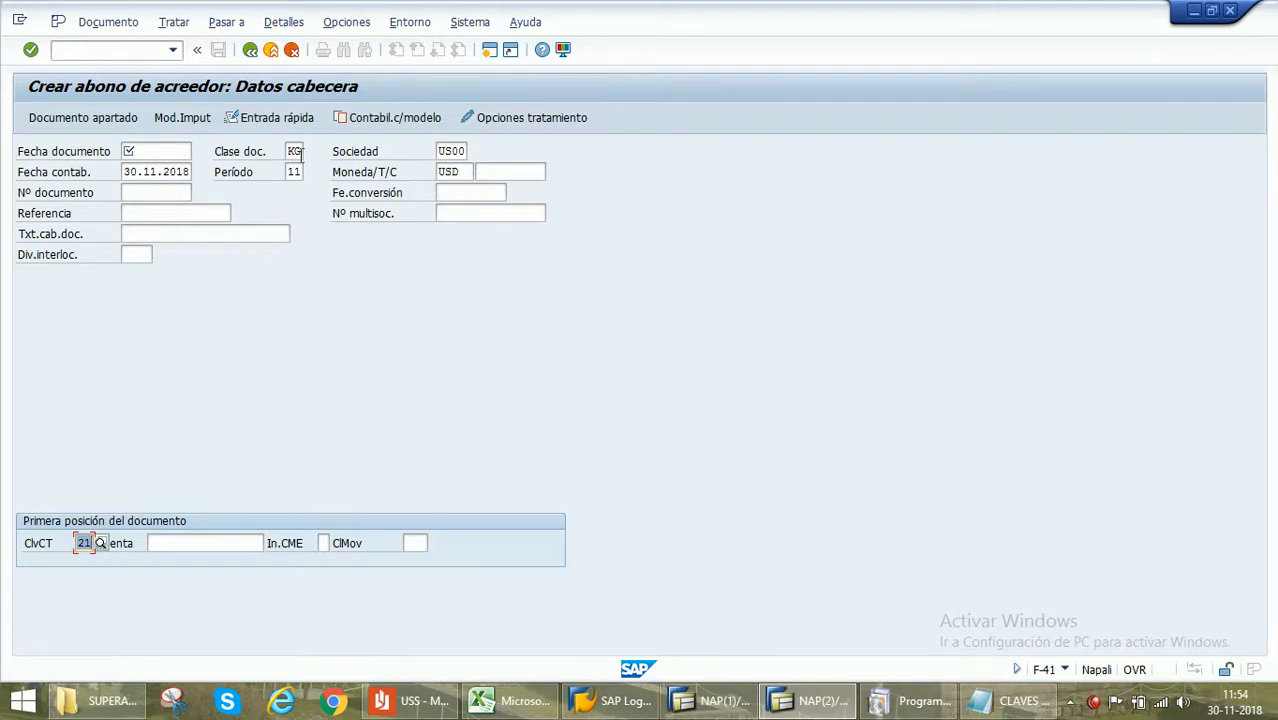
click(250, 50)
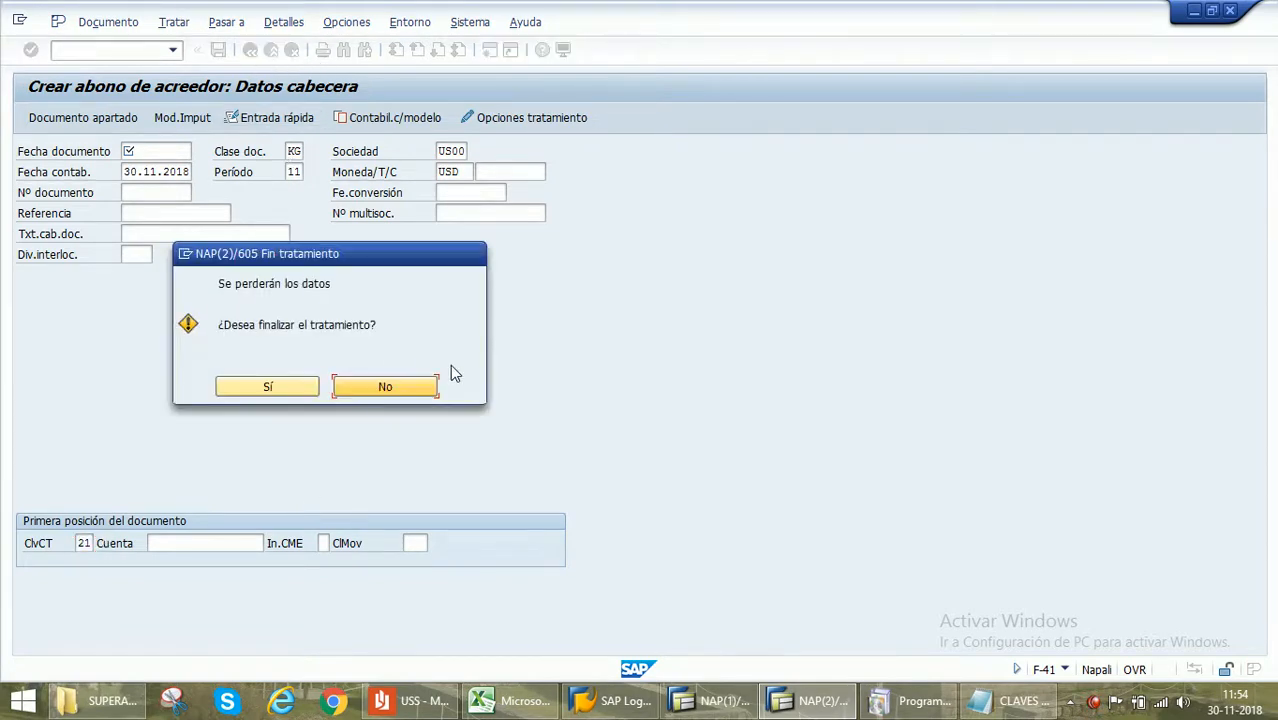
click(272, 389)
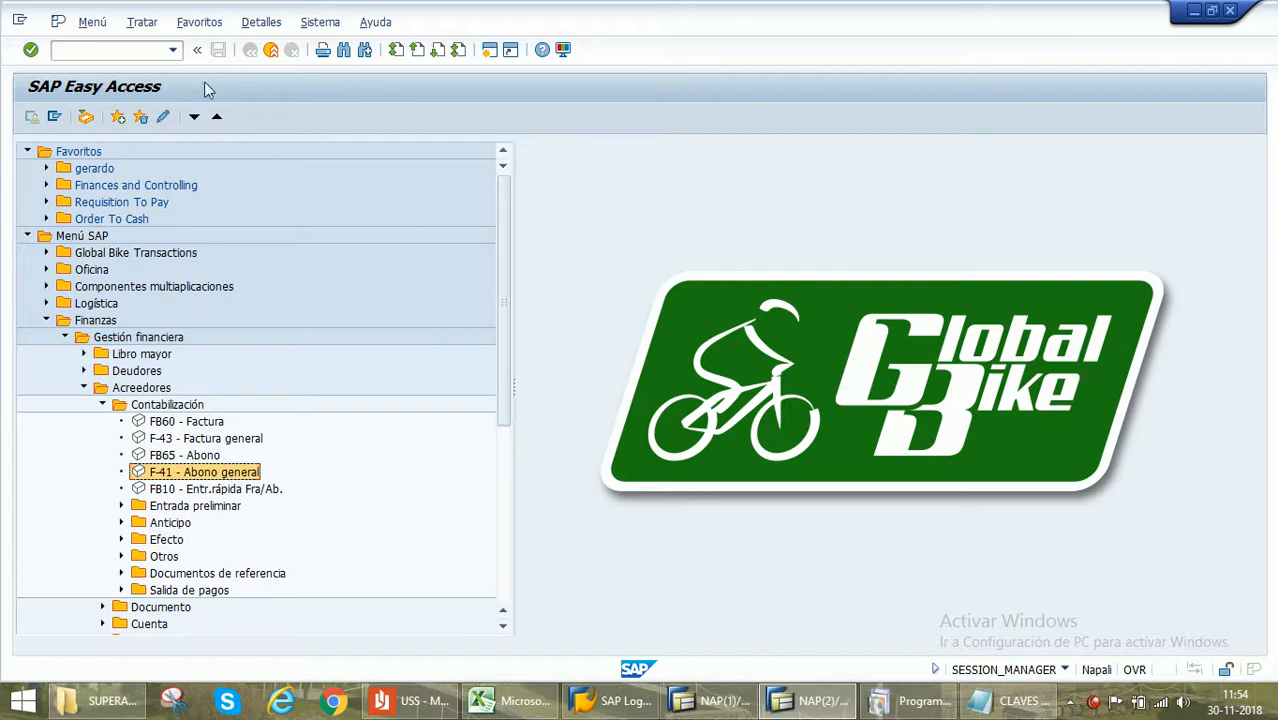
Open transaction F-02 for a general ledger entry and check its document class and posting key
click(119, 49)
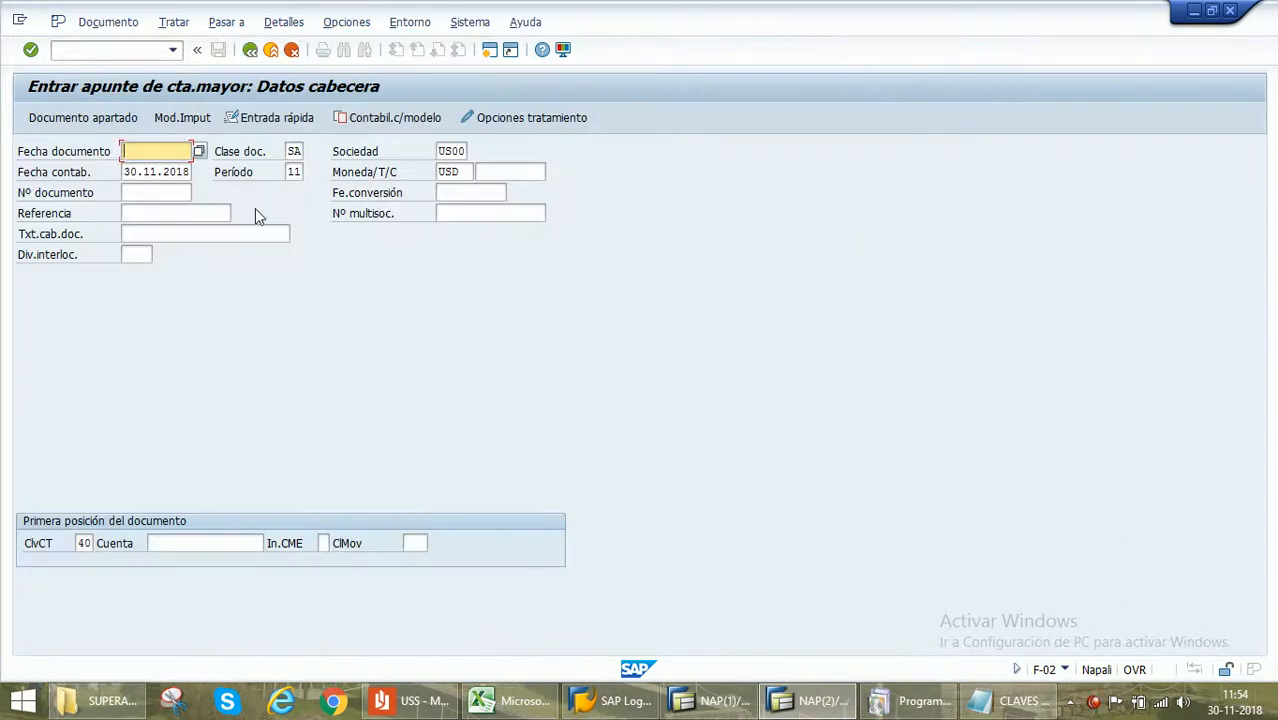
click(291, 152)
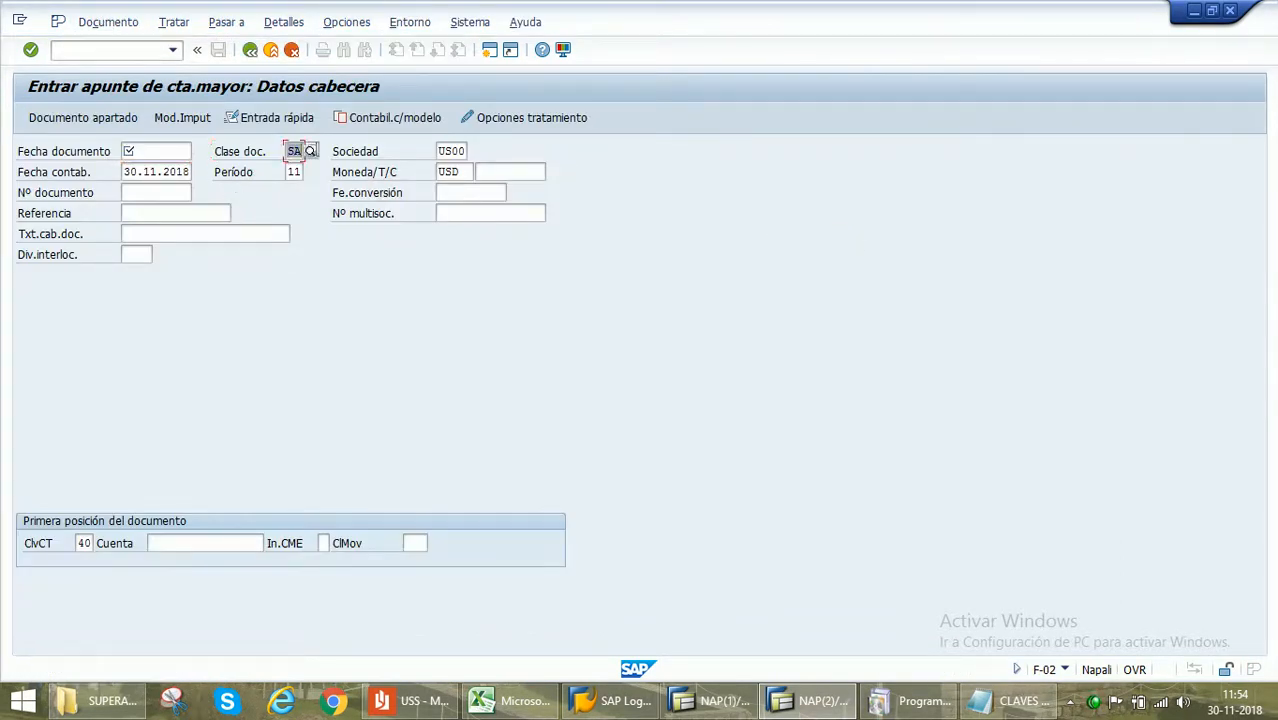
click(82, 543)
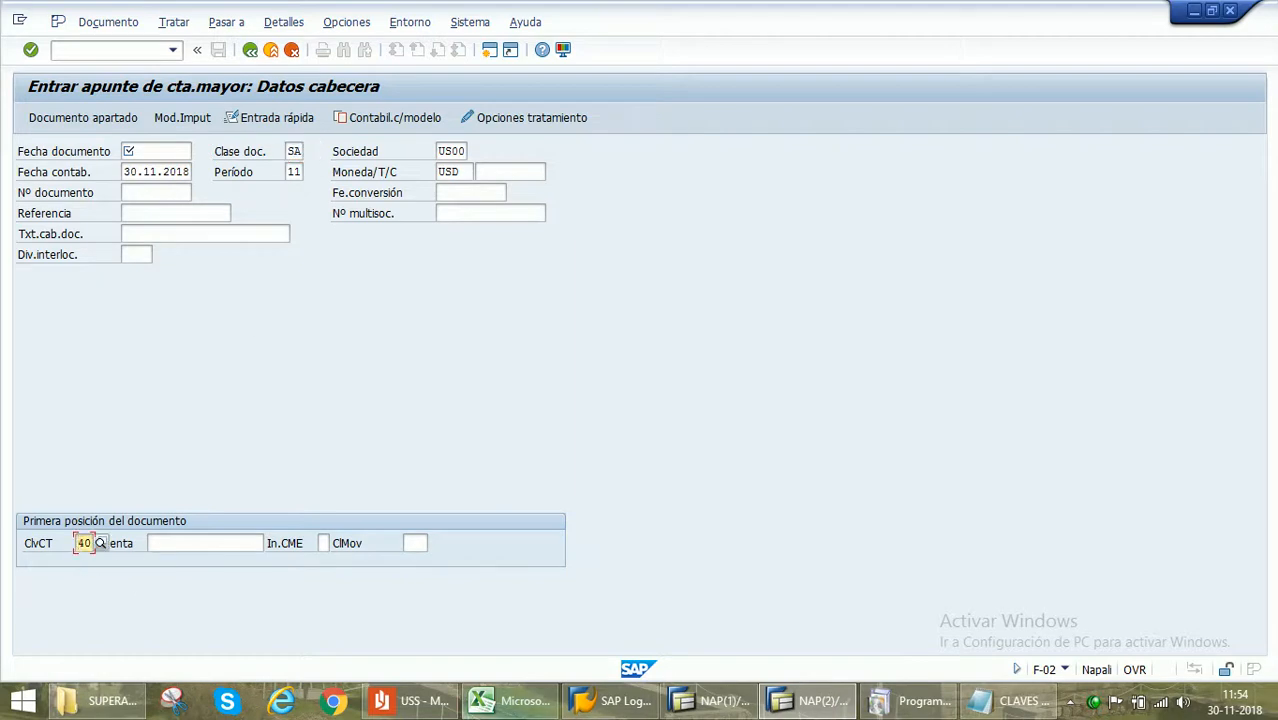
Compare the F-02 posting key with the CLAVE DE CONTABILIZACIÓN slide, check the account and document date fields, and exit F-02, discarding its data
click(418, 706)
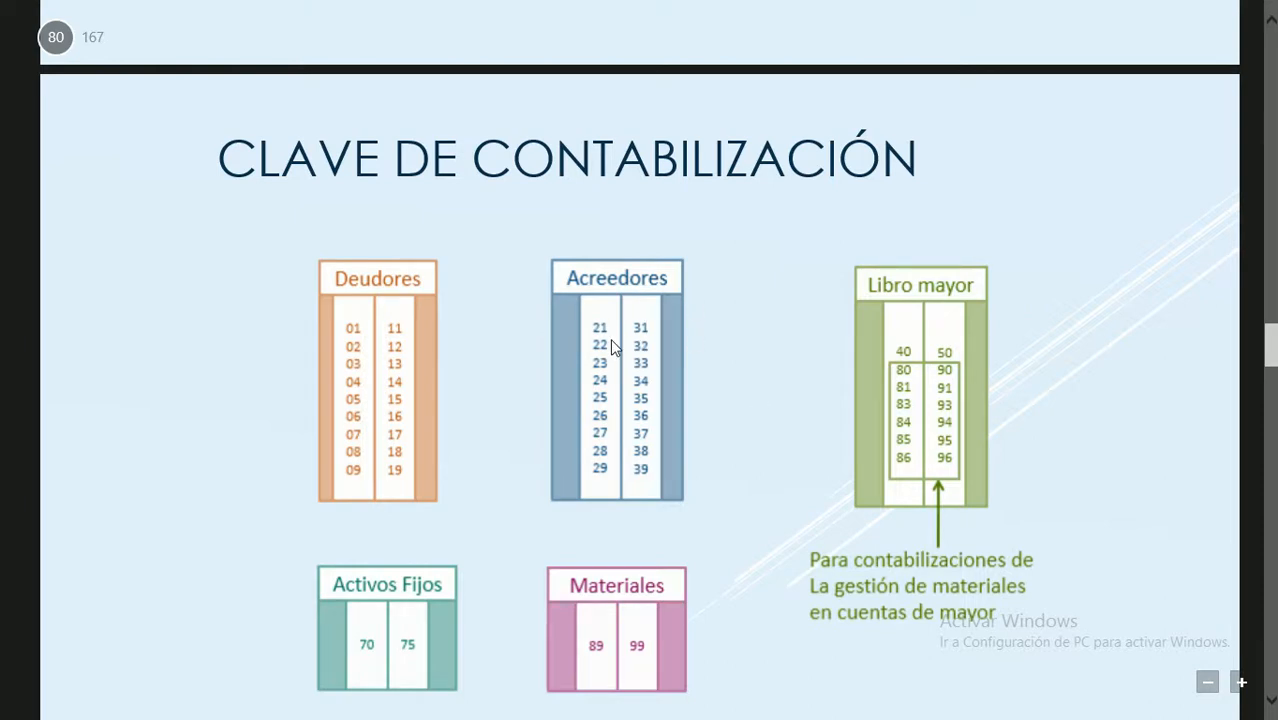
click(3, 4)
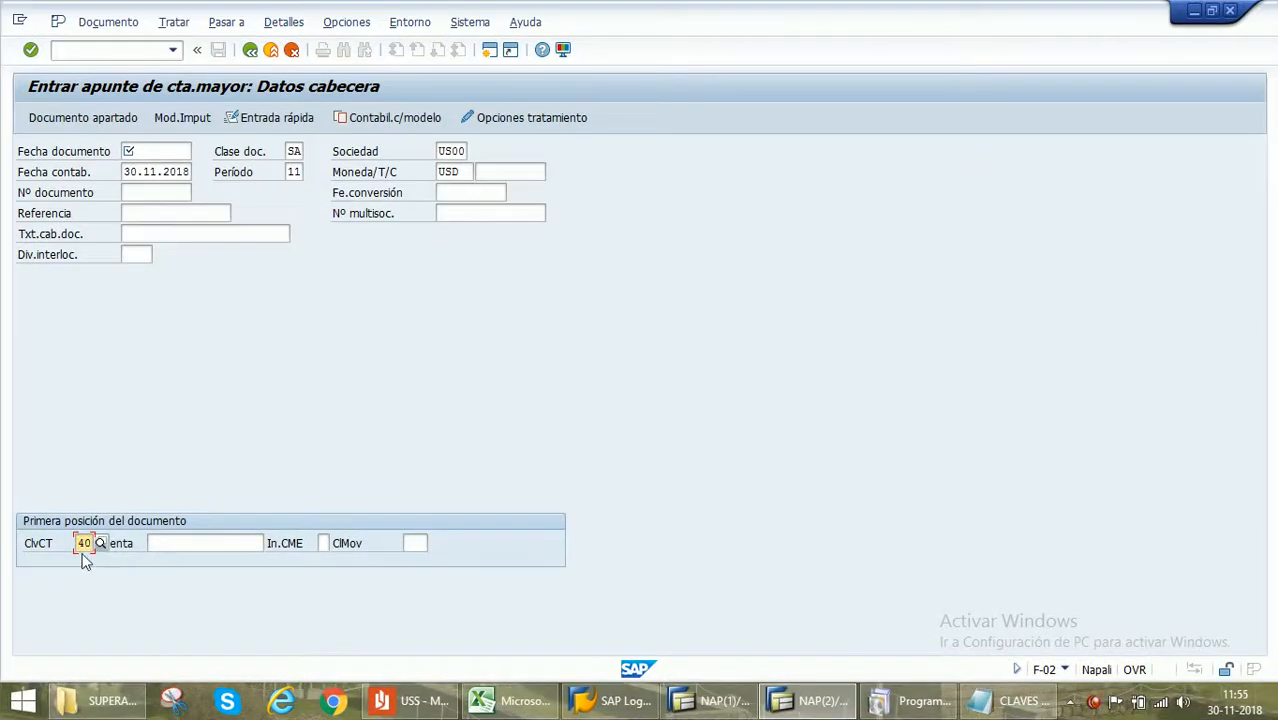
drag(79, 543, 96, 544)
click(168, 545)
click(149, 151)
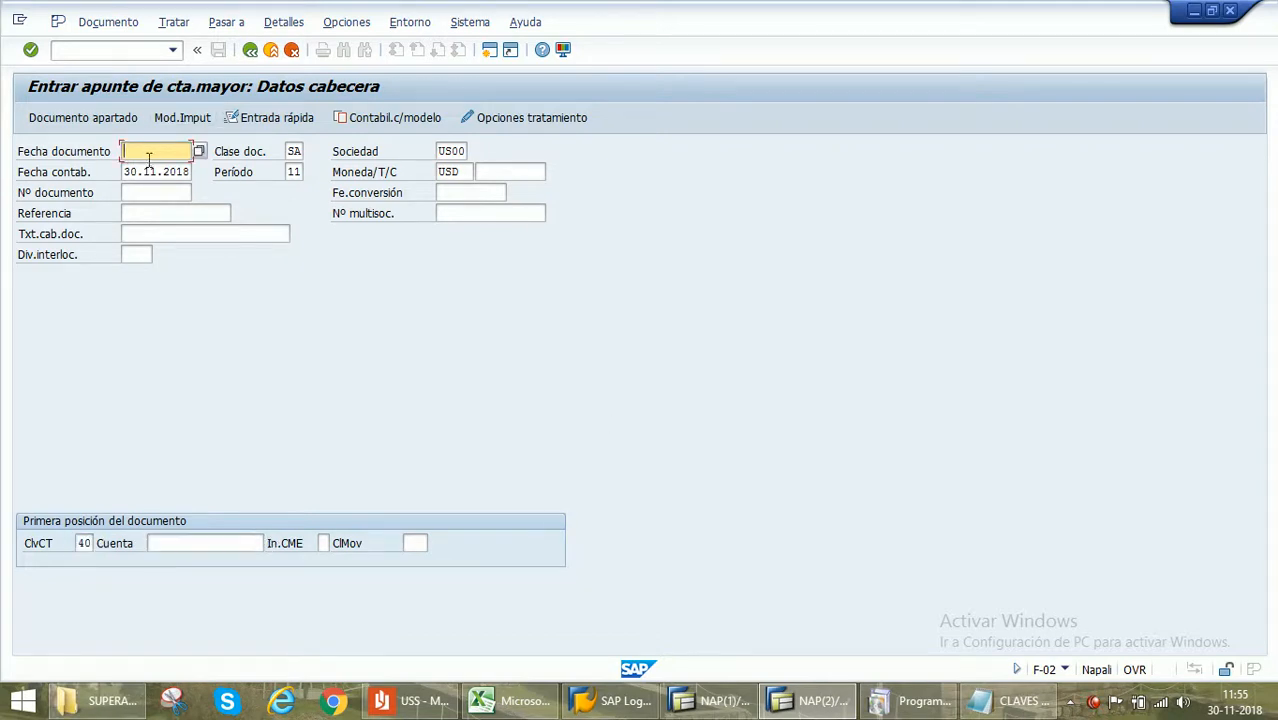
click(250, 50)
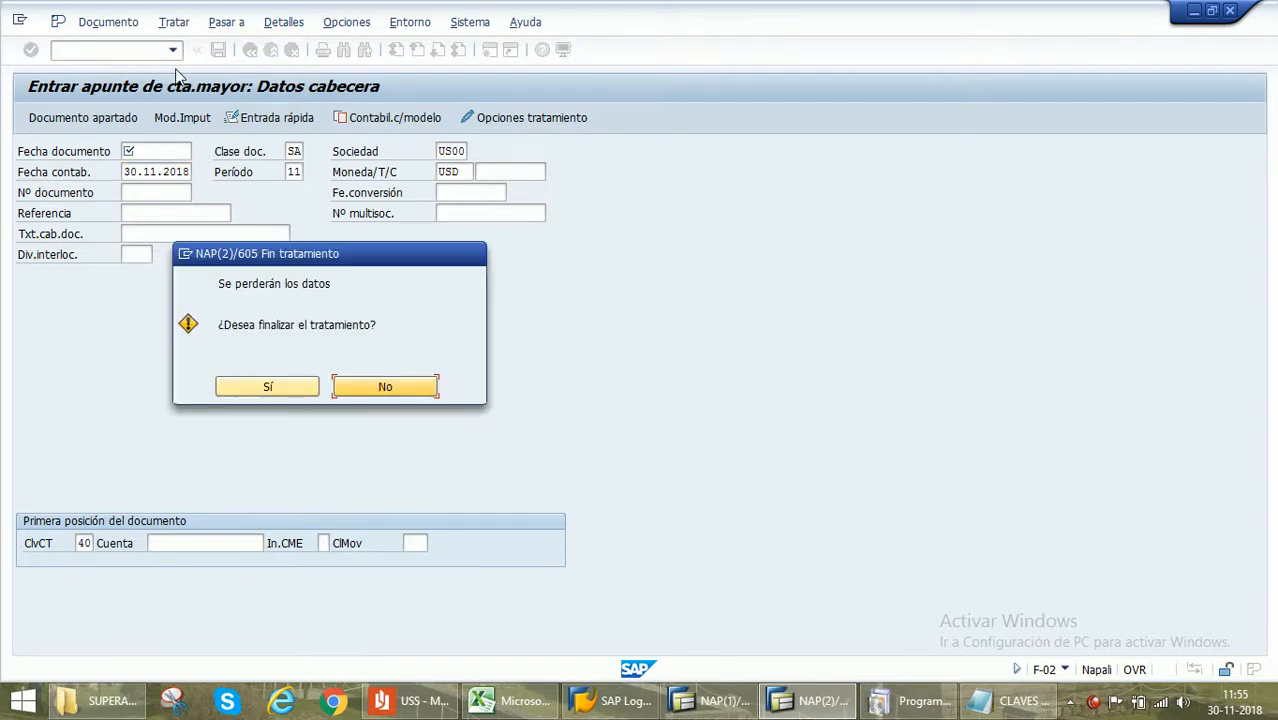
click(268, 387)
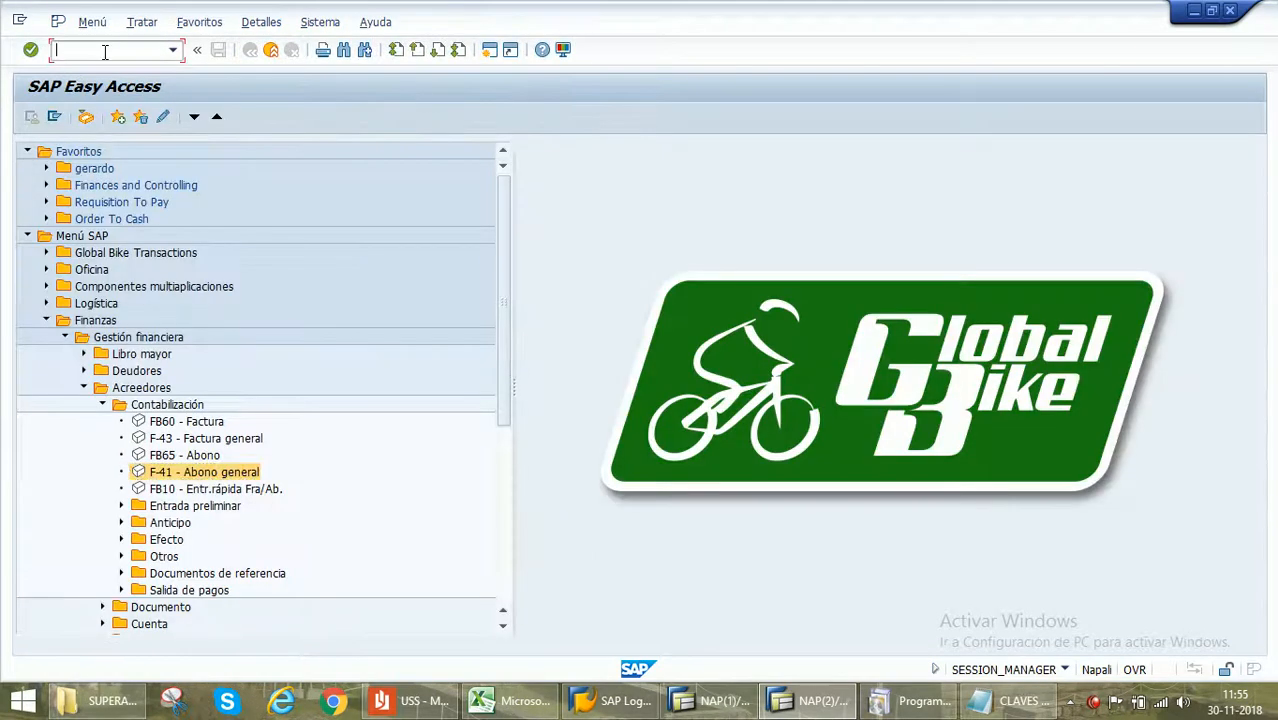
Collapse the Acreedores, Gestión financiera and Finanzas folders in the SAP menu tree
click(84, 387)
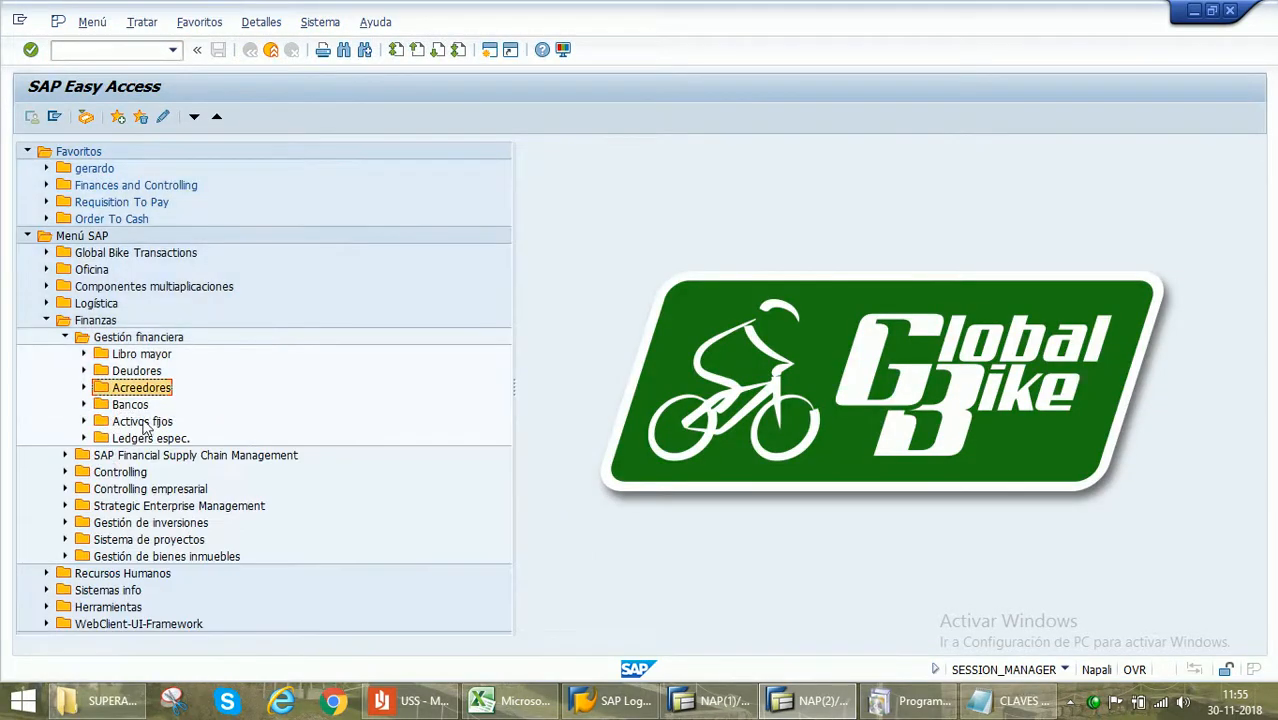
key(Down)
key(Up)
key(Down)
key(Up)
key(Up)
key(Up)
key(Left)
key(Left)
key(Left)
key(Left)
key(Down)
key(Up)
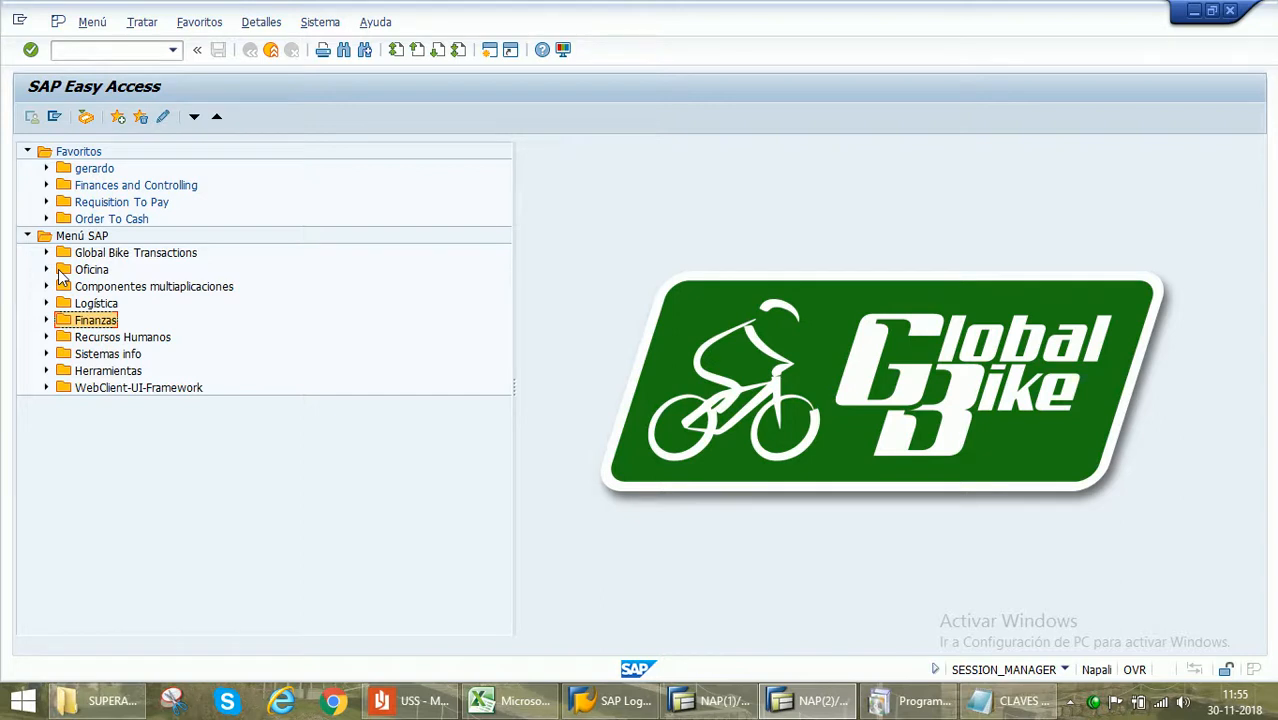
Expand the Finanzas, Gestión financiera and Acreedores folders in the SAP menu tree
key(Right)
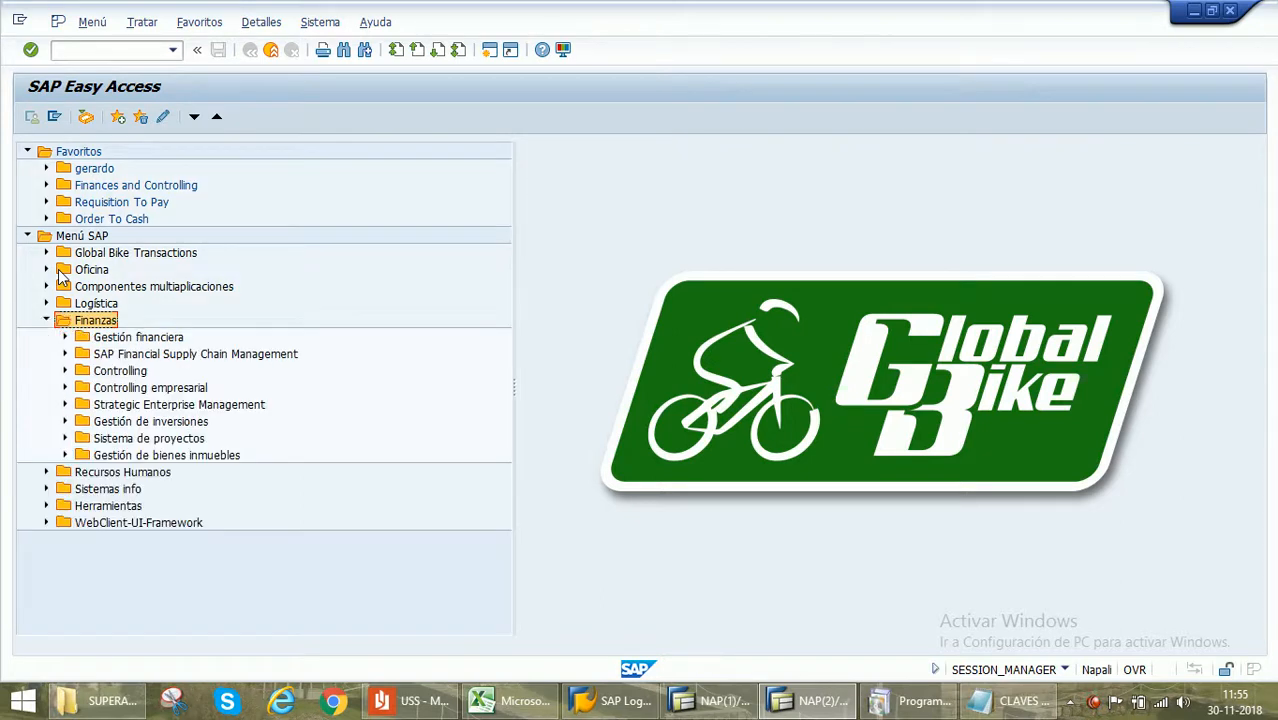
key(Down)
key(Right)
key(Down)
key(Down)
key(Down)
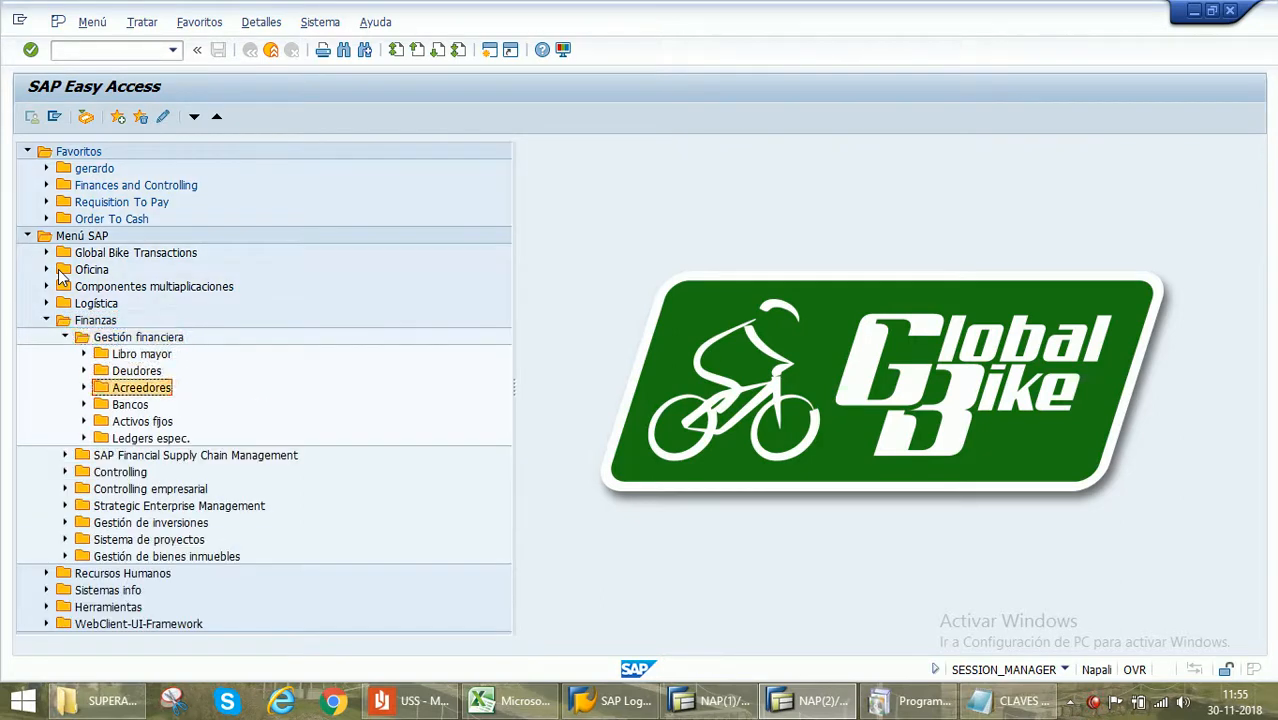
key(Right)
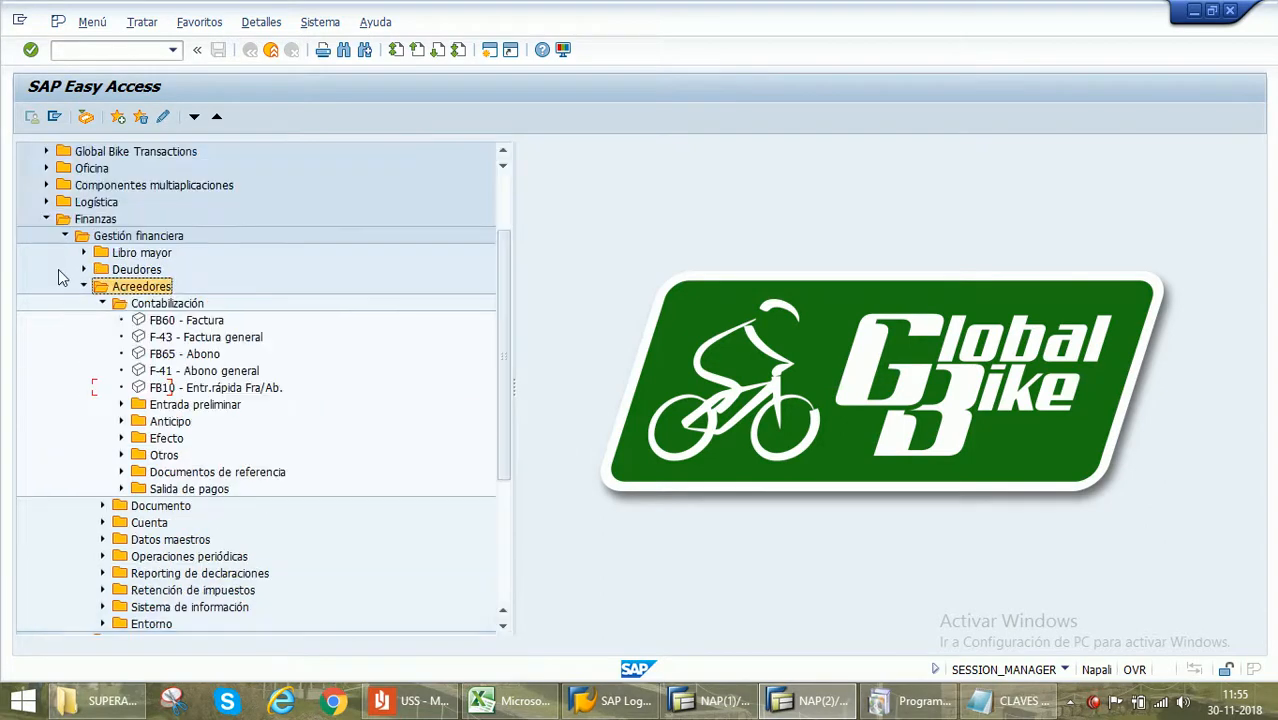
Expand the Cuenta folder under Acreedores in the SAP menu tree
key(Down)
key(Down)
key(Down)
key(Down)
key(Down)
key(Down)
key(Down)
key(Down)
key(Up)
key(Up)
key(Up)
key(Down)
key(Down)
key(Down)
key(Down)
key(Down)
key(Down)
key(Down)
key(Down)
key(Down)
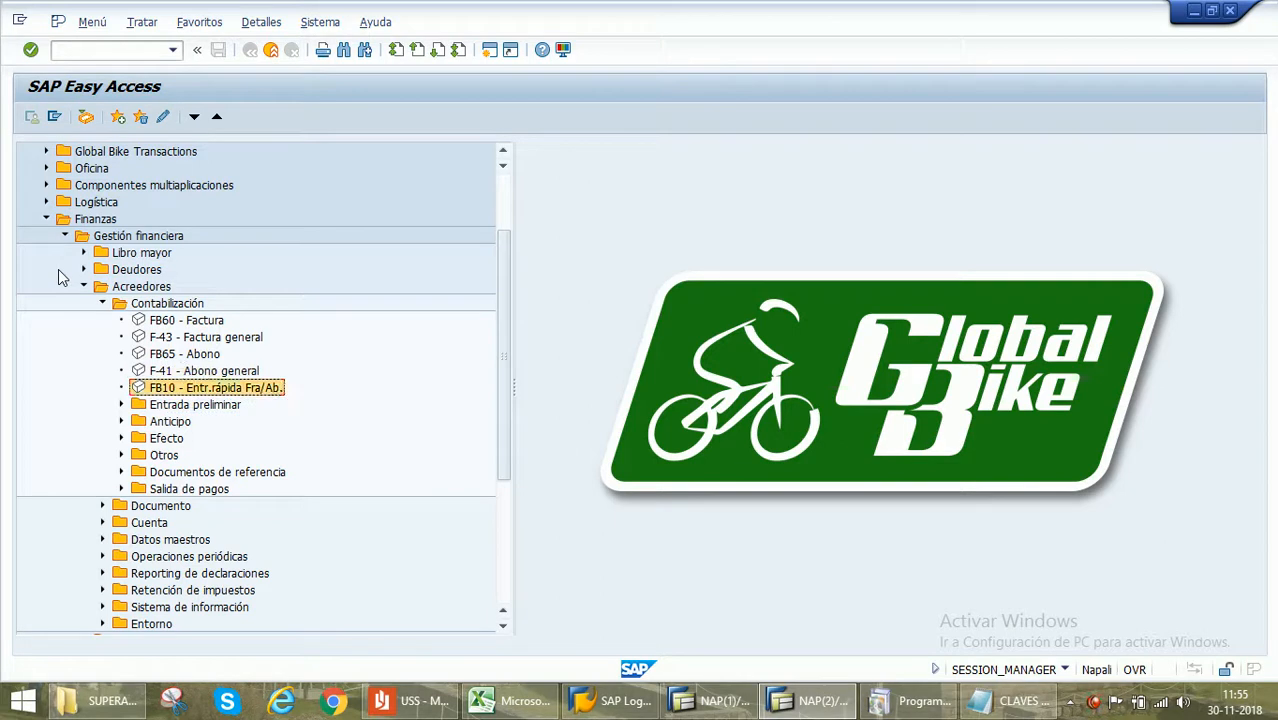
key(Right)
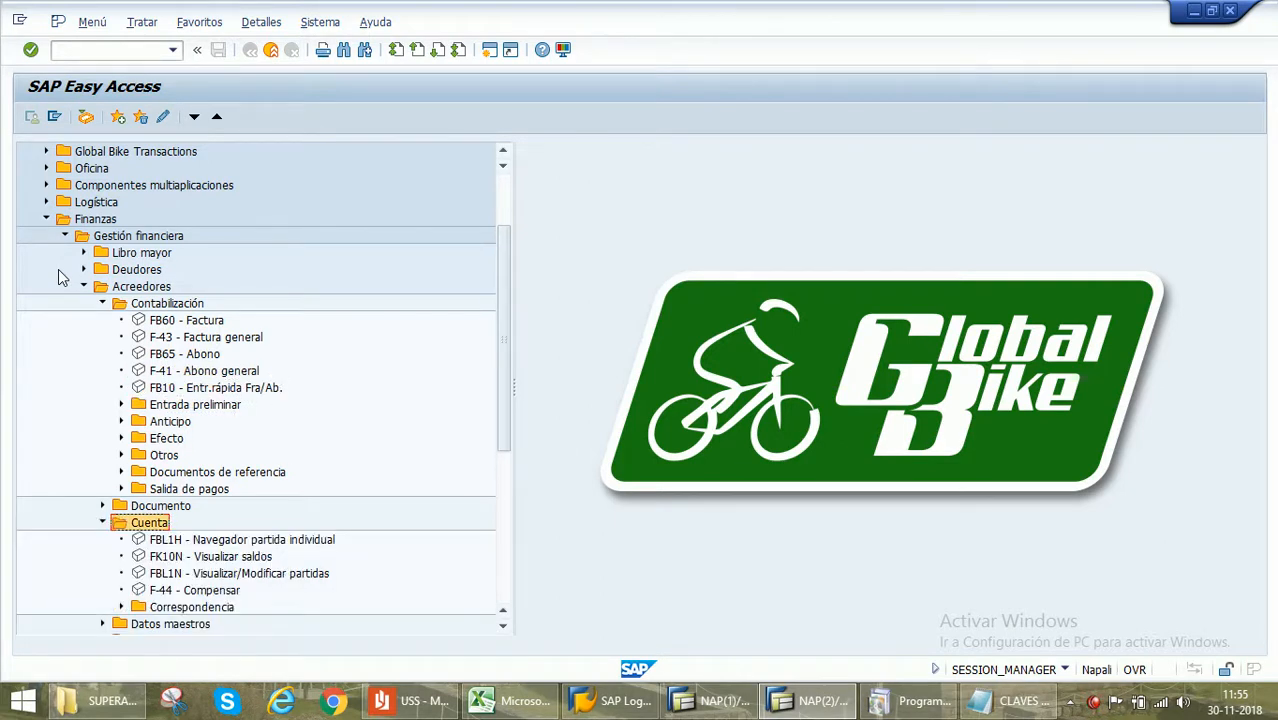
Open transaction FBL1N and run the vendor open-items list for company code US00 without restricting the vendor account
key(Down)
key(Down)
key(Down)
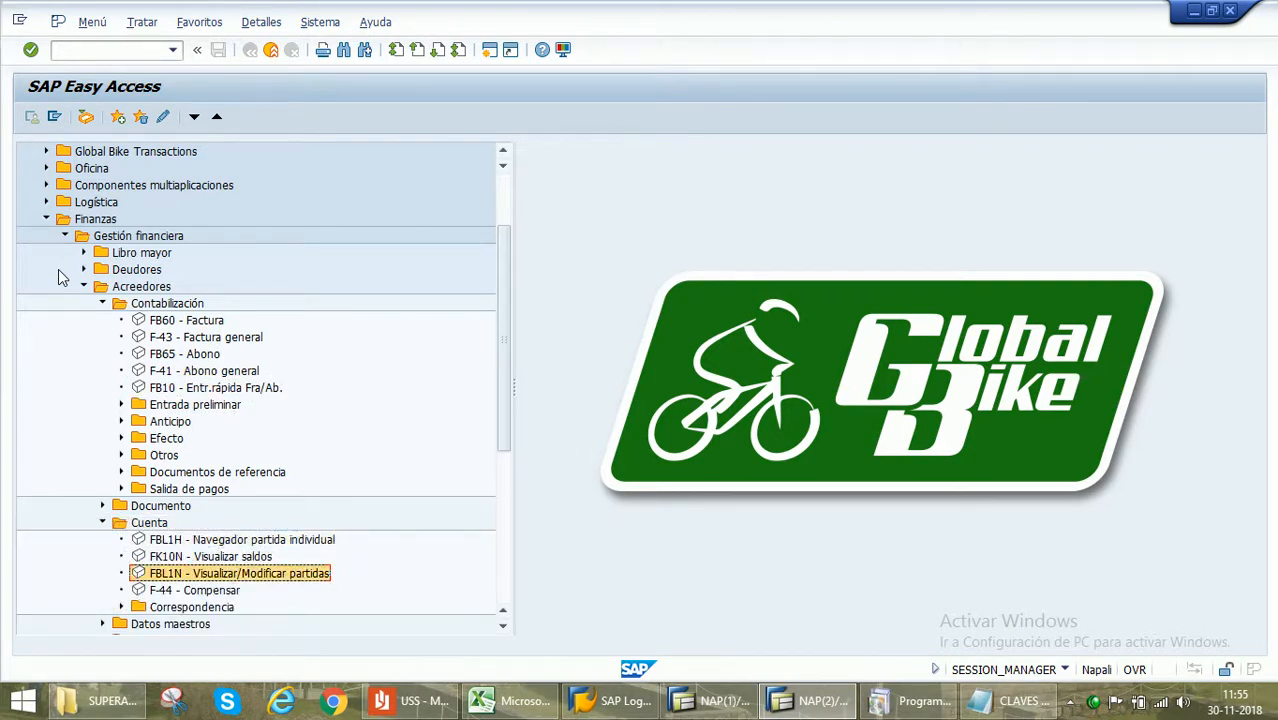
key(Return)
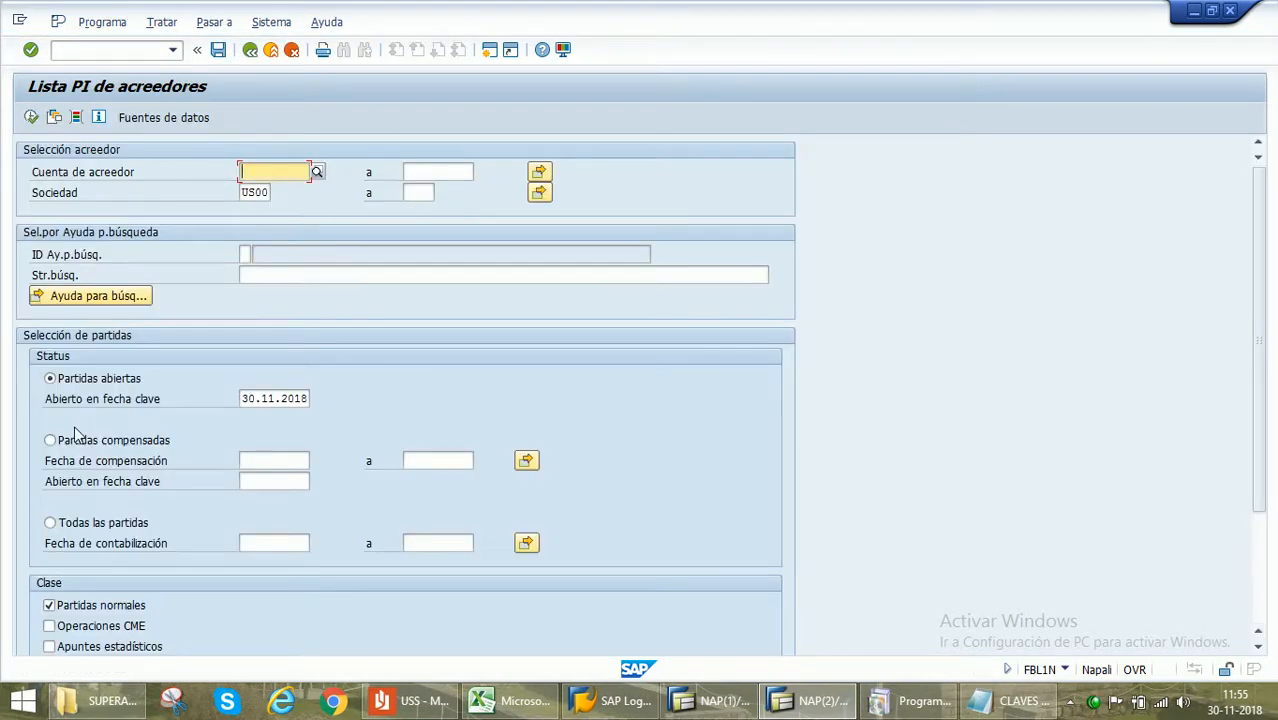
click(31, 118)
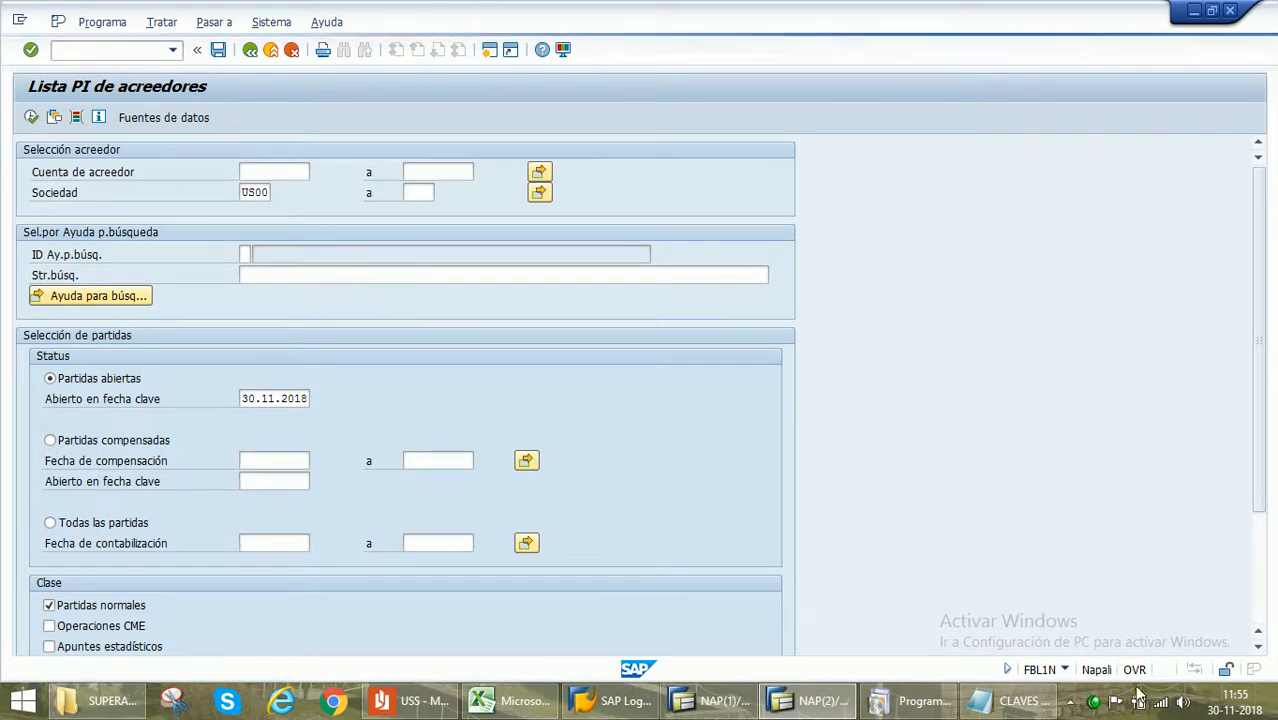
right_click(1094, 701)
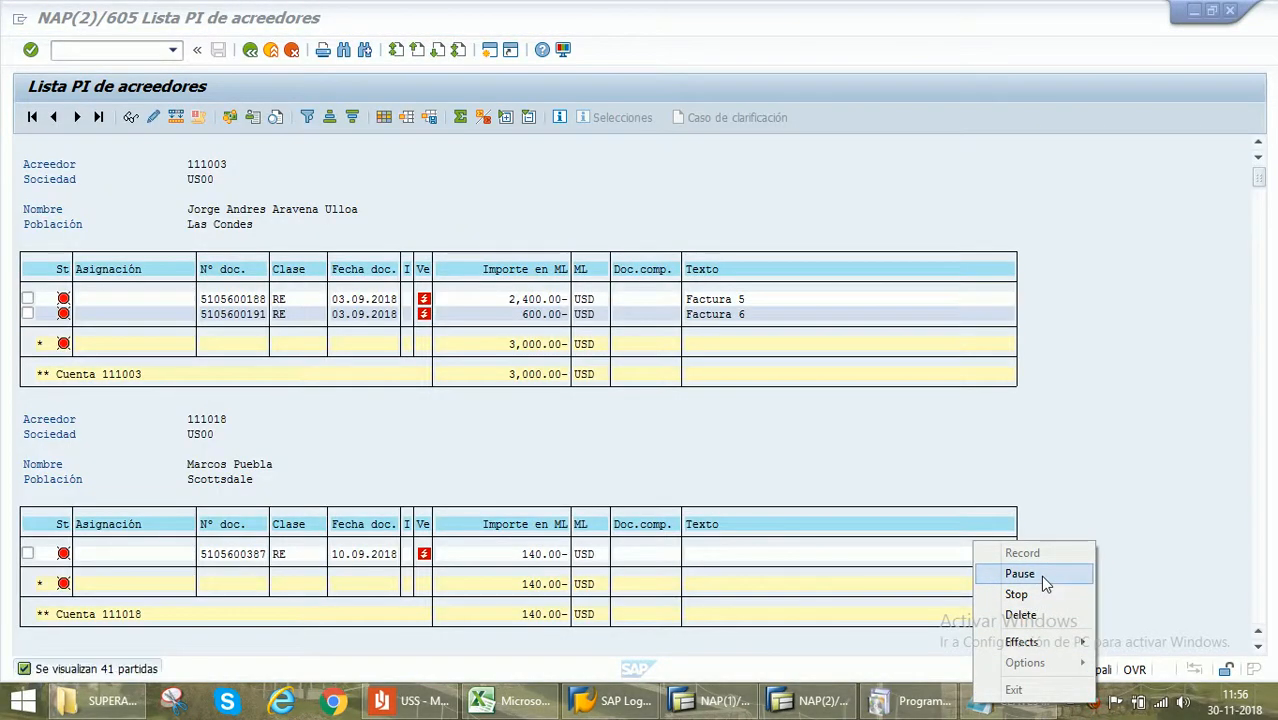
click(1040, 575)
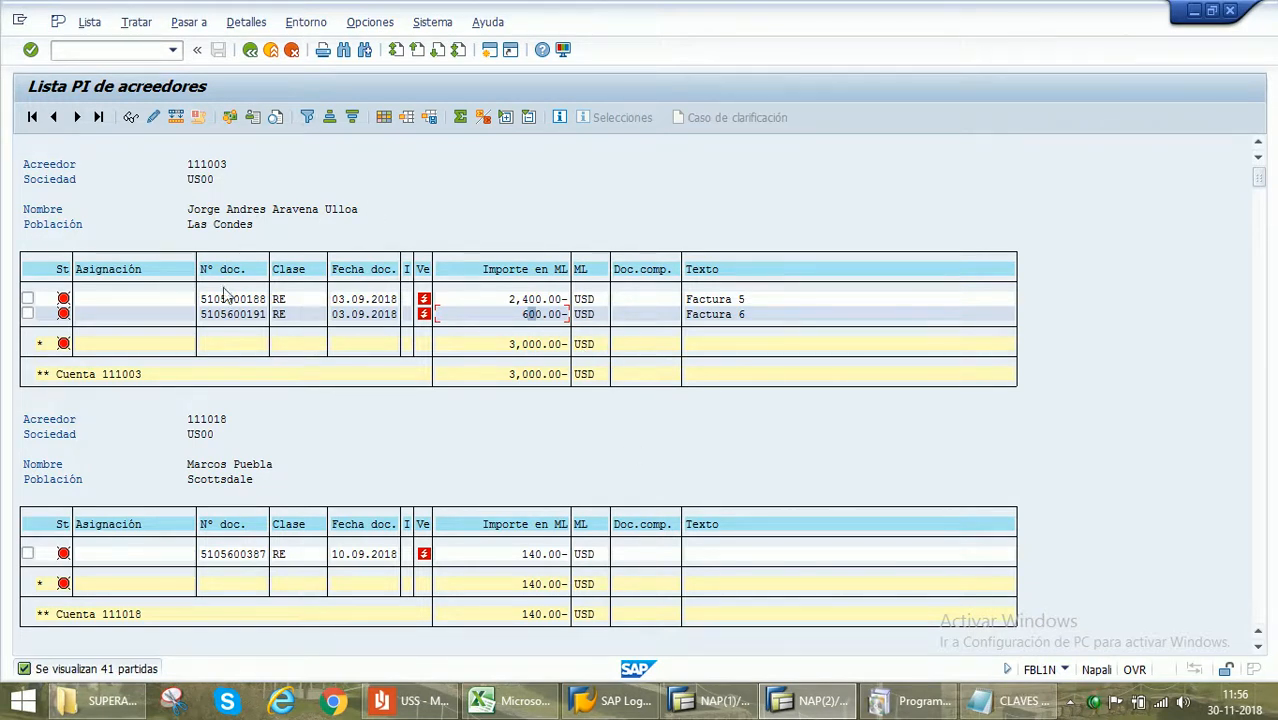
Browse the vendor open-items list and check the amount, document date and status of the first vendor's invoices
click(1257, 212)
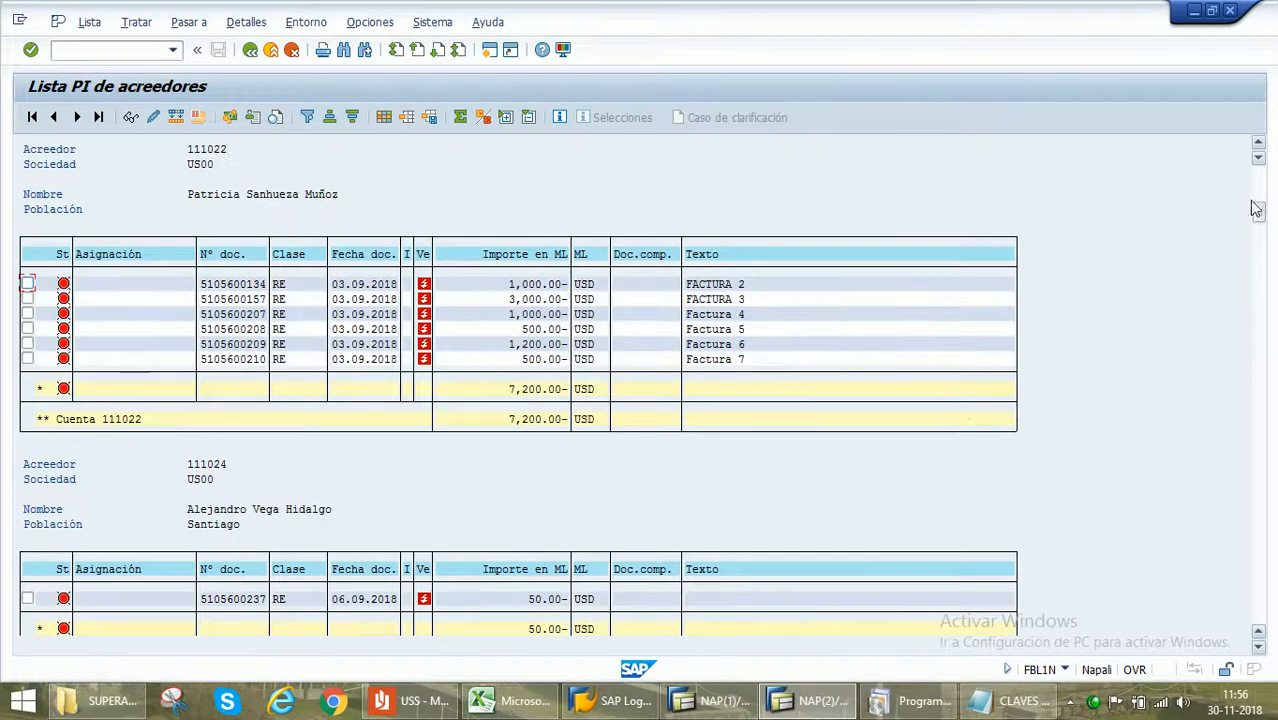
drag(1257, 218, 1257, 176)
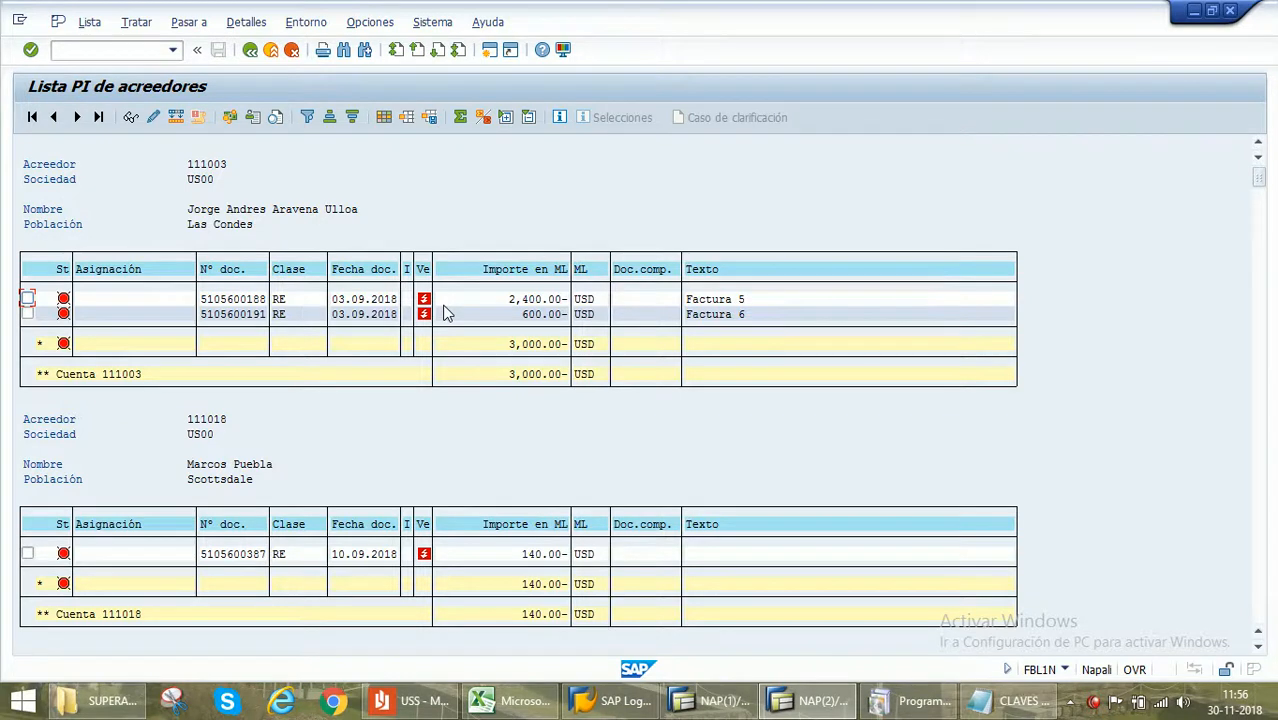
click(540, 315)
click(374, 318)
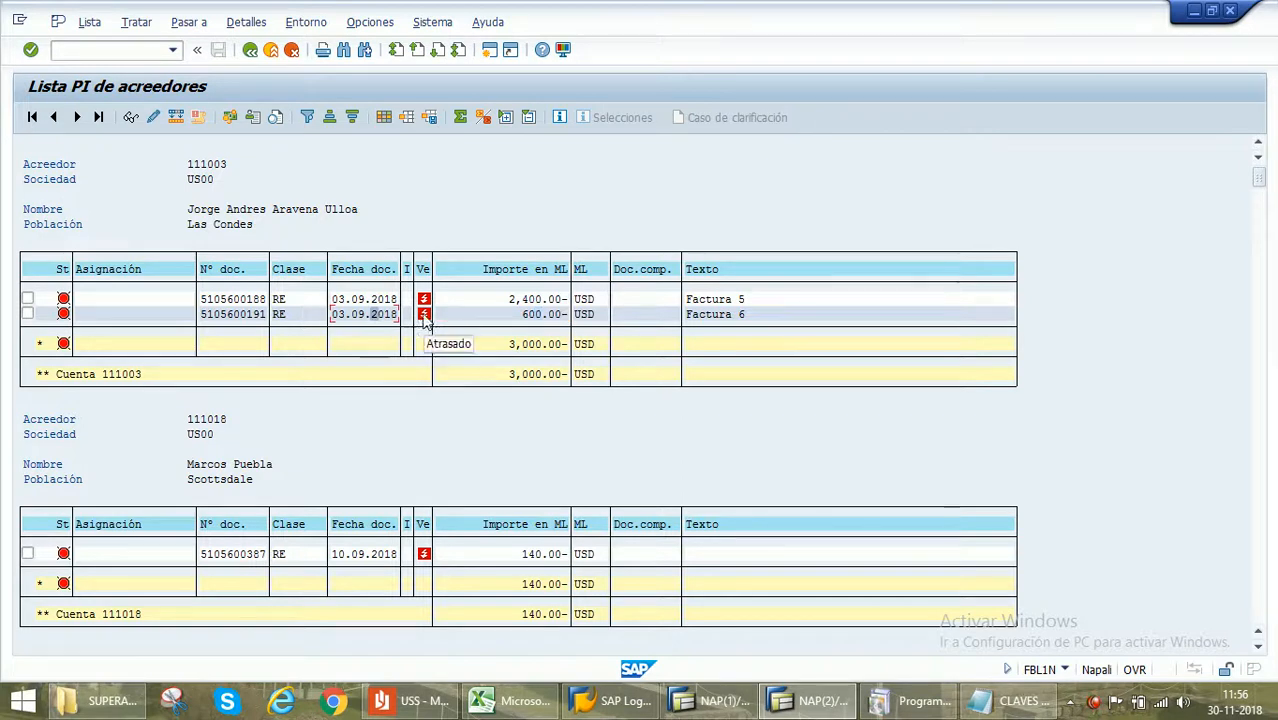
click(61, 302)
right_click(1092, 706)
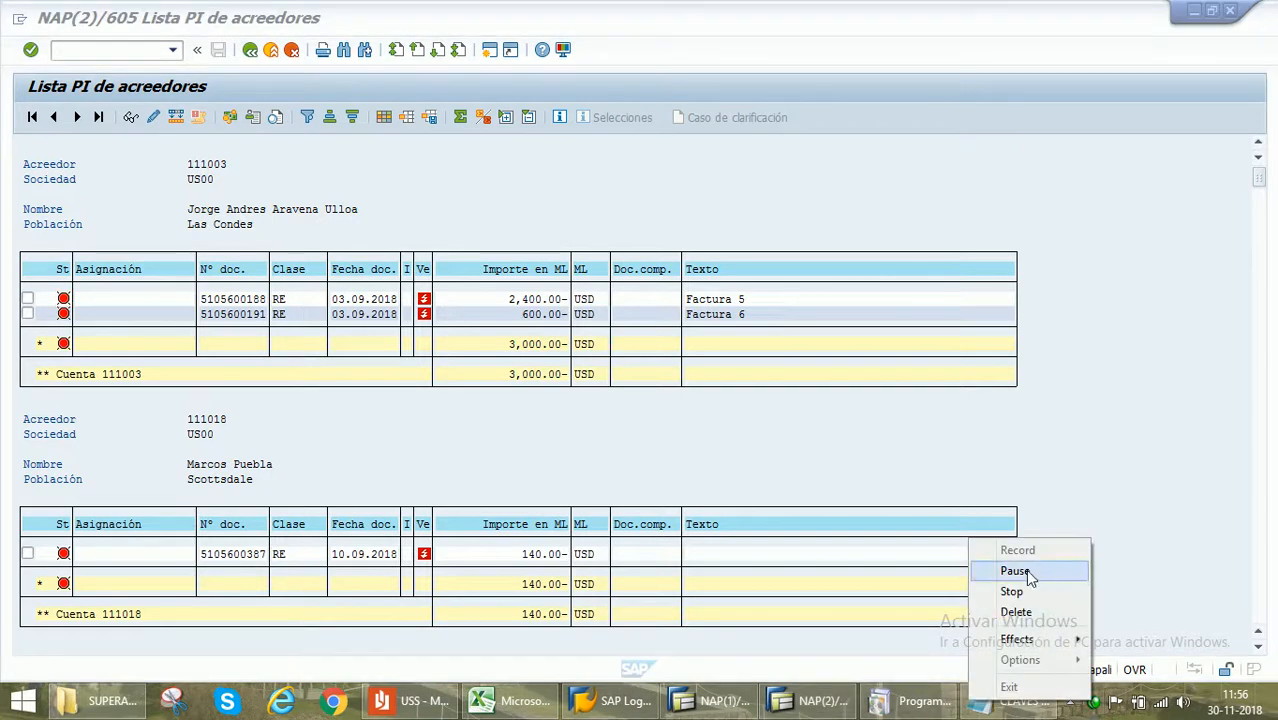
click(1025, 570)
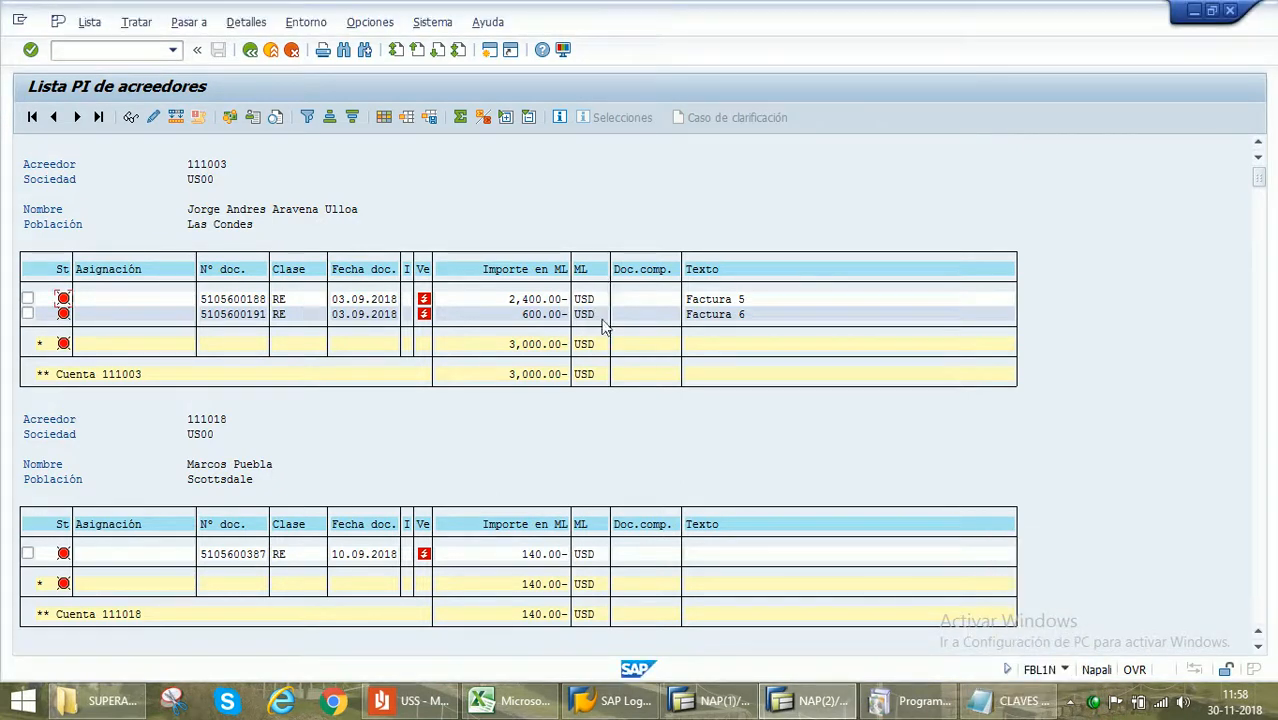
Check the first vendor's account and invoice date, and display the document of the Factura 6 item
scroll(587, 539, down, 1)
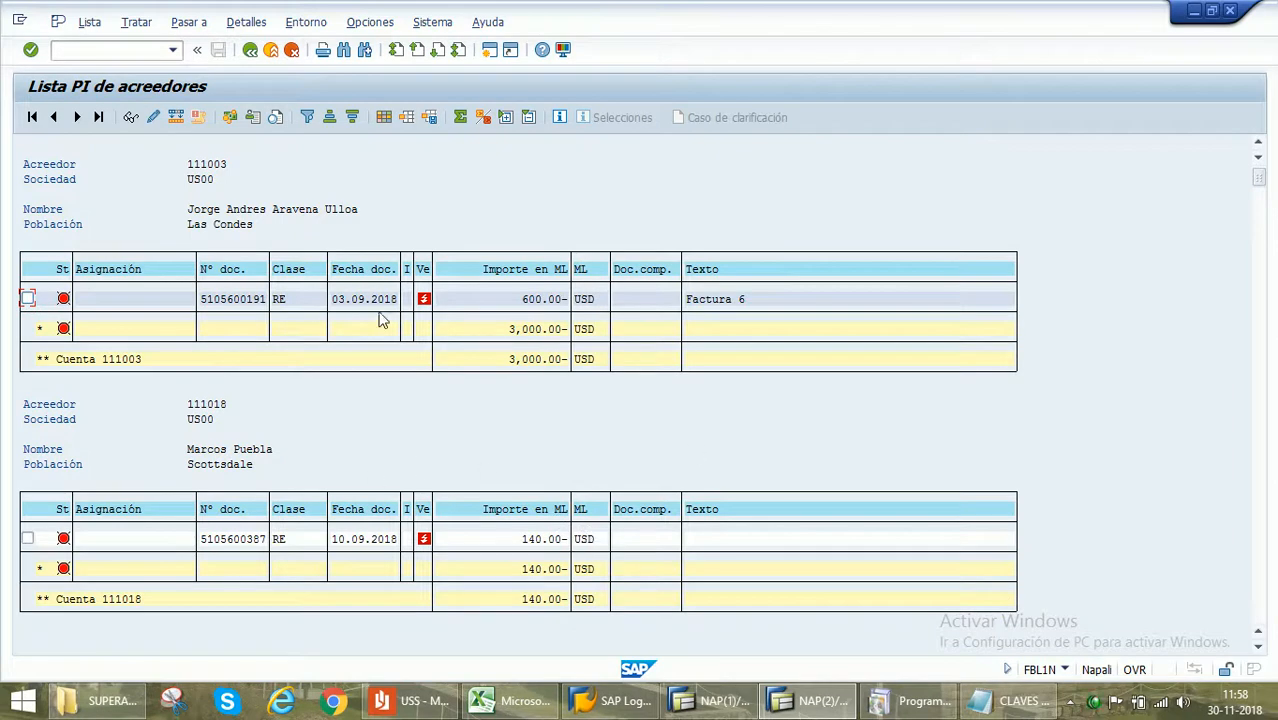
scroll(372, 320, up, 1)
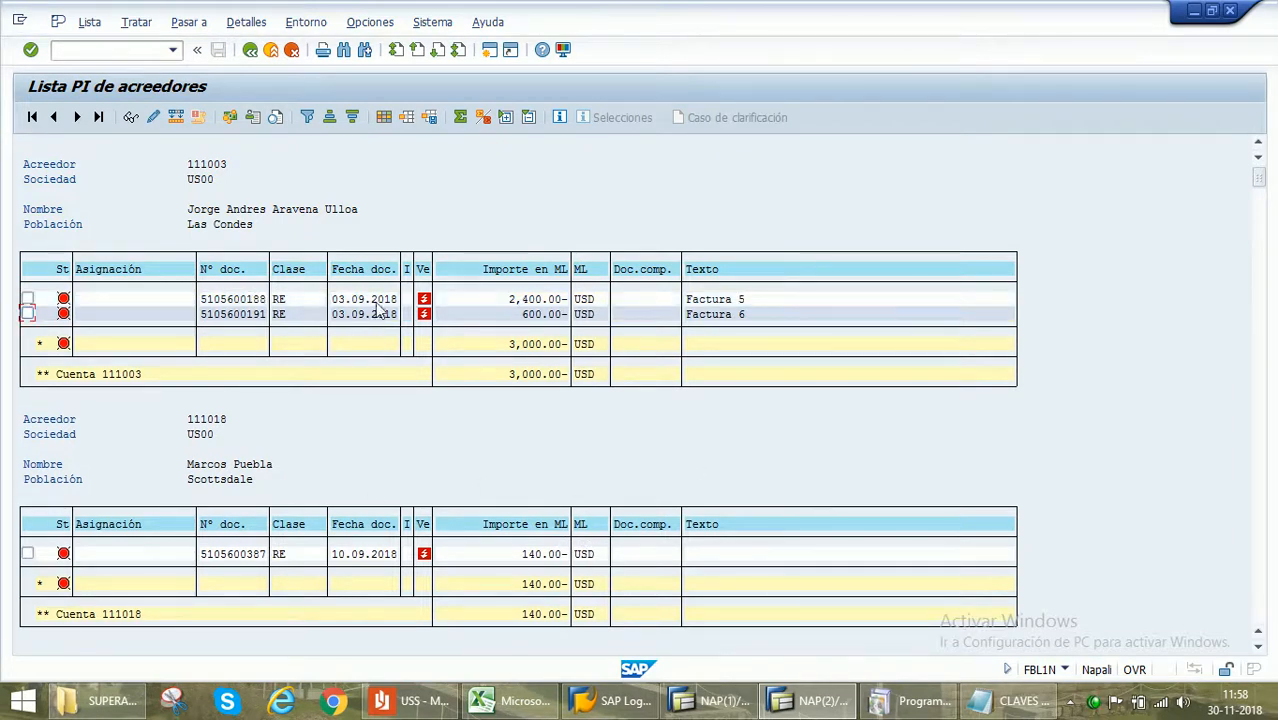
click(191, 166)
click(360, 318)
double_click(249, 315)
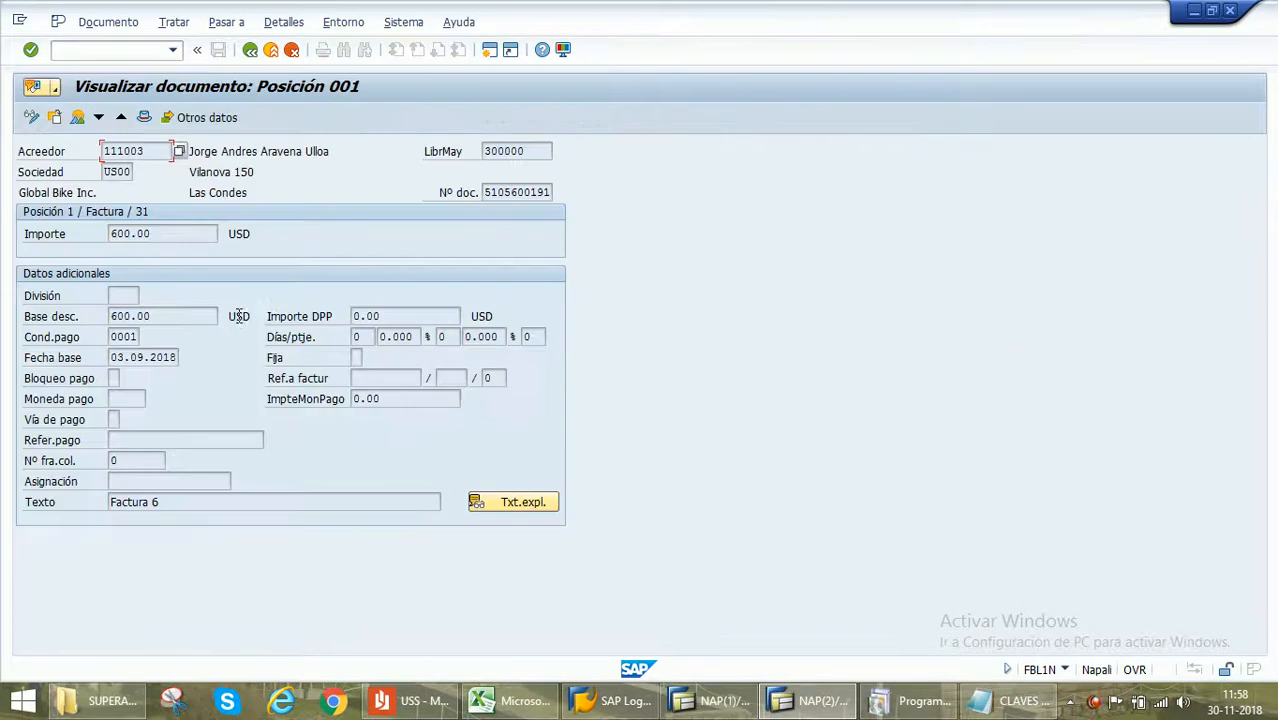
View the header of the Factura 6 document, close it and return to the vendor open-items list
click(149, 119)
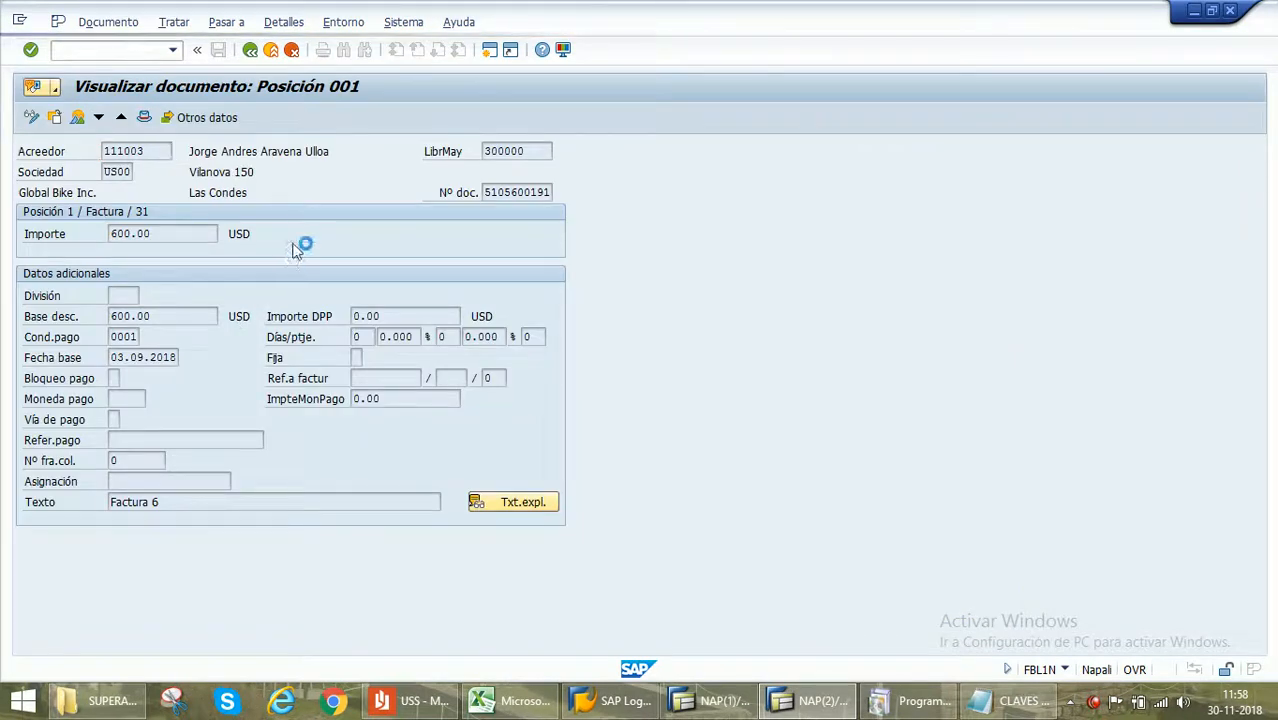
click(240, 284)
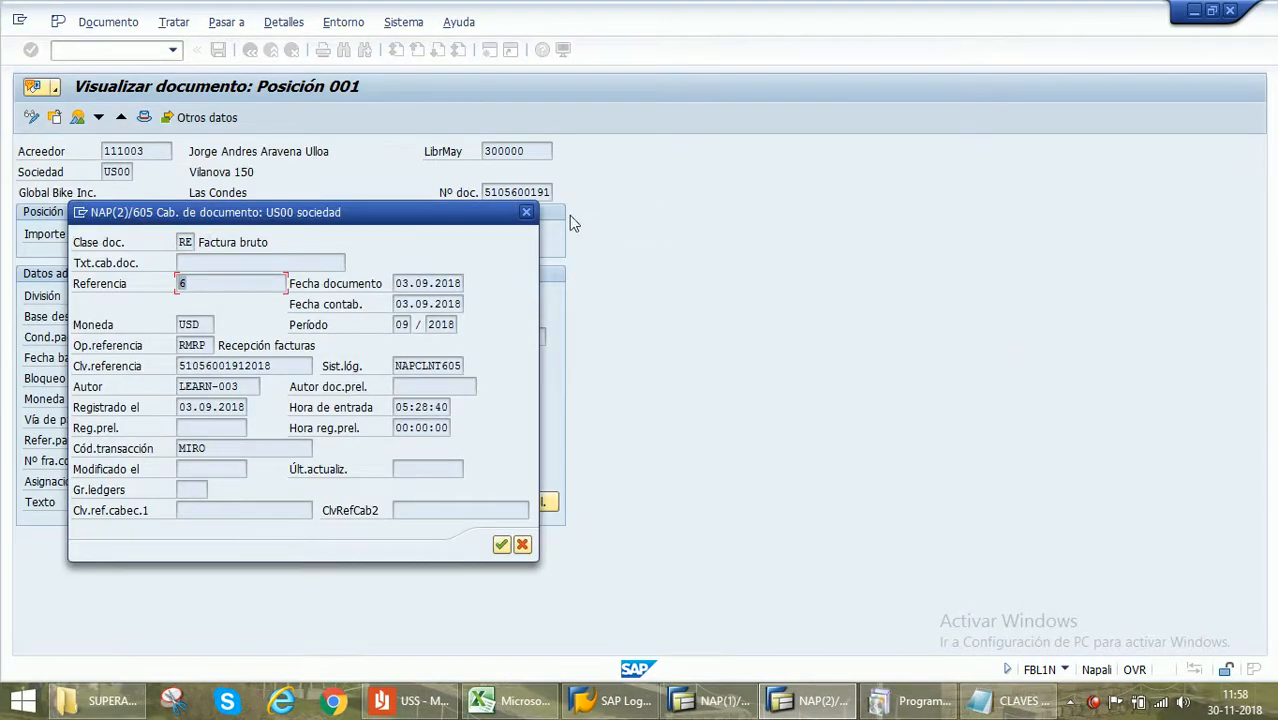
click(526, 212)
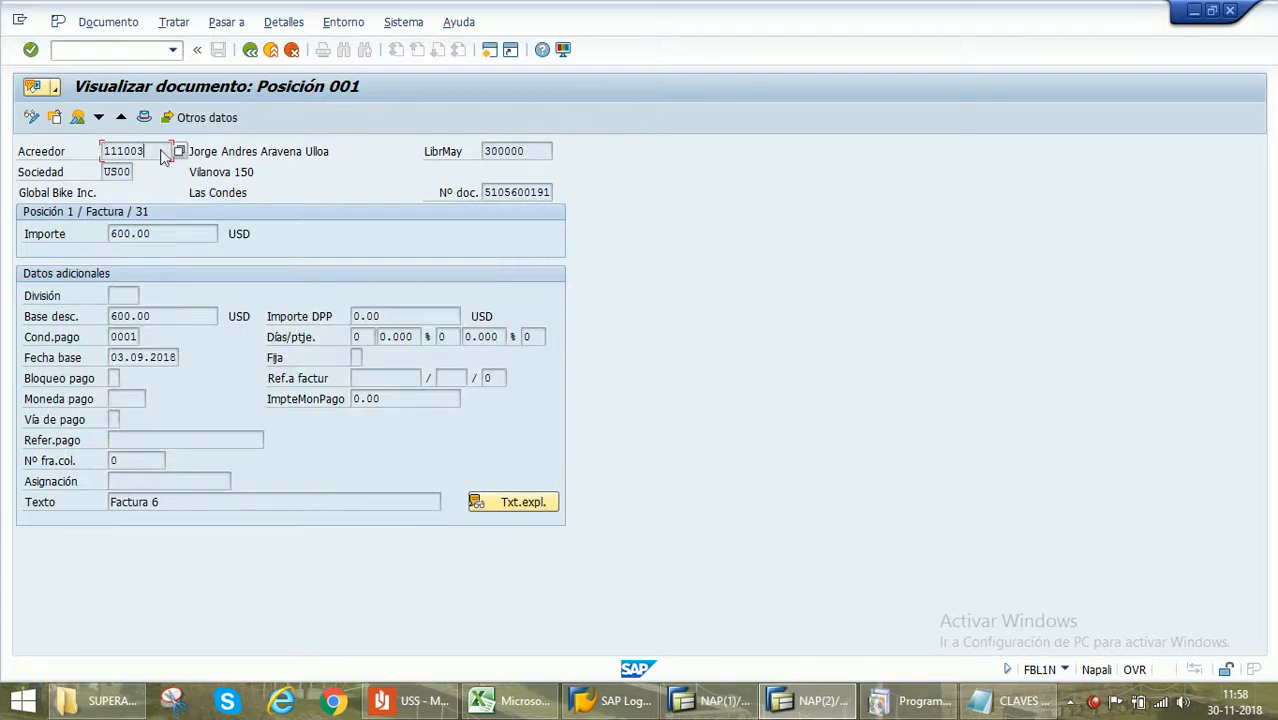
click(251, 49)
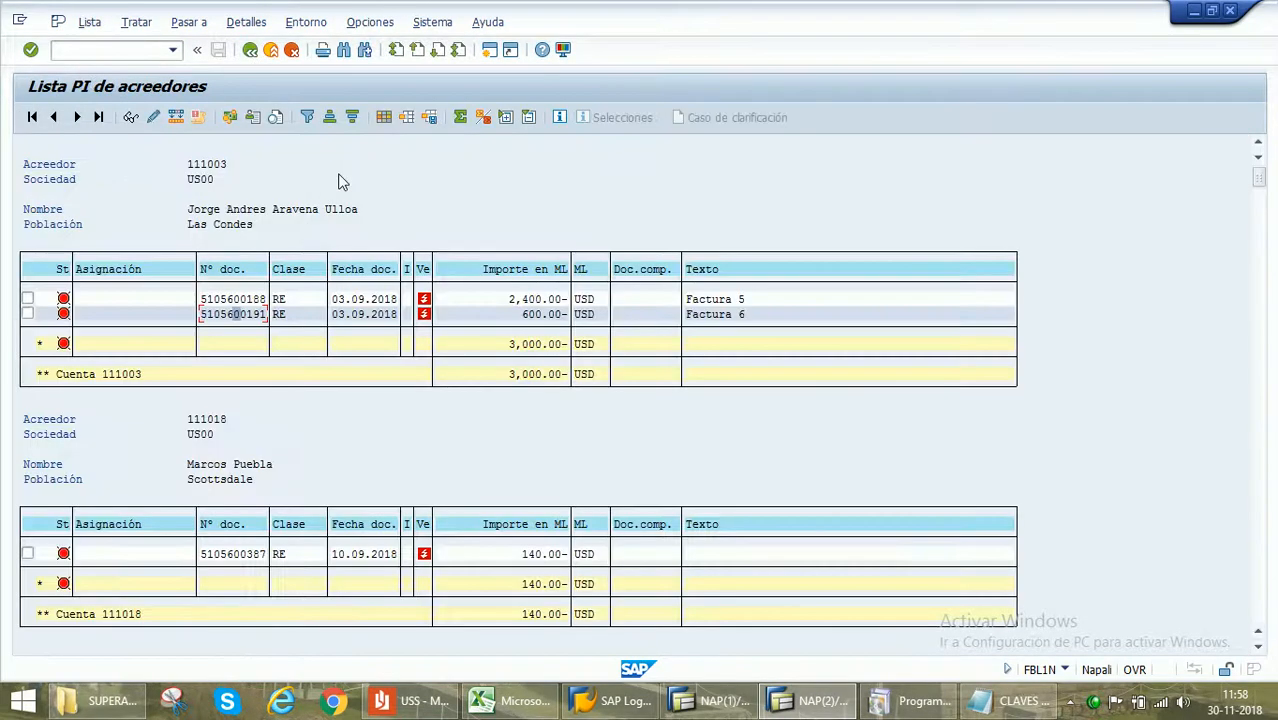
Copy the first vendor's account number, check the Factura 6 amount and exit FBL1N to the SAP menu
click(251, 312)
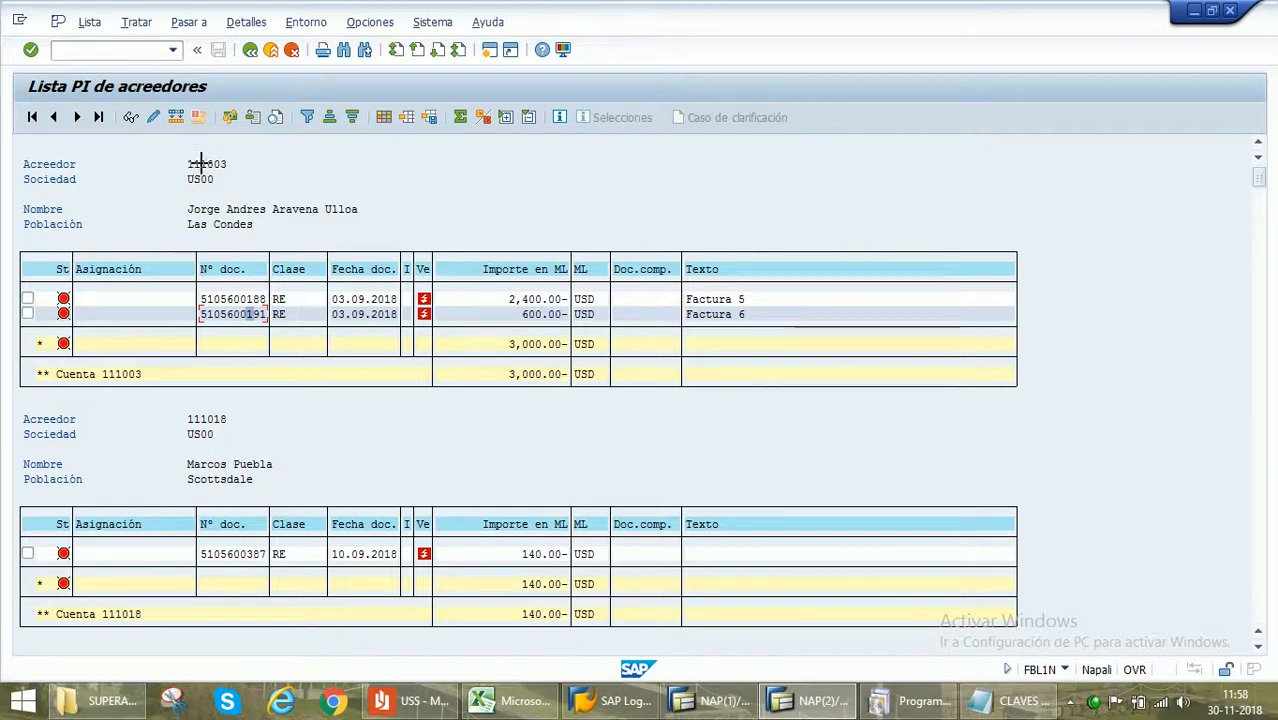
drag(182, 156, 230, 168)
key(ctrl+c)
click(524, 315)
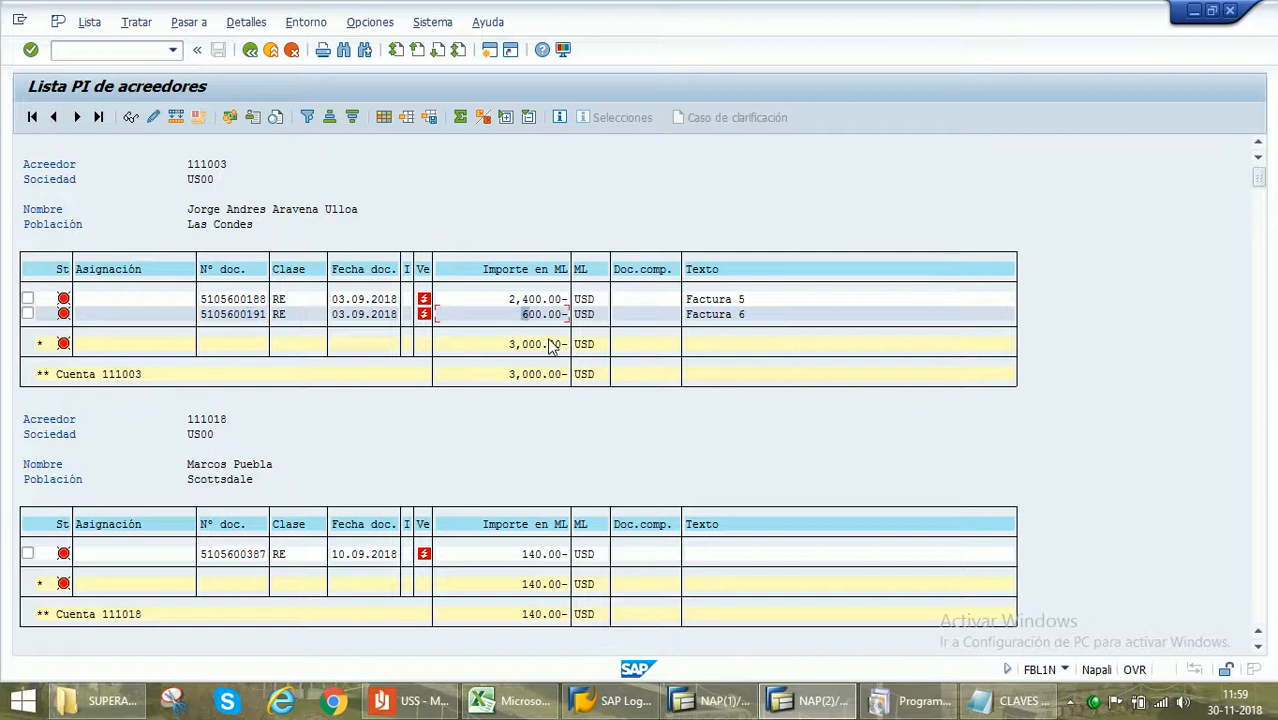
click(252, 52)
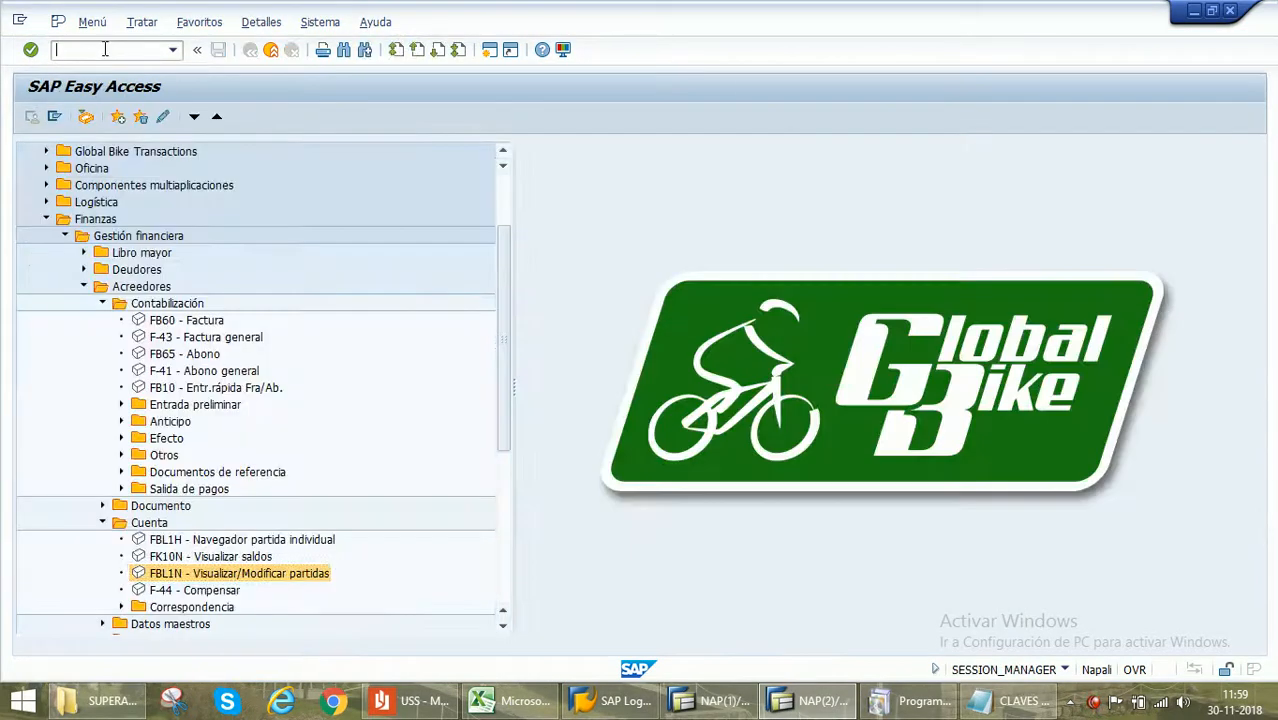
Start transaction F-41 to create a vendor credit memo
click(105, 49)
text(f-4)
text(1)
key(Return)
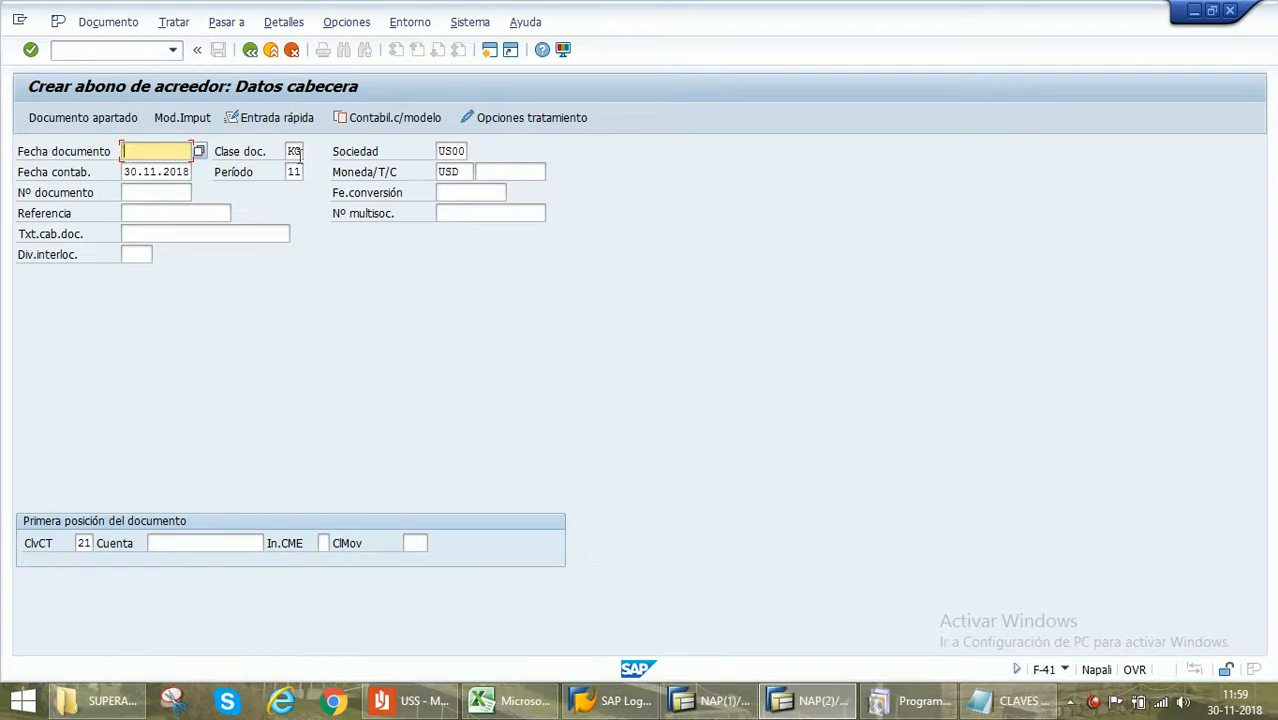
Look up document class KG in the list of document classes and close the list
click(292, 152)
click(314, 153)
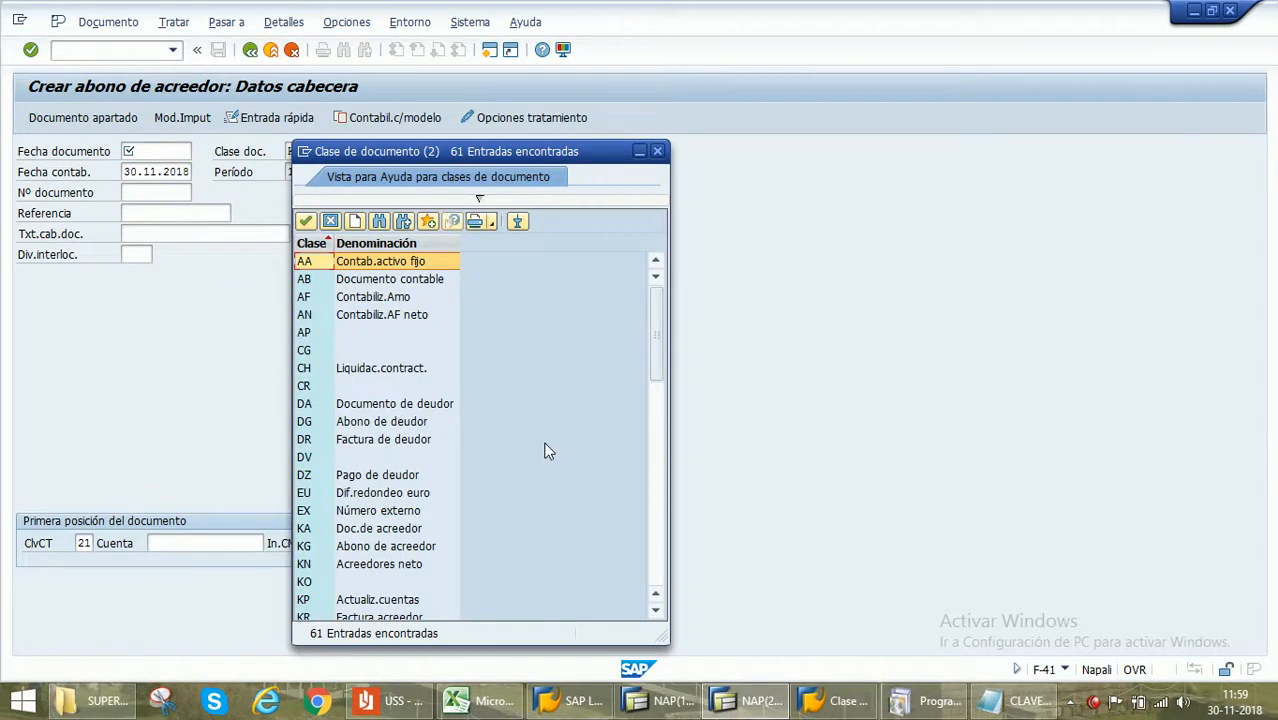
drag(374, 151, 521, 107)
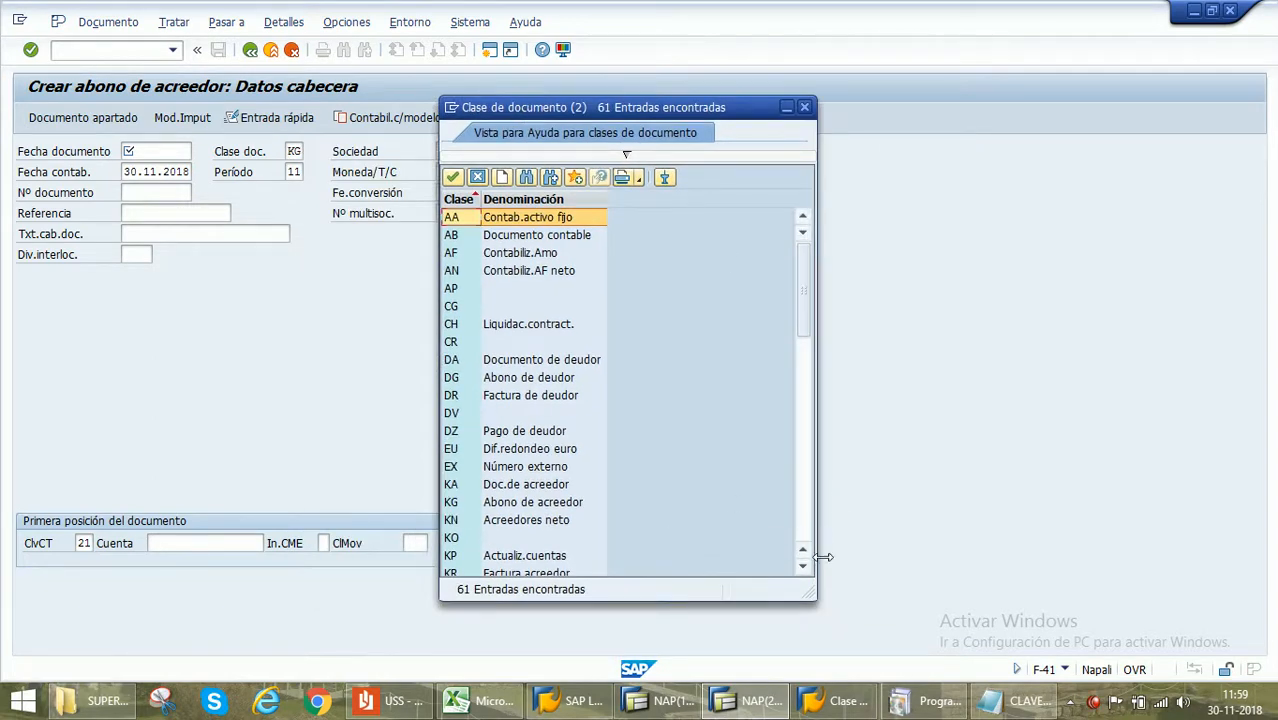
click(800, 530)
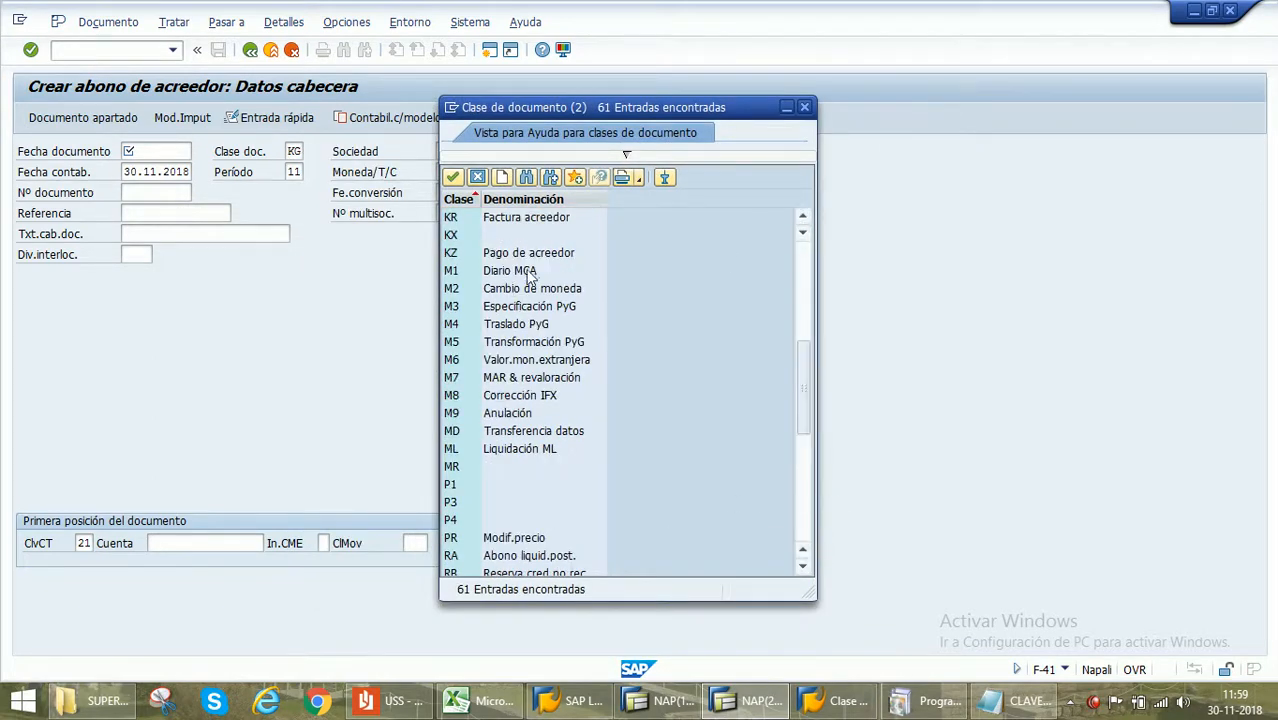
click(803, 216)
click(803, 216)
click(803, 216)
click(803, 216)
click(803, 216)
click(565, 237)
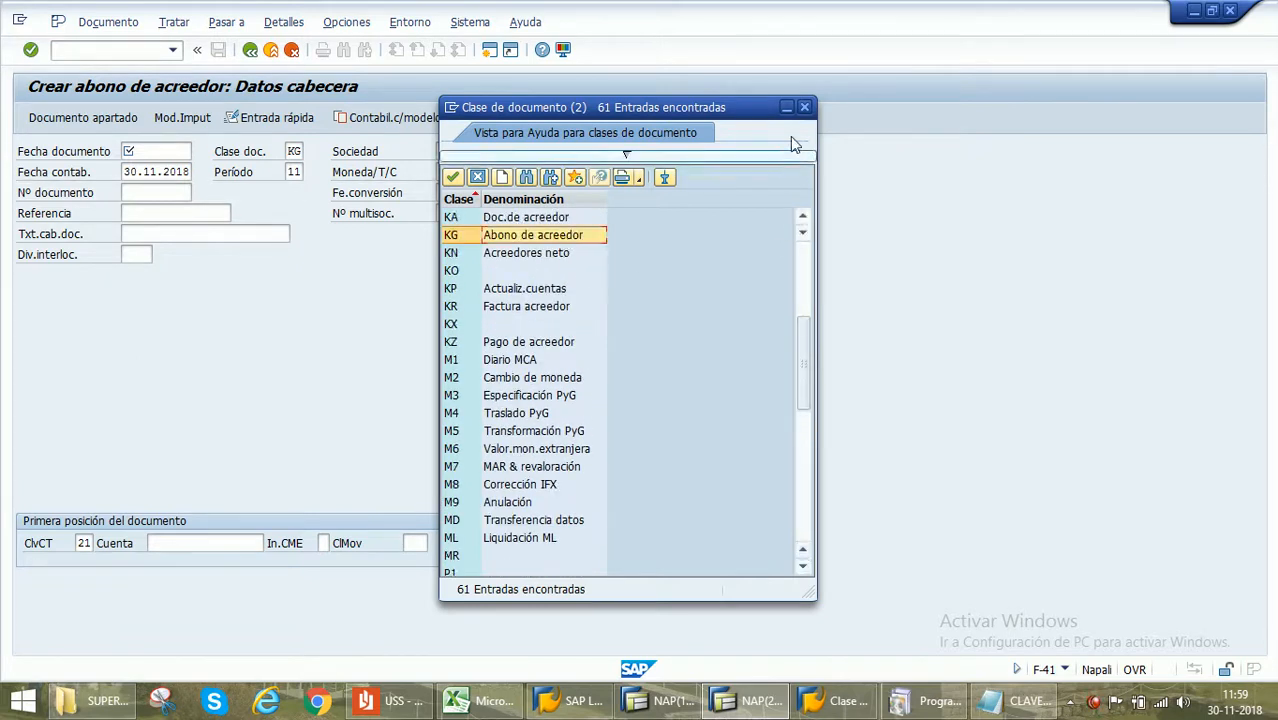
click(805, 108)
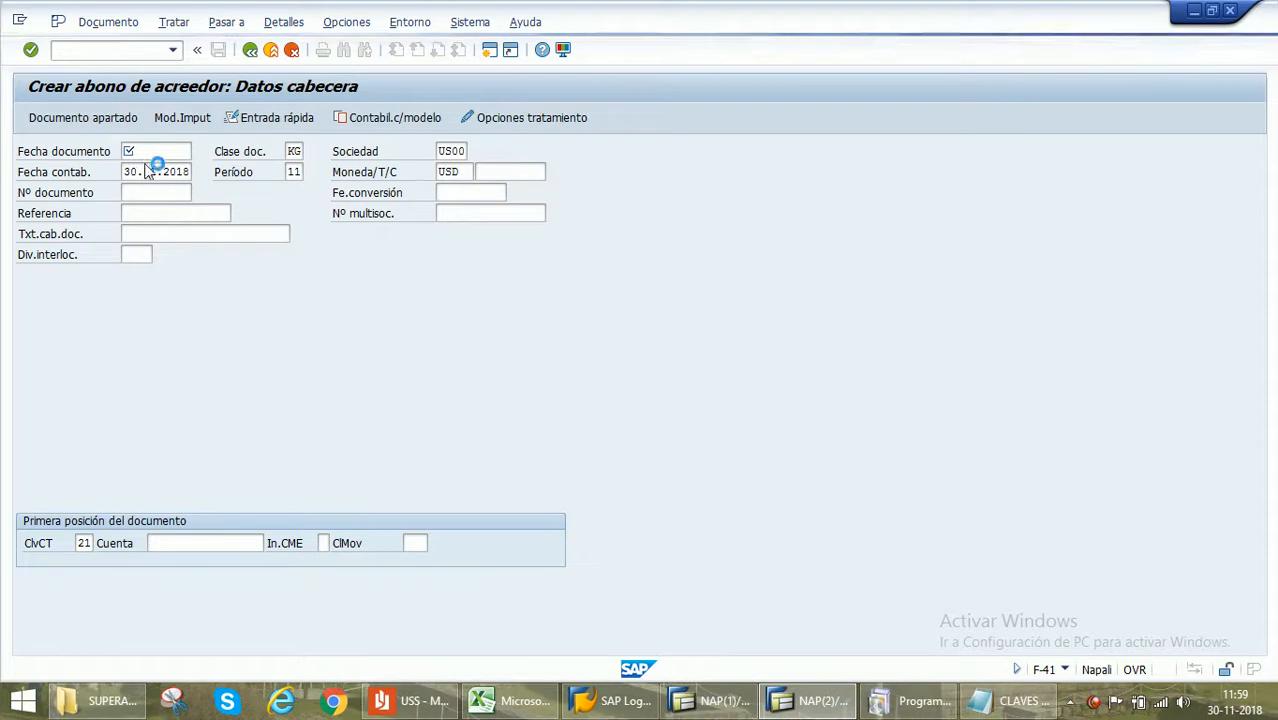
Set the document date to 30.11.2018 and enter "pago fact 6" as both the reference and the document header text
click(160, 152)
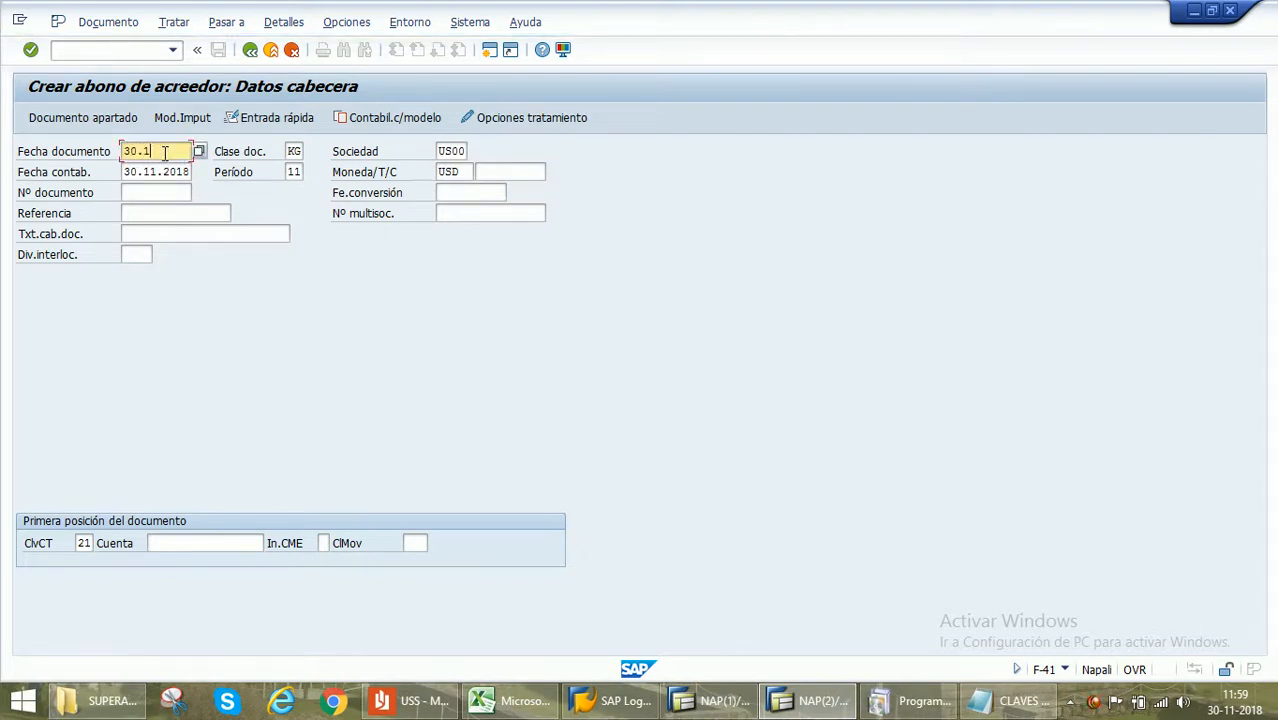
text(30.11.2018)
click(469, 171)
click(177, 216)
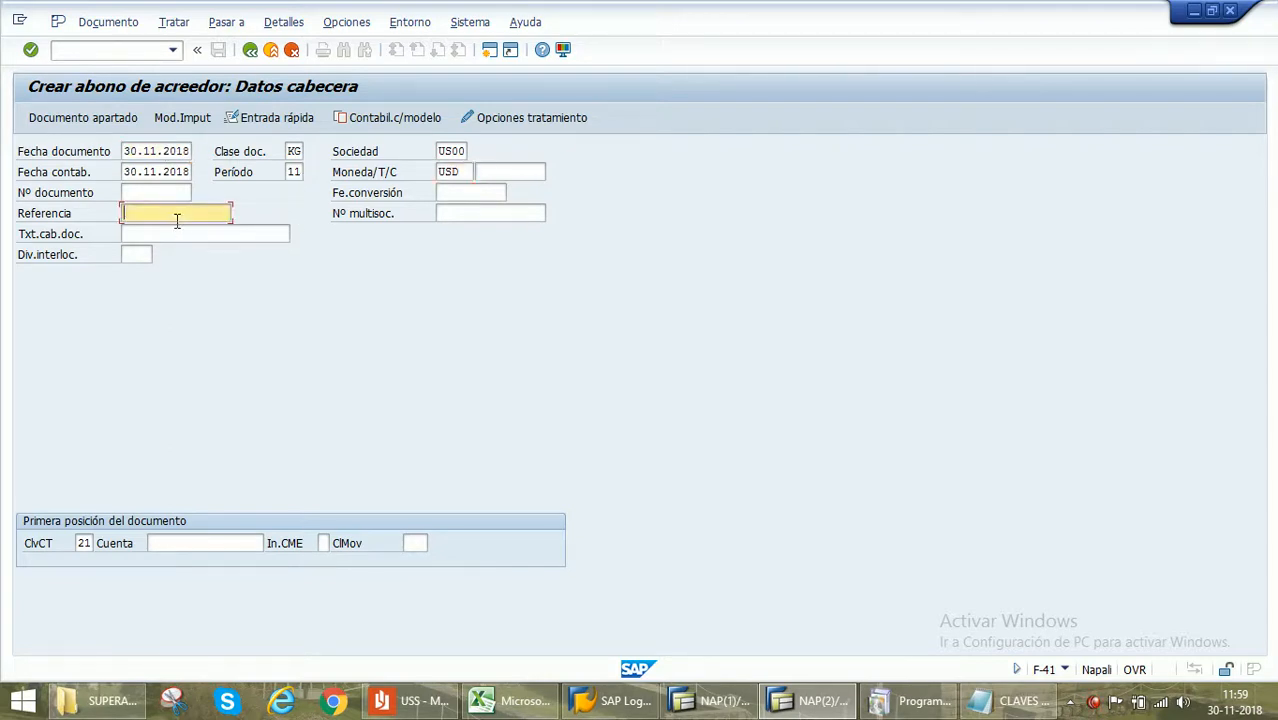
text(pago fact)
click(242, 234)
key(ctrl+v)
Enter the vendor's account number for the first item with posting key 21 and open the vendor item
click(84, 546)
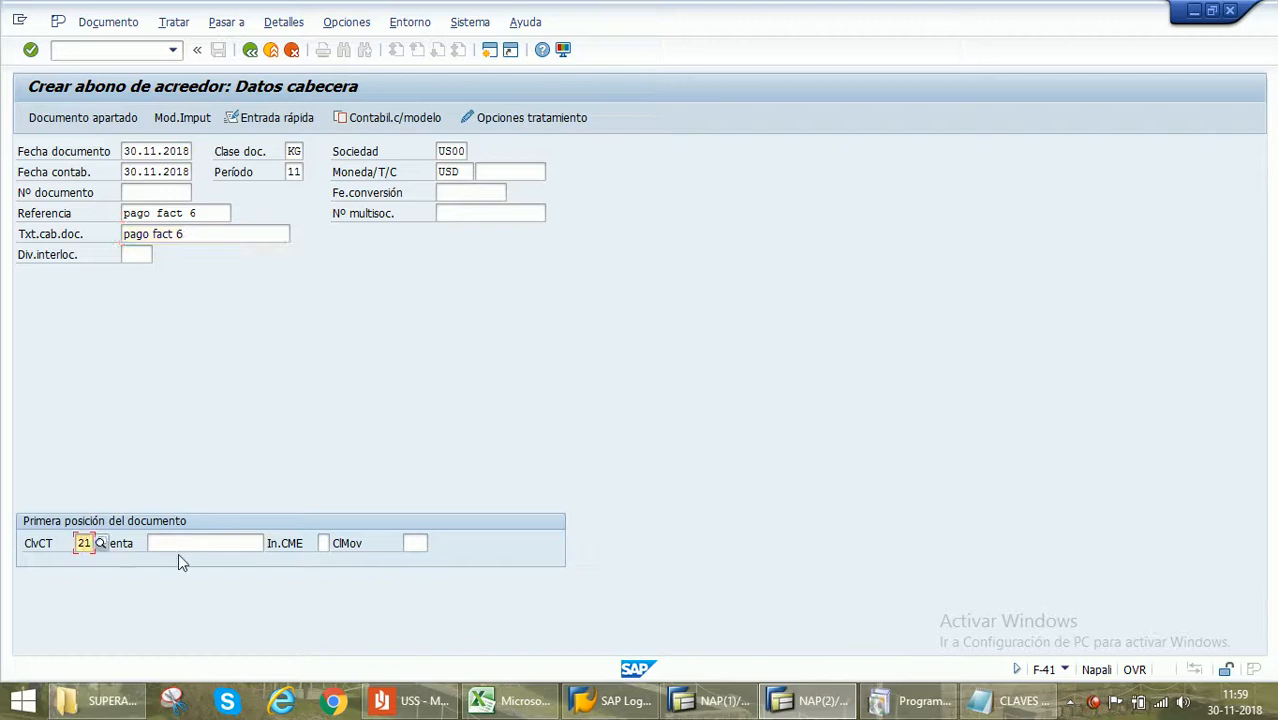
click(184, 545)
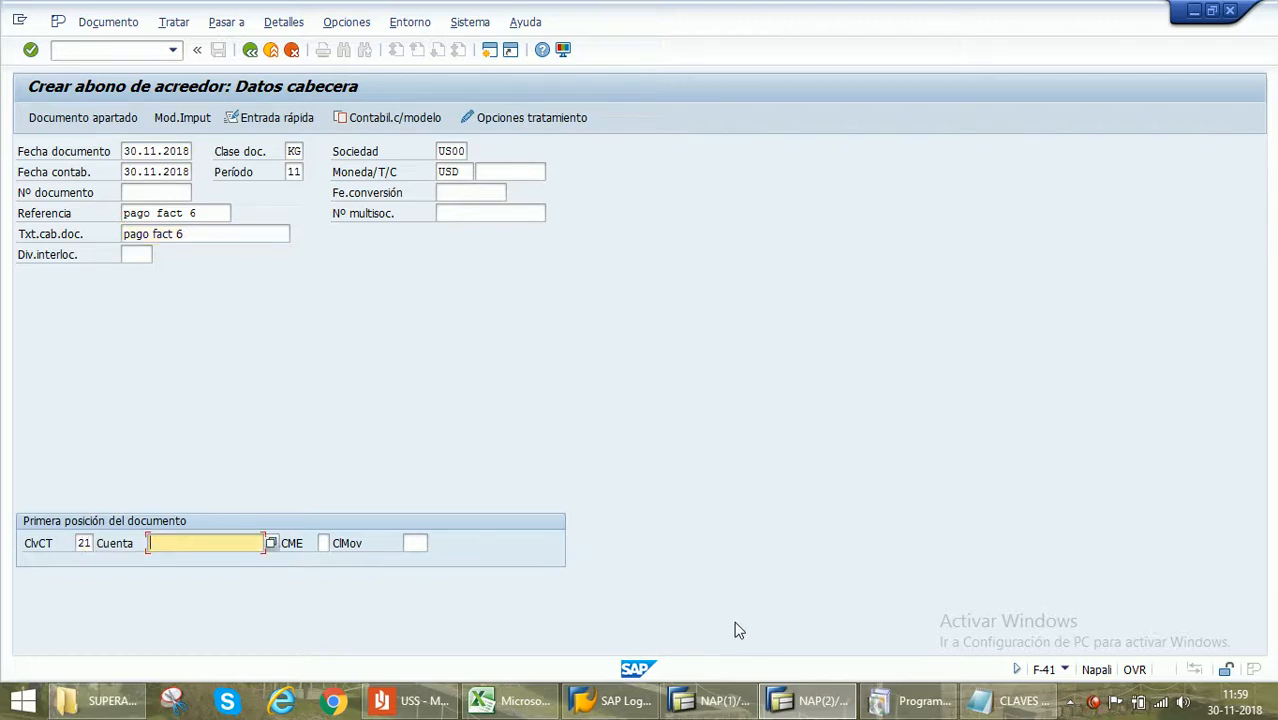
drag(225, 553, 3, 550)
key(BackSpace)
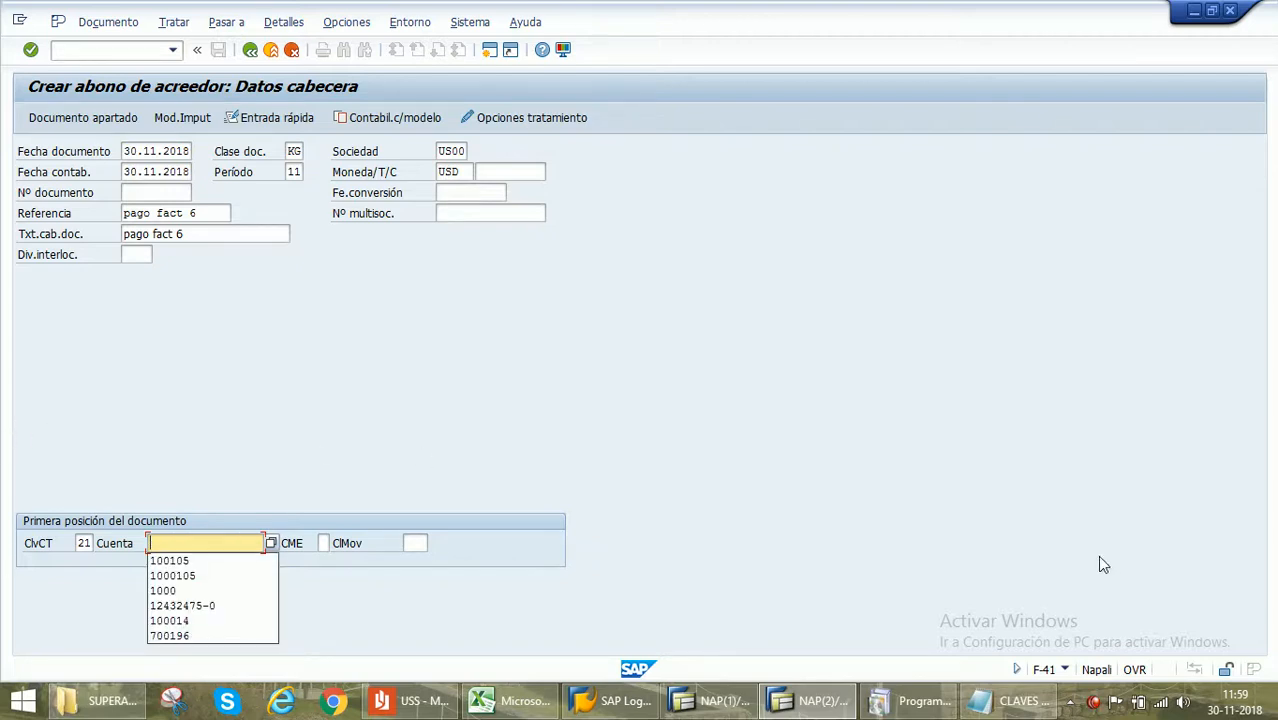
click(1096, 704)
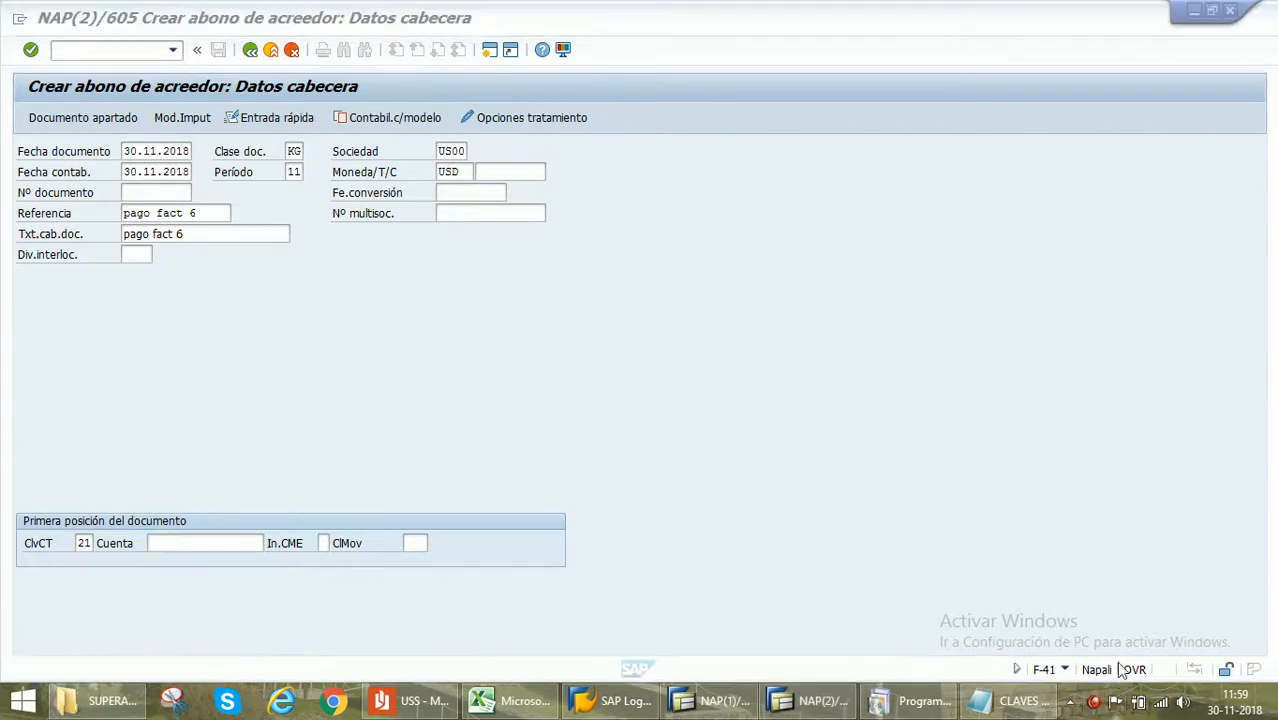
right_click(1104, 705)
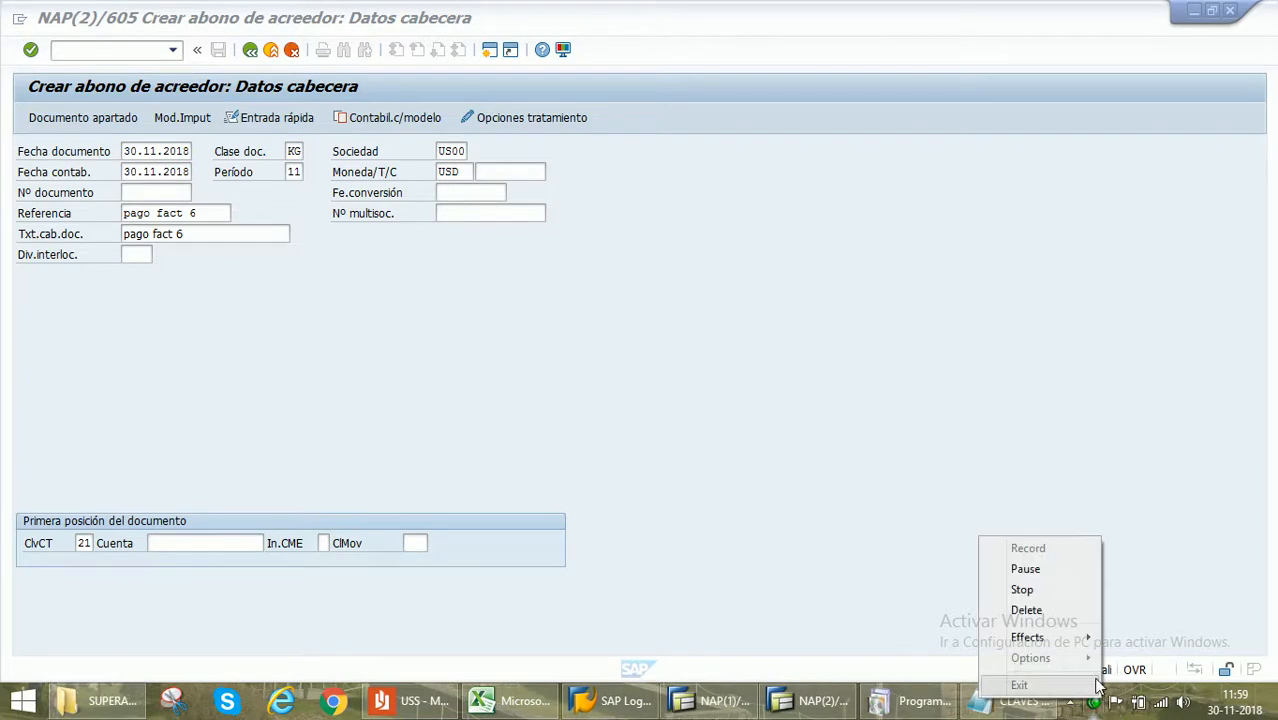
click(1021, 568)
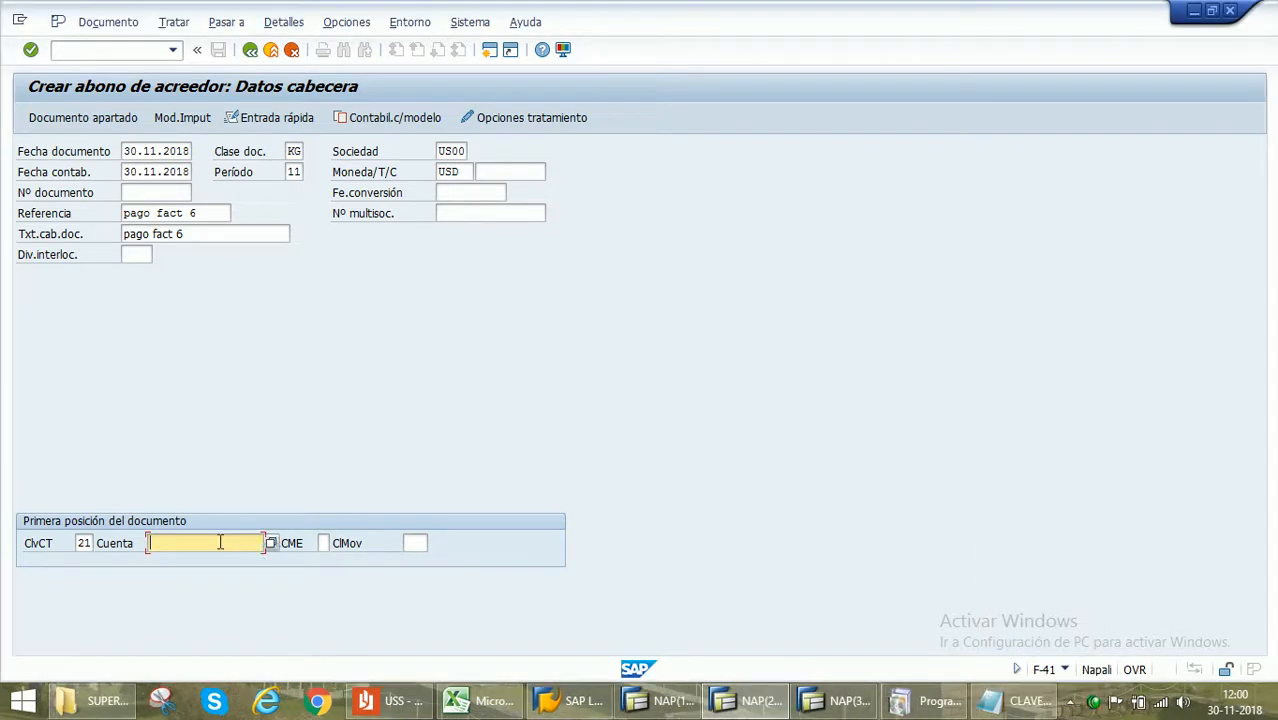
text(111003)
key(Return)
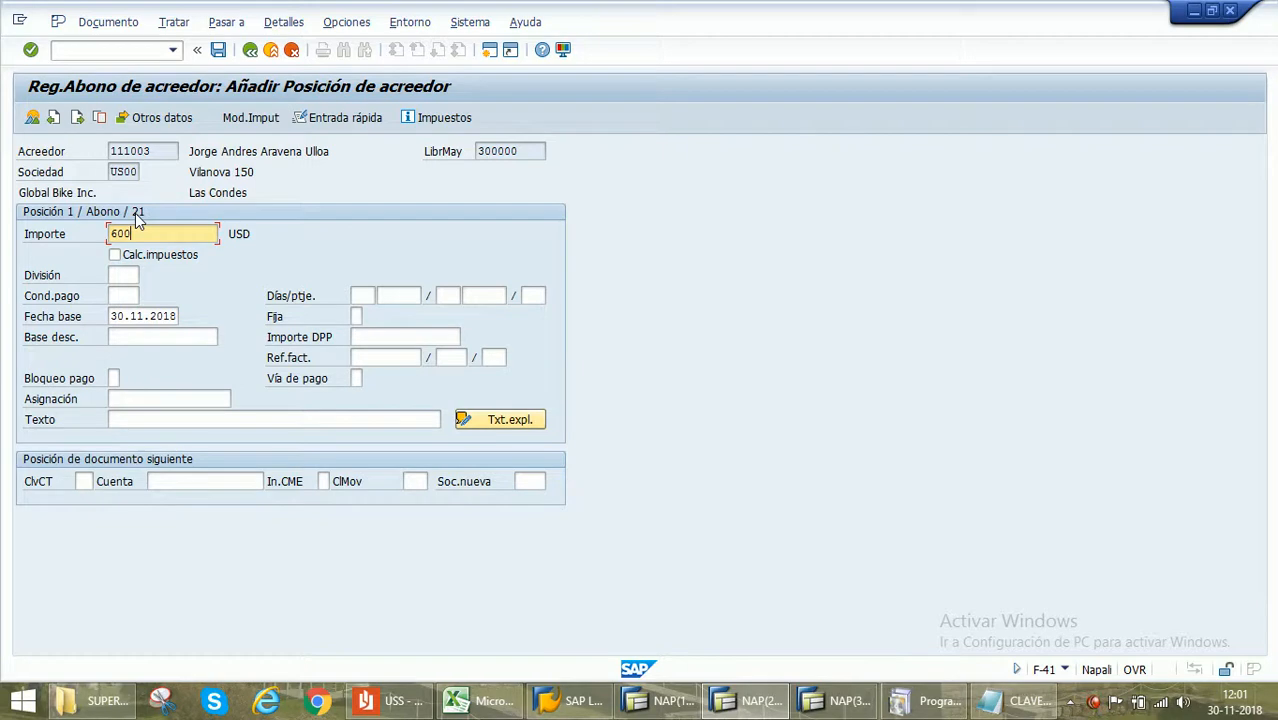
Give the vendor item an amount of 600 USD, assignment 6 and the text "pago factura 6"
click(121, 296)
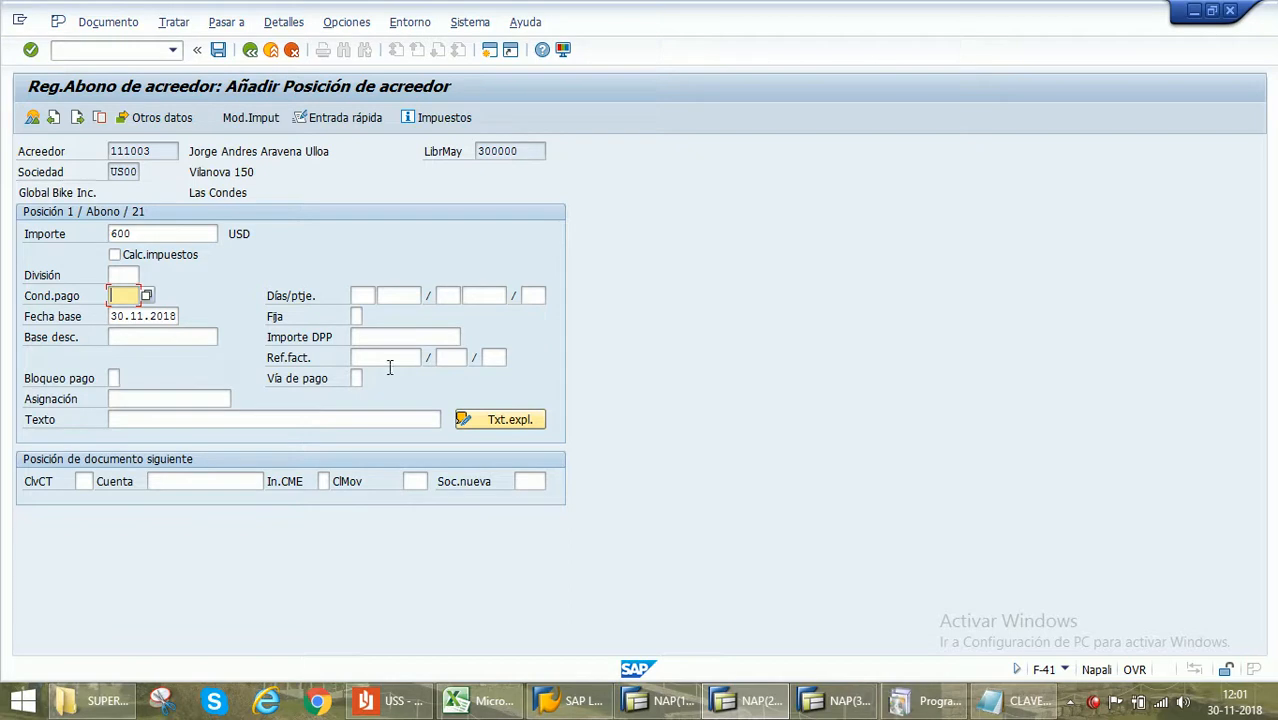
click(130, 398)
key(ctrl+v)
drag(176, 402, 4, 226)
text(pago)
key(BackSpace)
key(BackSpace)
key(BackSpace)
key(BackSpace)
key(BackSpace)
text(6)
click(219, 420)
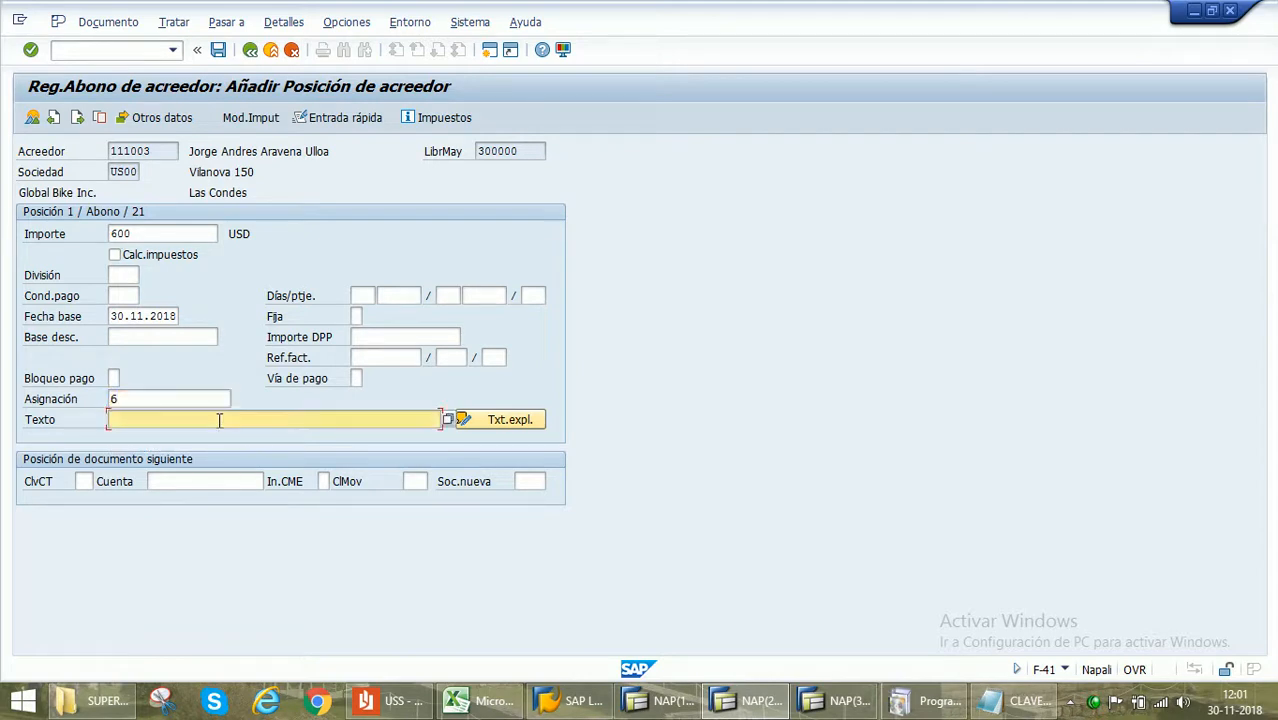
text(pago factura 6)
Look up the general ledger posting keys on the "Clave de contabilización" slide and return to the vendor item in SAP
click(85, 481)
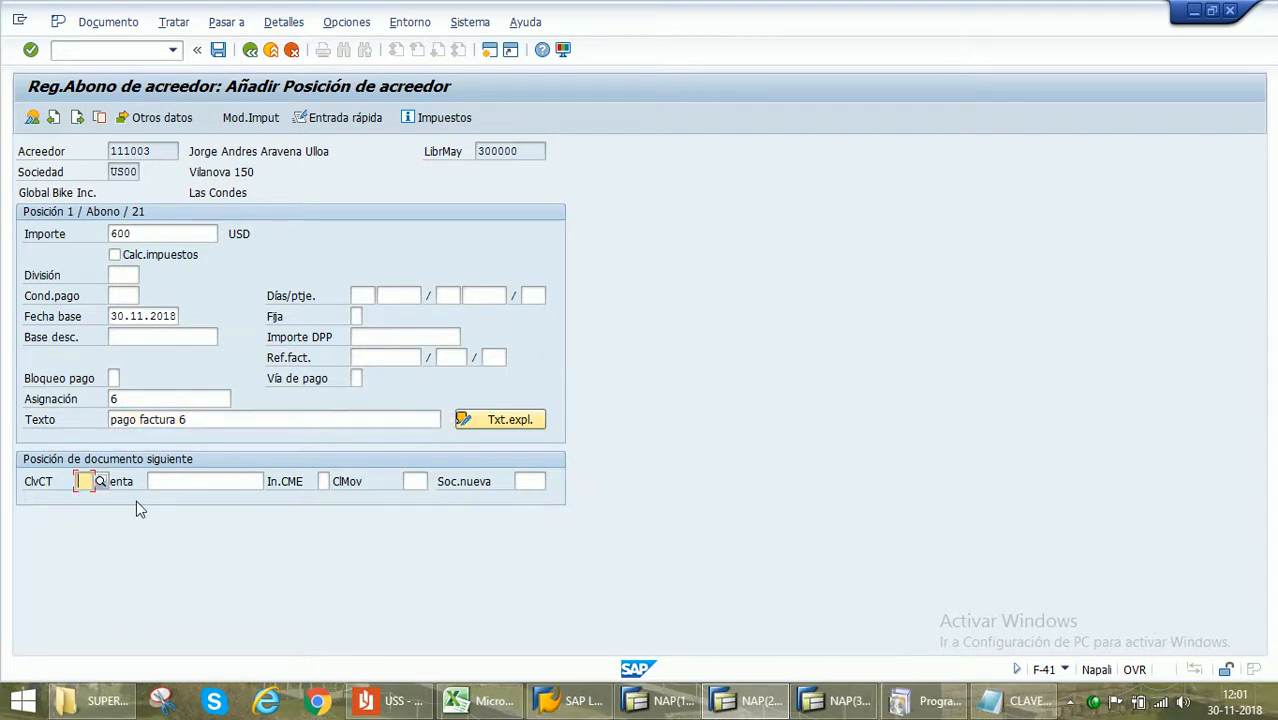
mouse_move(389, 706)
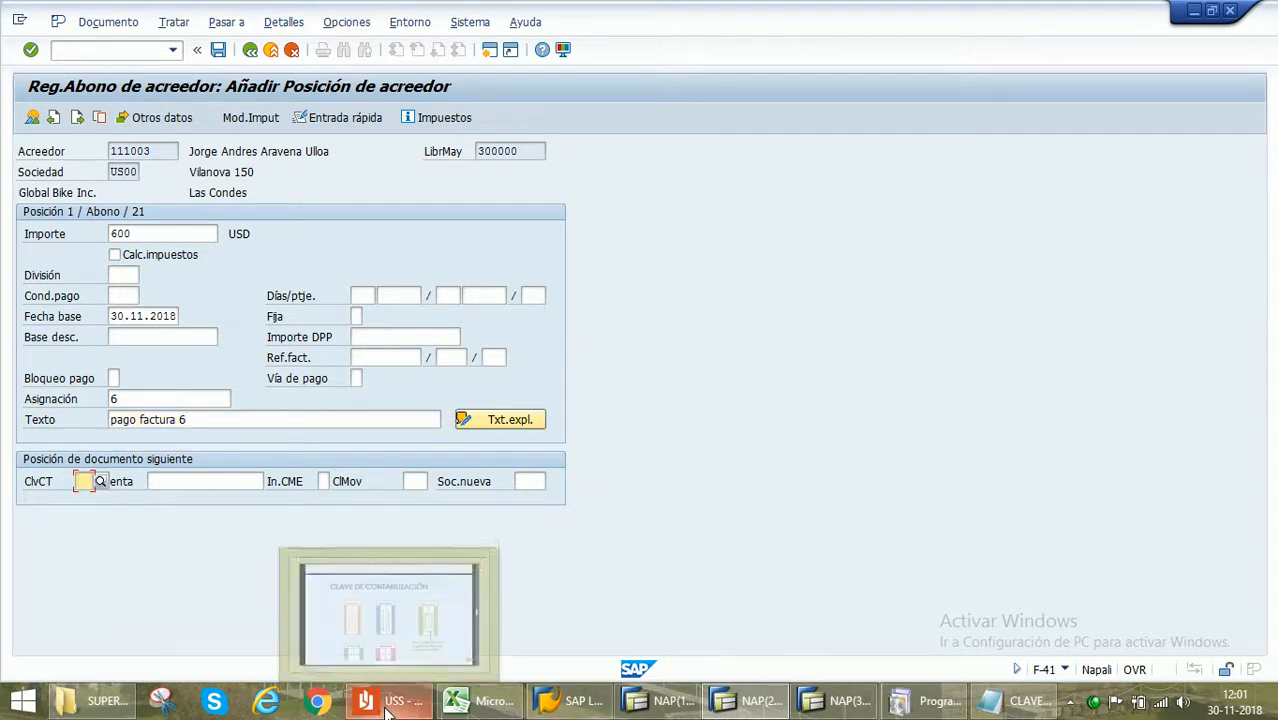
click(389, 707)
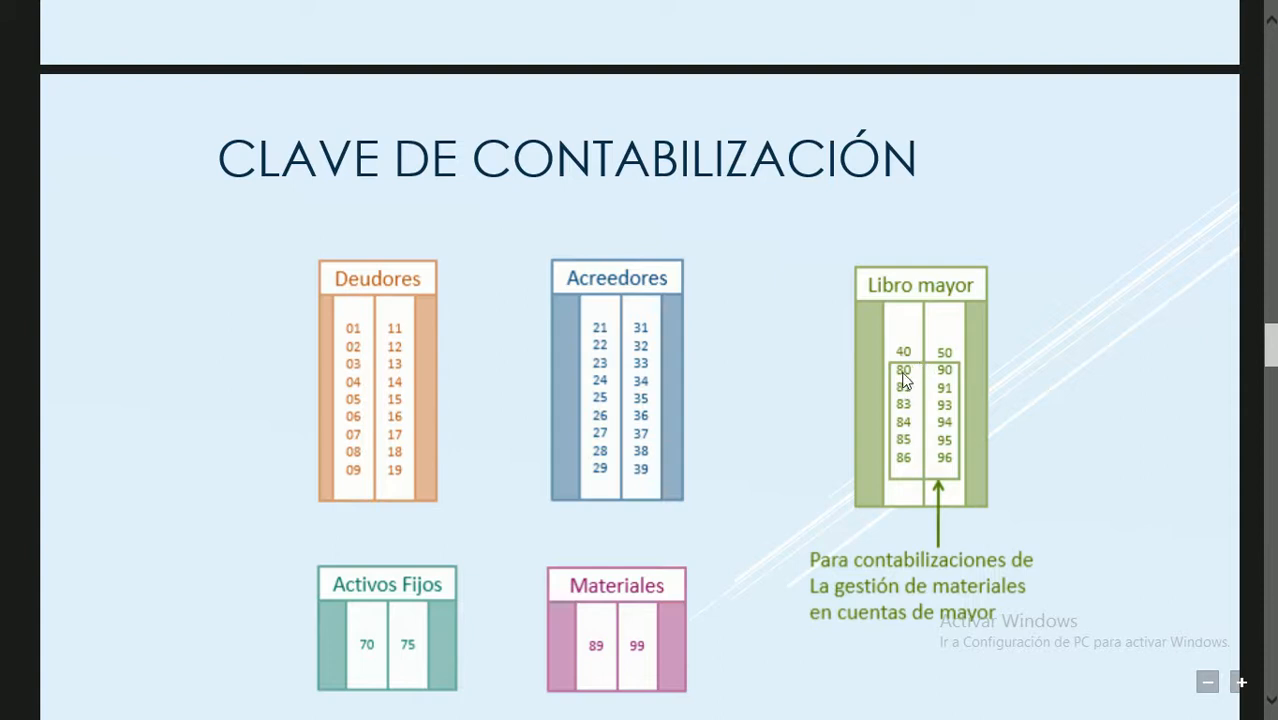
click(2, 3)
click(186, 483)
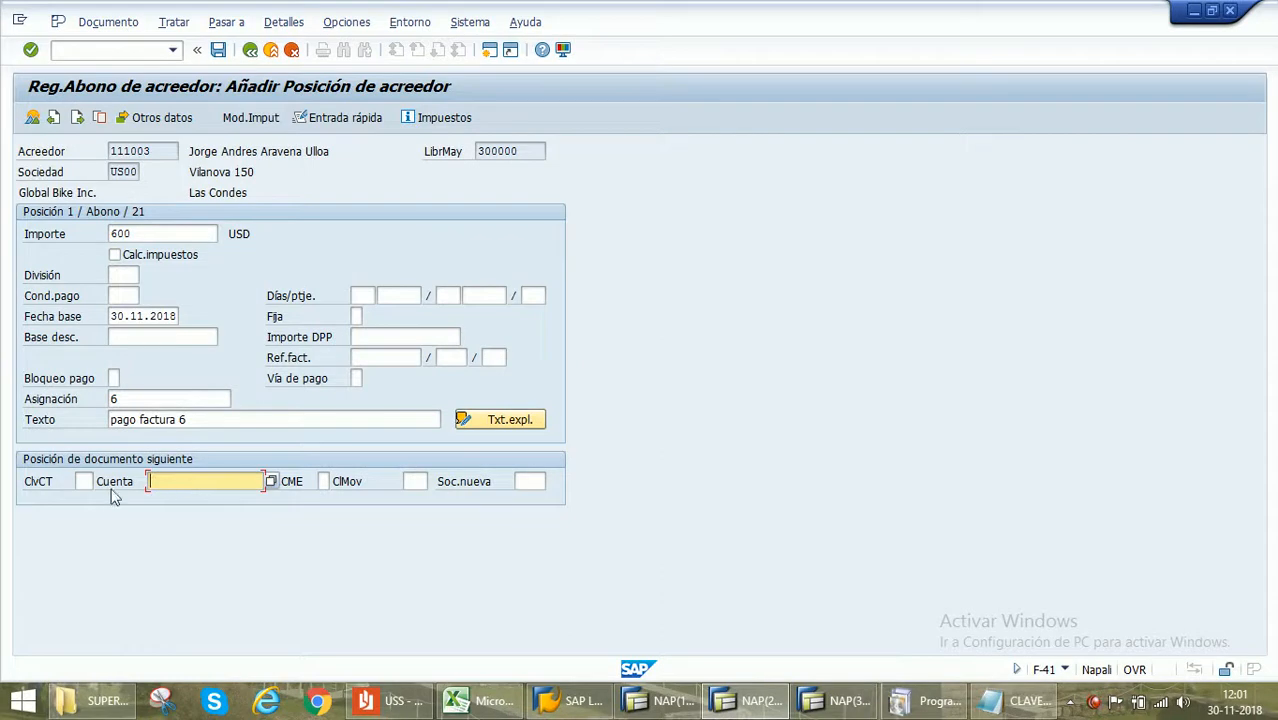
click(87, 482)
text(40)
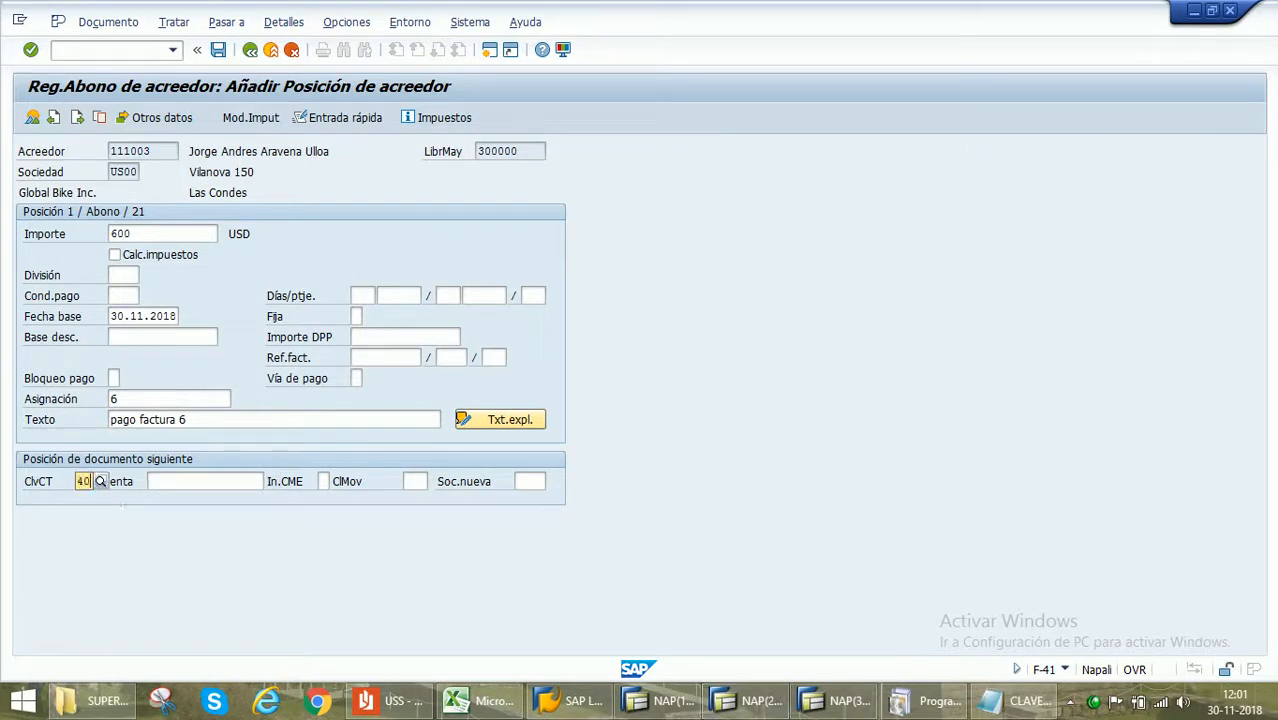
click(178, 482)
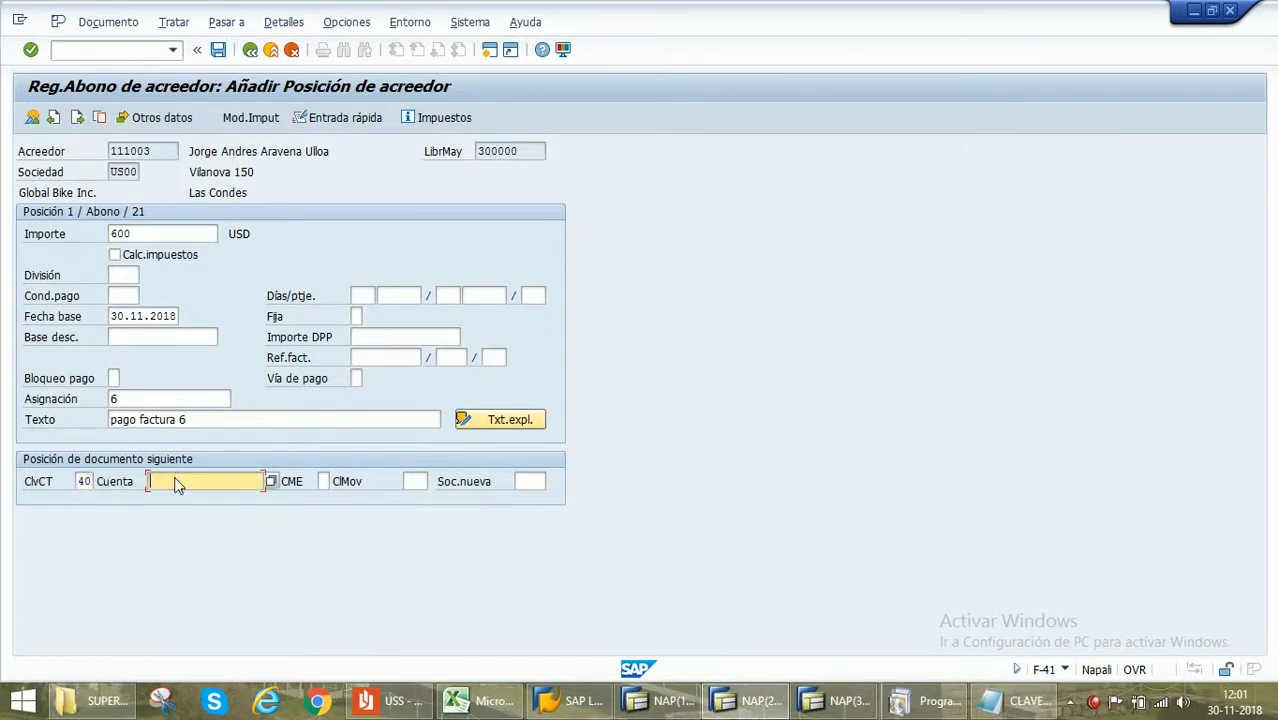
Set the posting key of the next document item to 50
click(85, 481)
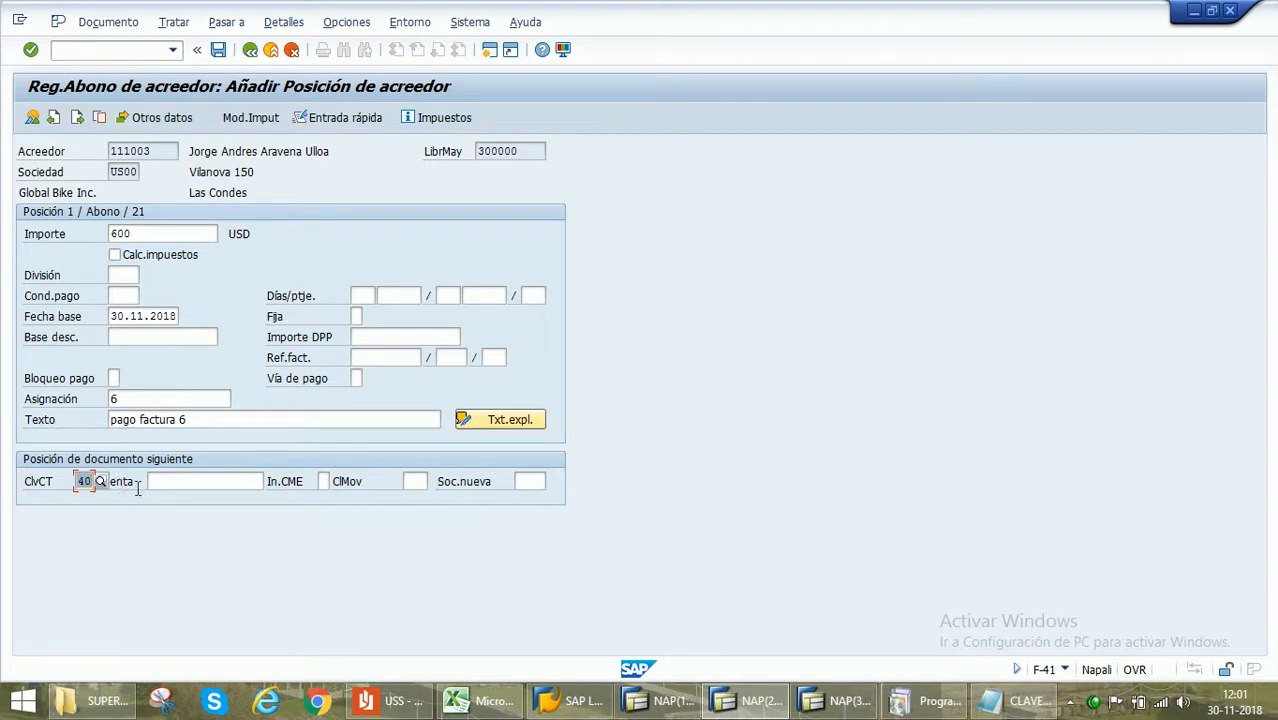
text(50)
key(Return)
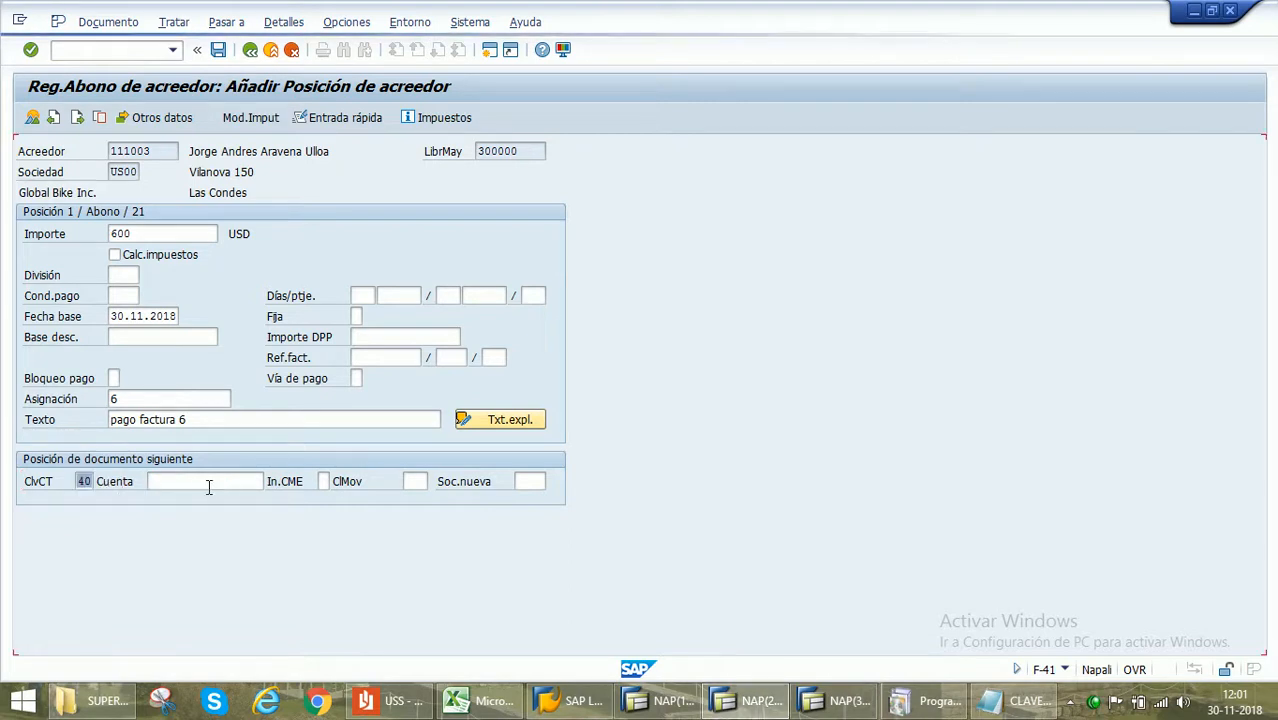
Search the general ledger accounts by the description "bank*", choose Bank_USS050 as the next item's account and open that item
click(203, 482)
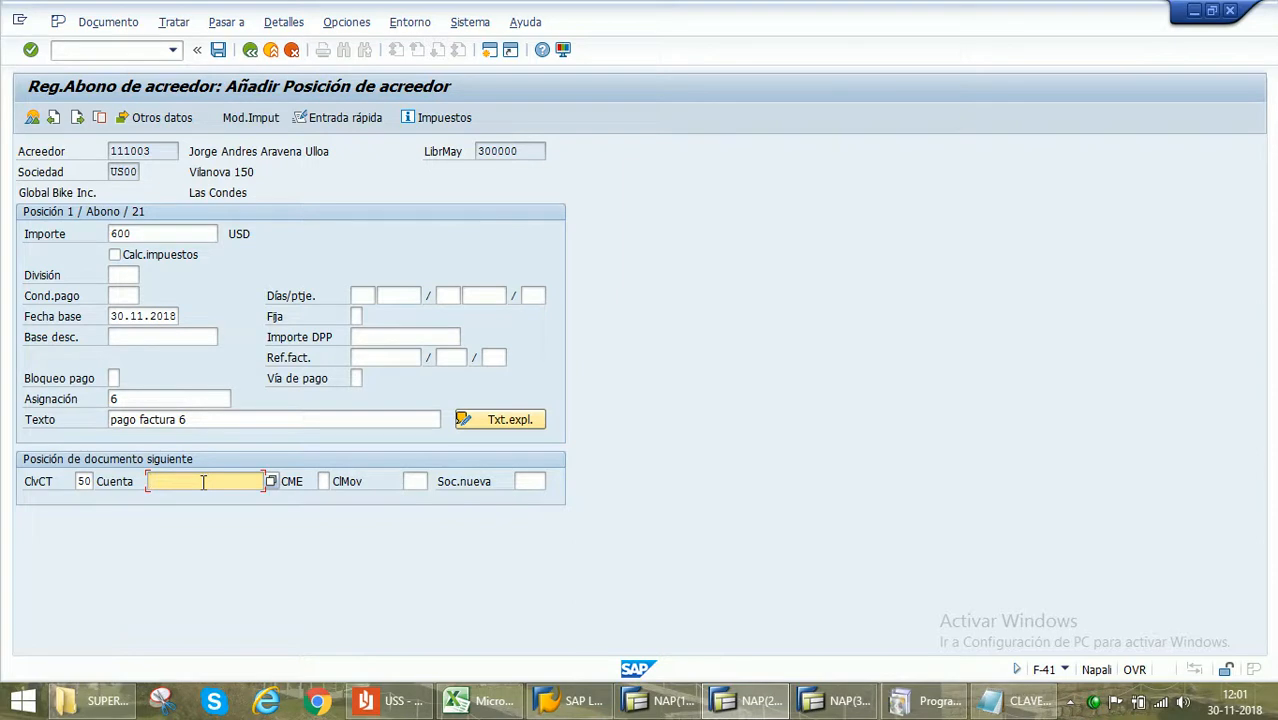
text(1)
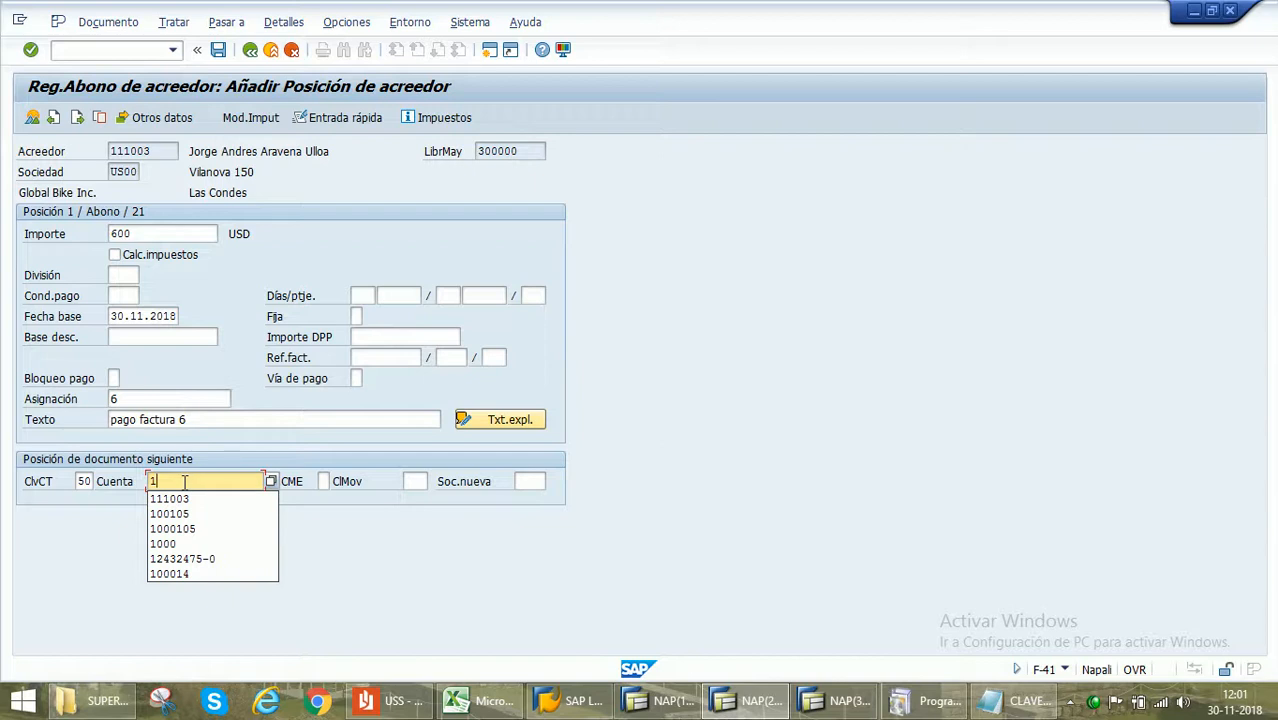
drag(186, 482, 24, 499)
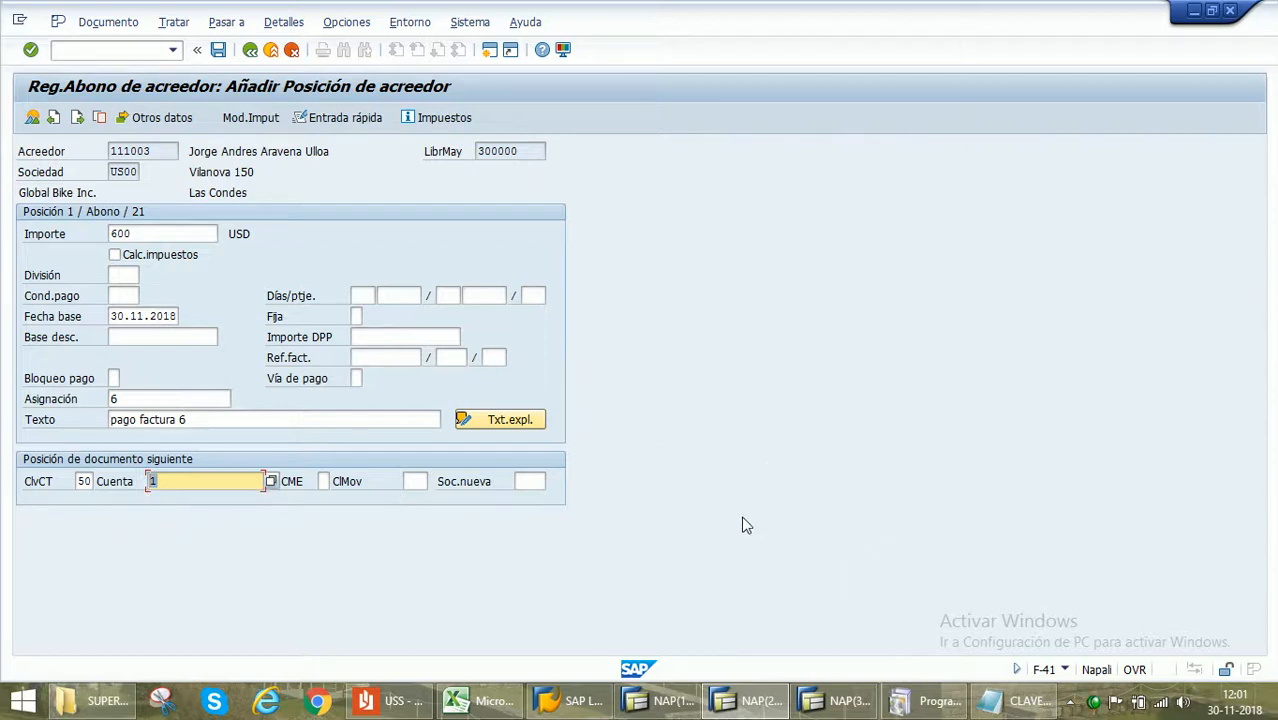
key(BackSpace)
click(270, 481)
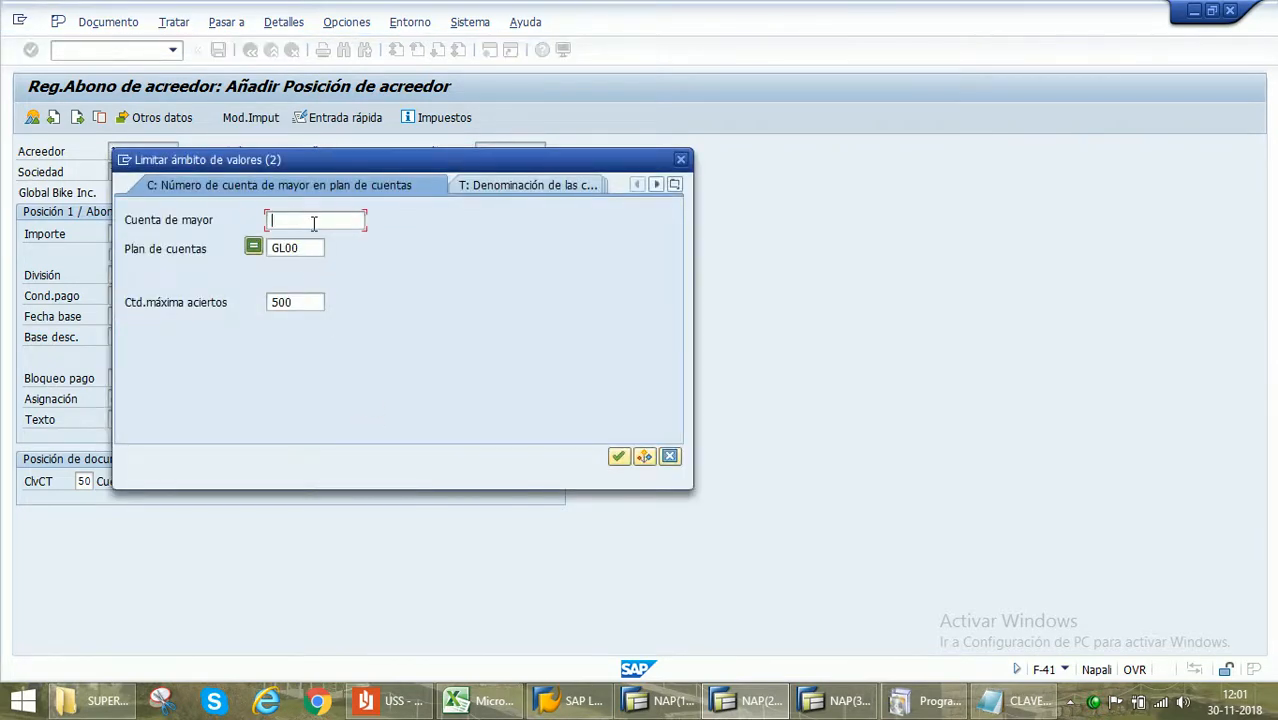
click(576, 184)
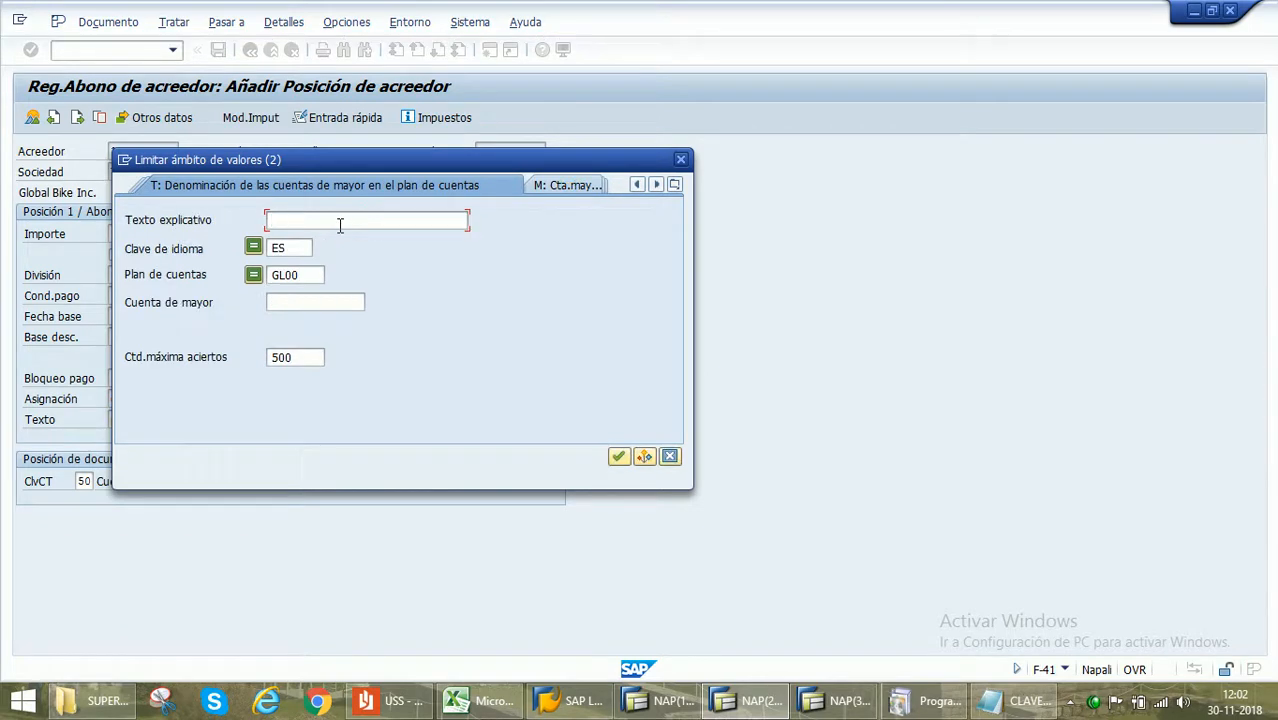
text(bank*)
key(Return)
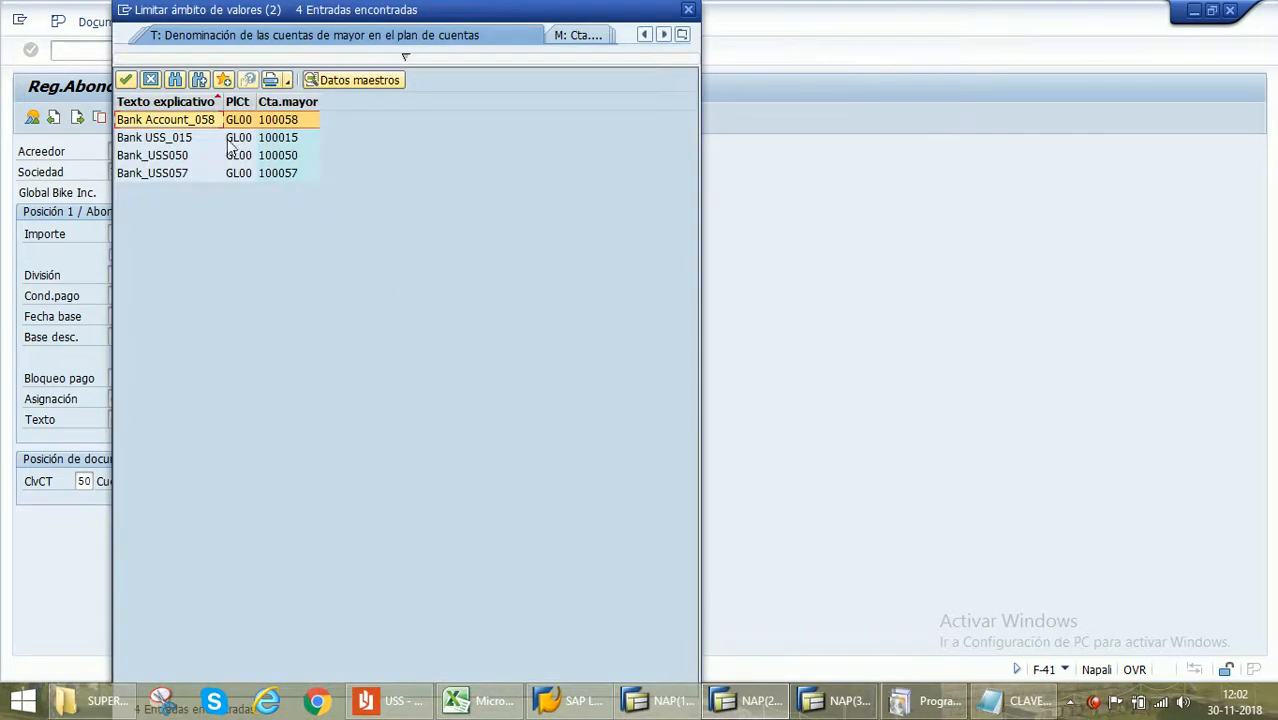
click(175, 155)
click(175, 155)
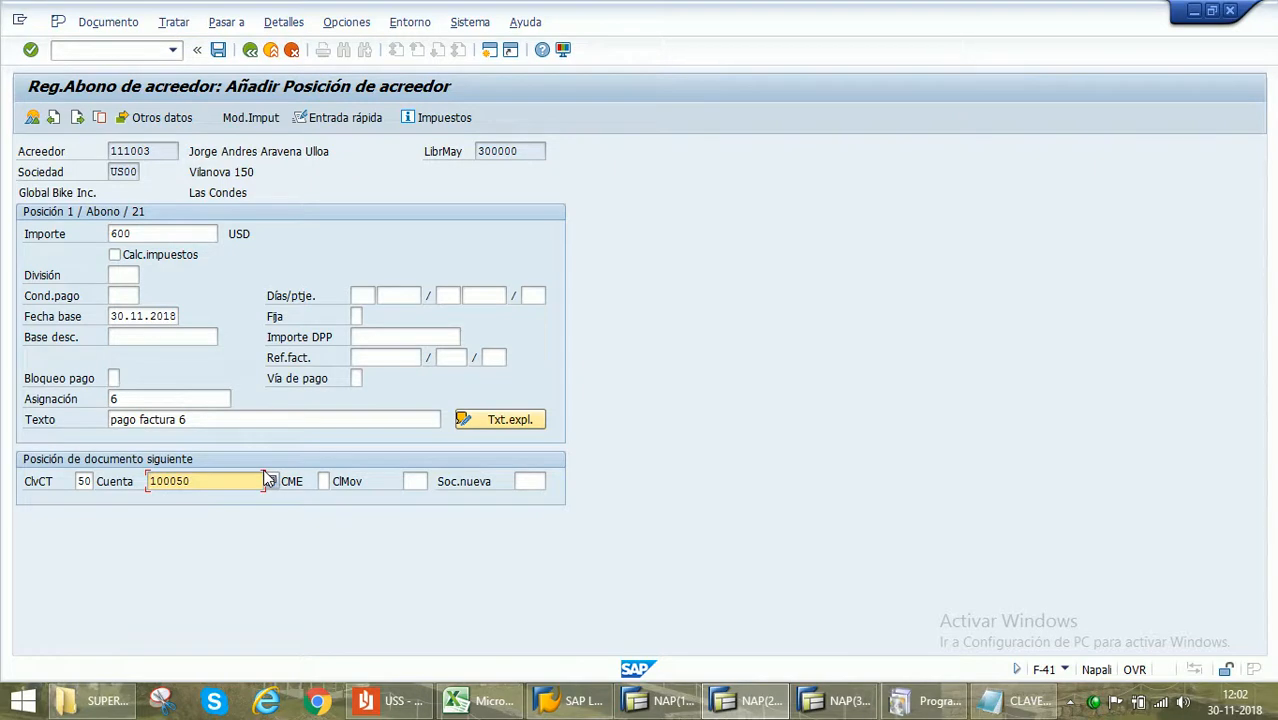
key(Return)
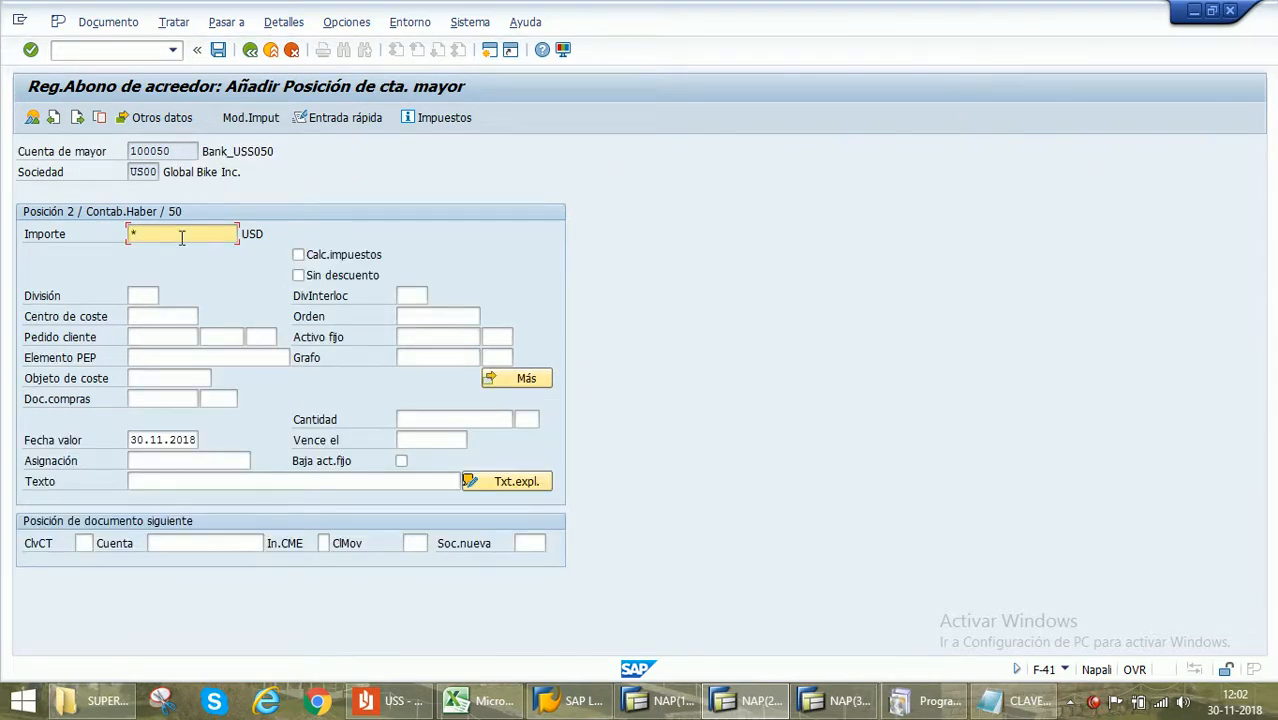
Set the bank item's amount to 600 USD and post the document
click(181, 236)
text(600)
key(Return)
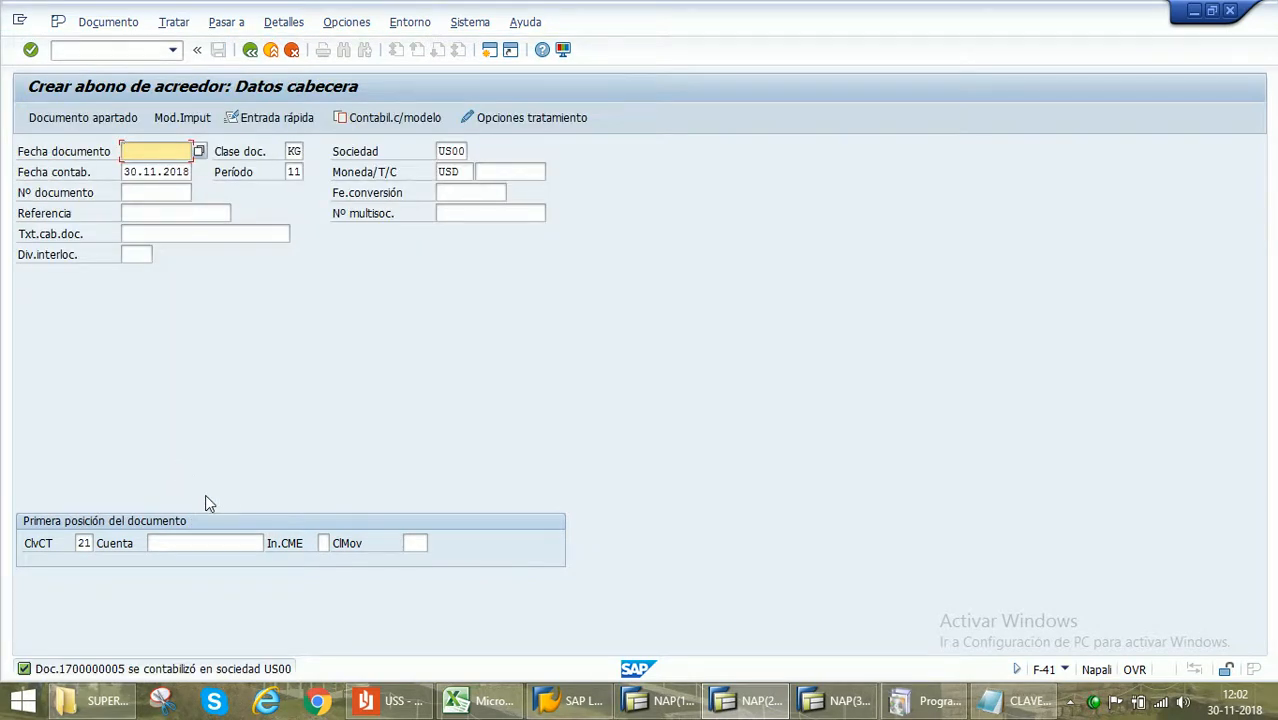
View the details of the posting message and close them
click(93, 671)
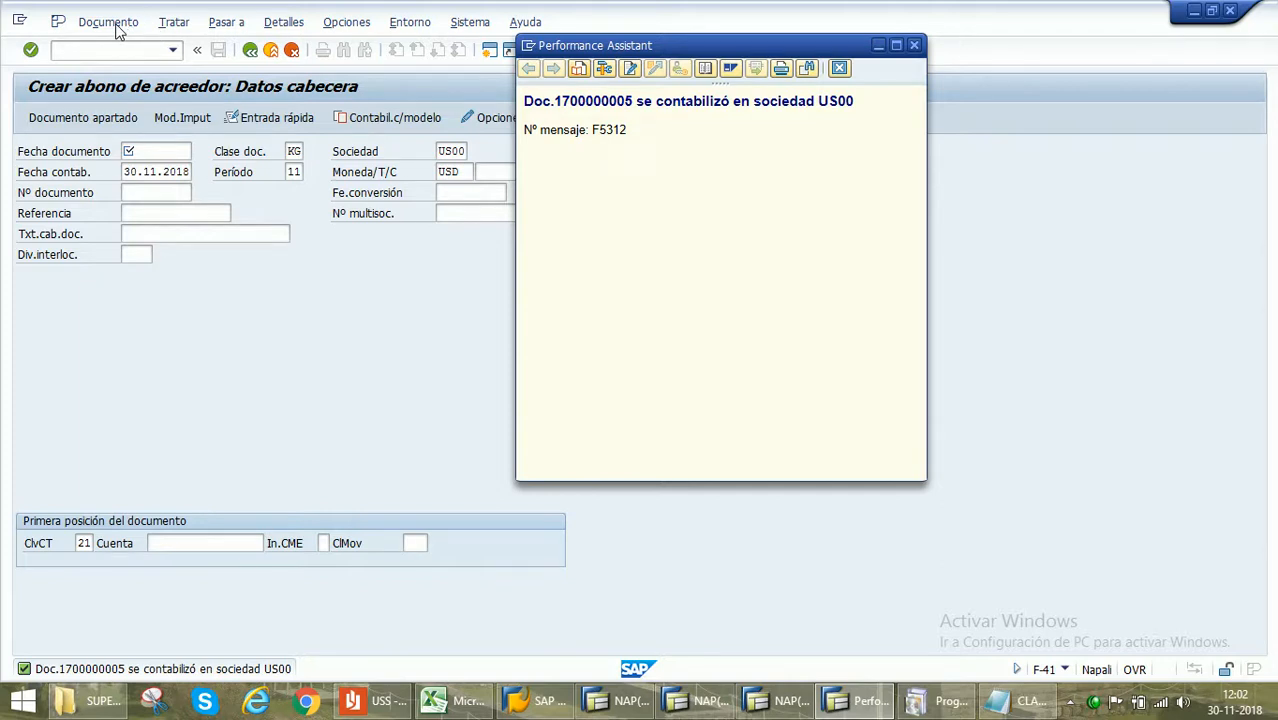
right_click(1092, 702)
click(367, 352)
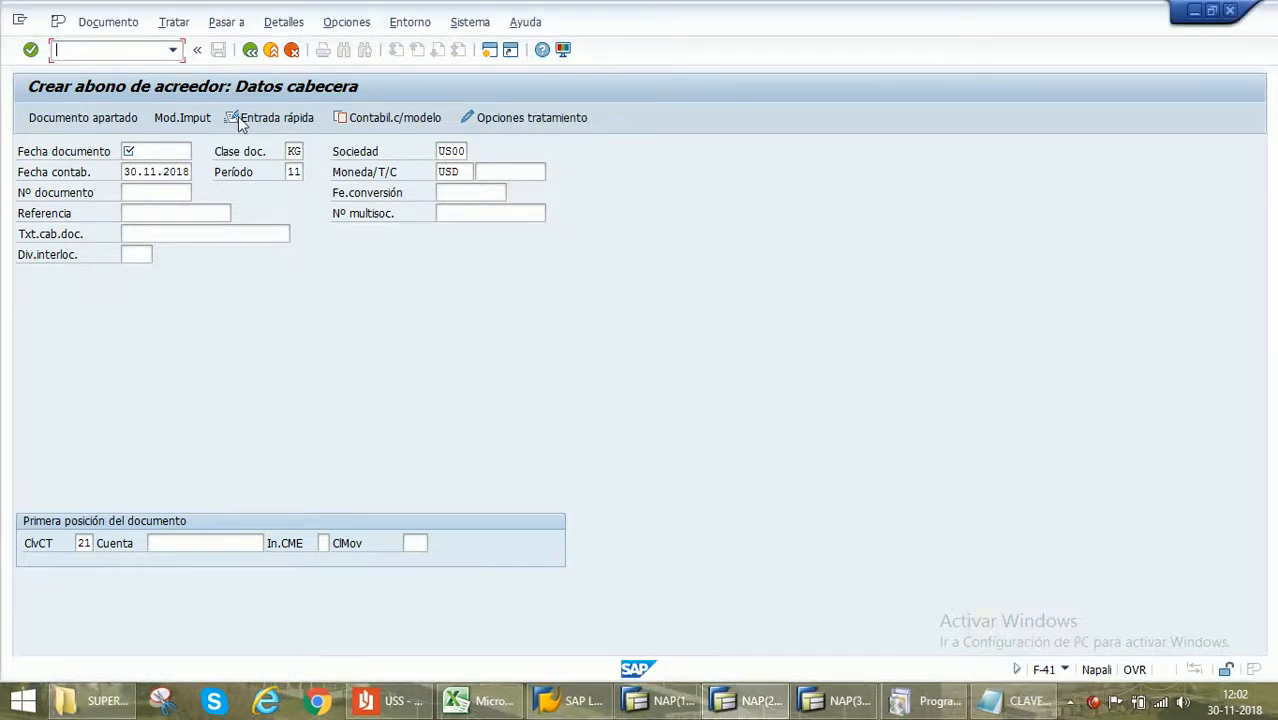
Display the document just posted, check its two items and exit F-41 to the SAP menu
click(108, 22)
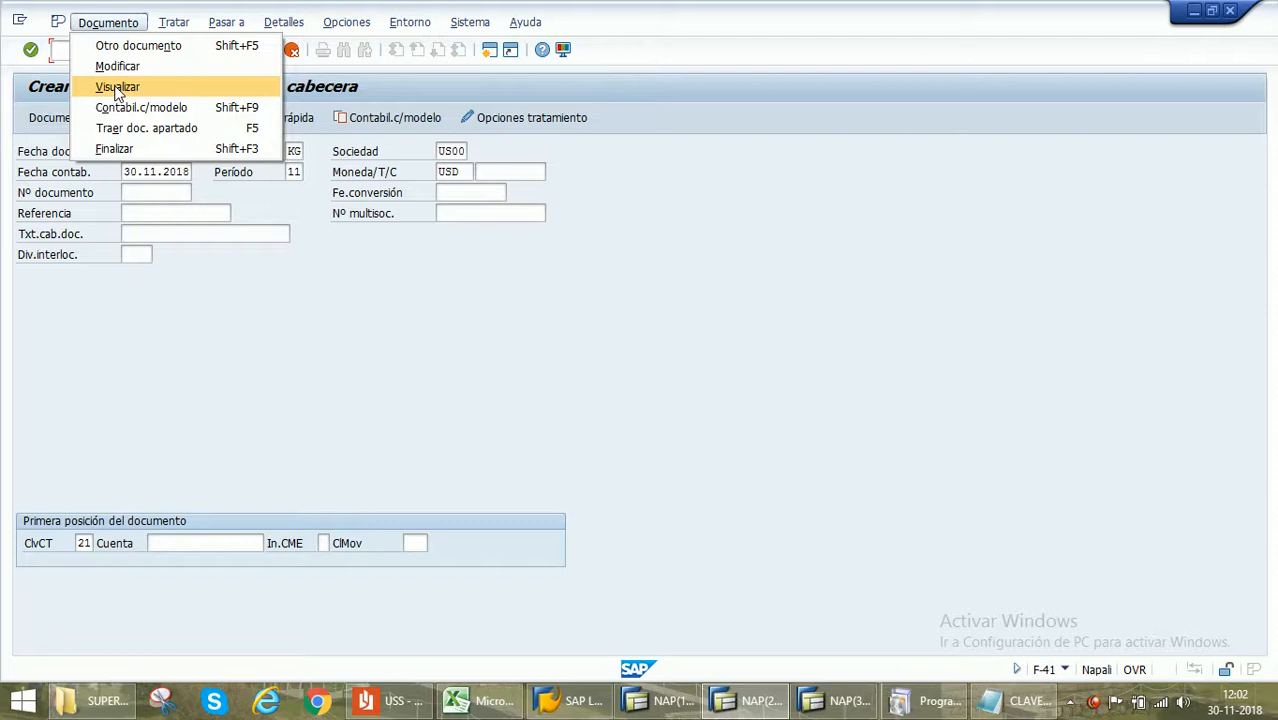
click(117, 88)
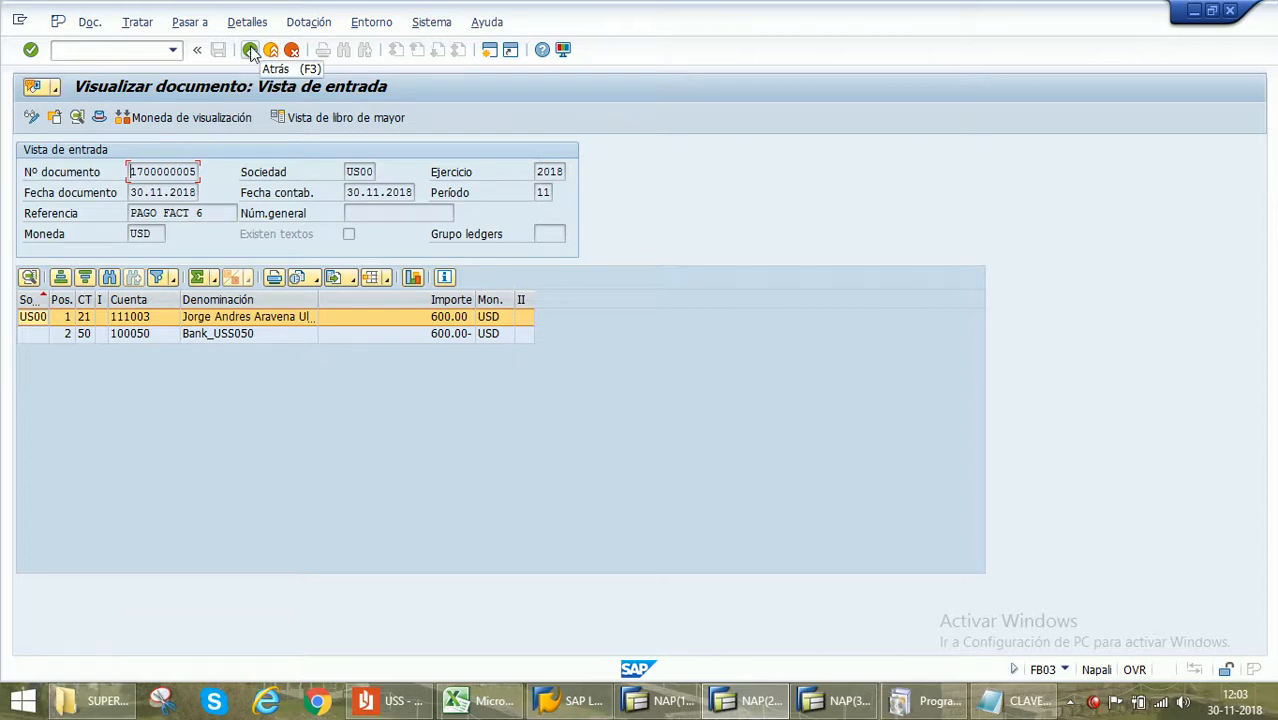
click(250, 50)
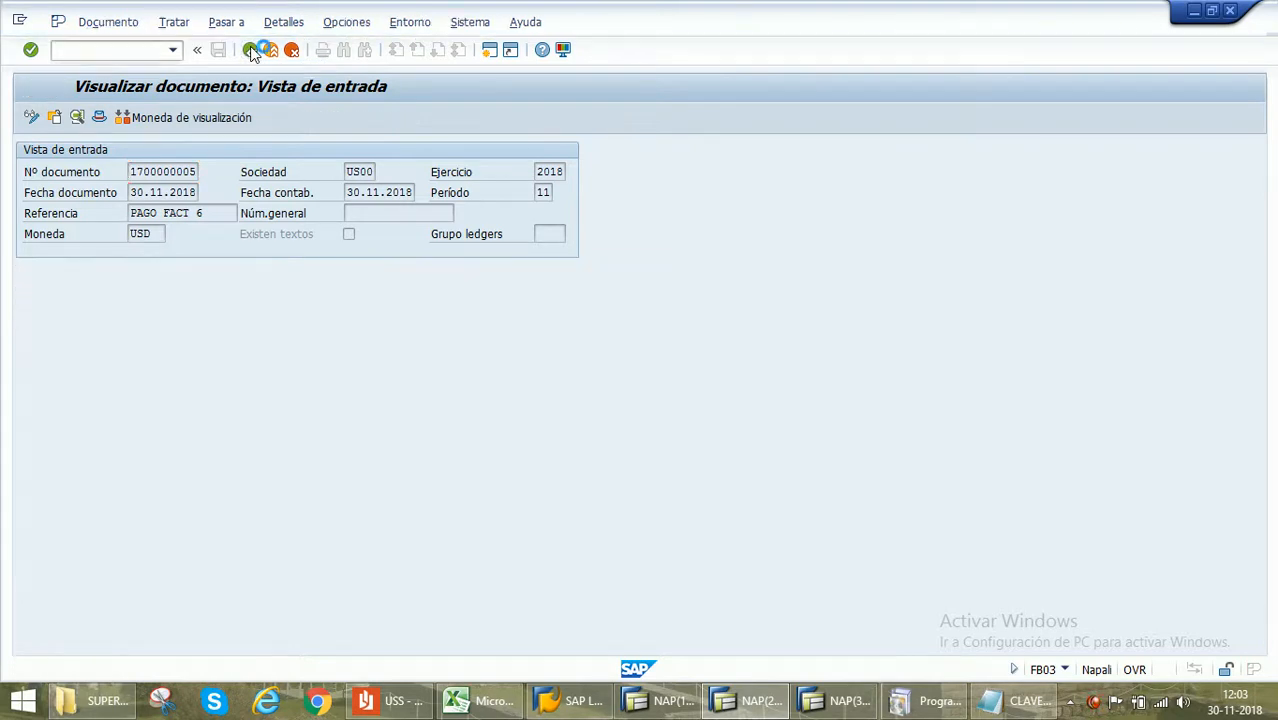
click(250, 50)
click(268, 386)
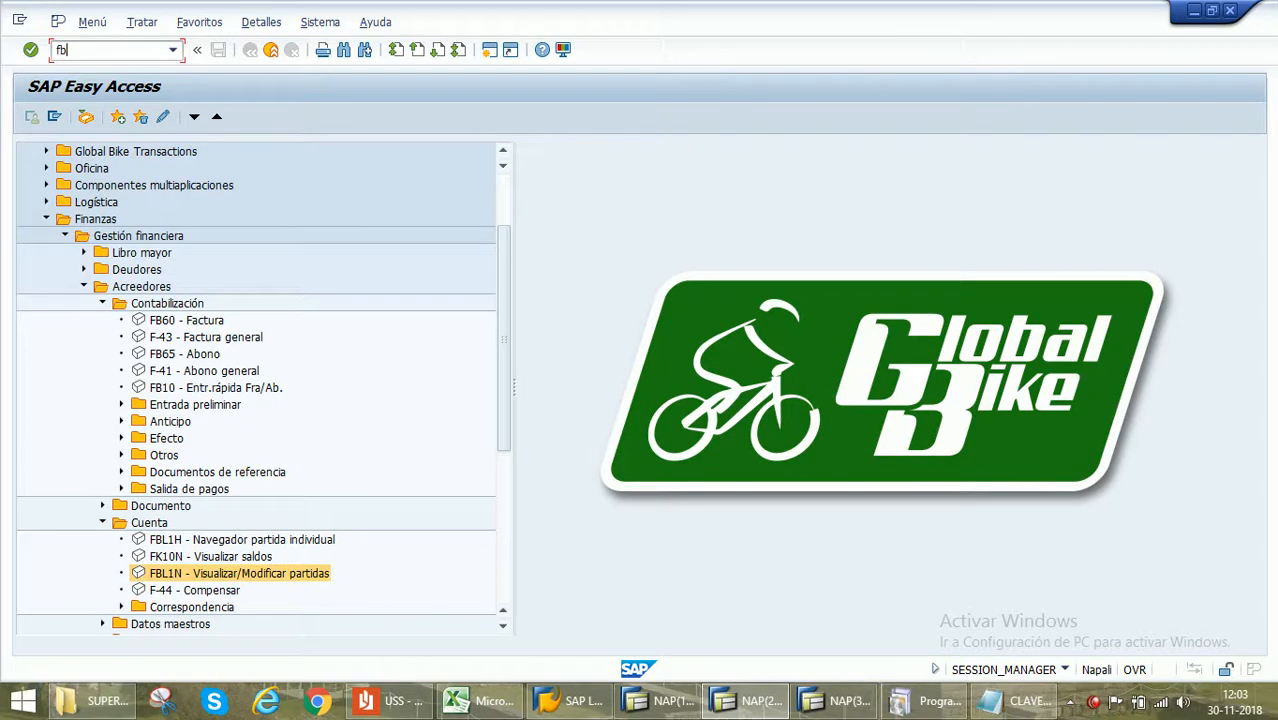
Start FBL1N and list the open items of the paid vendor's account in company US00
key(Return)
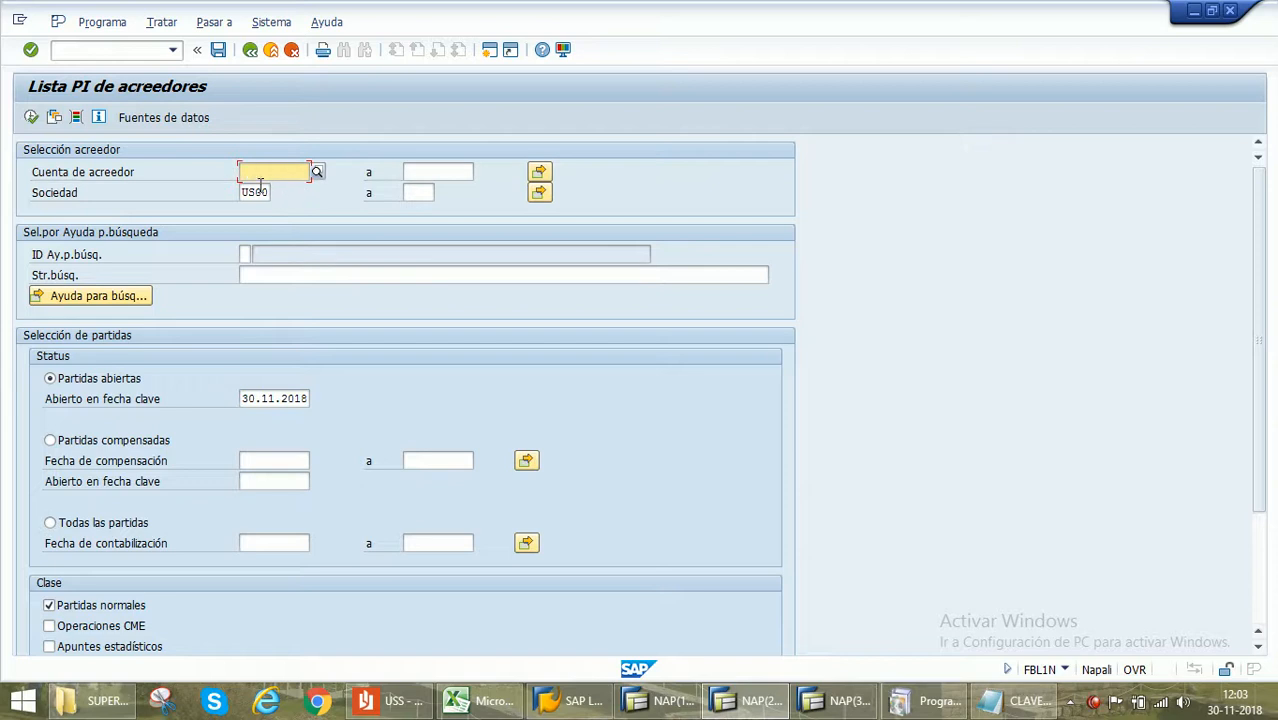
text(111003)
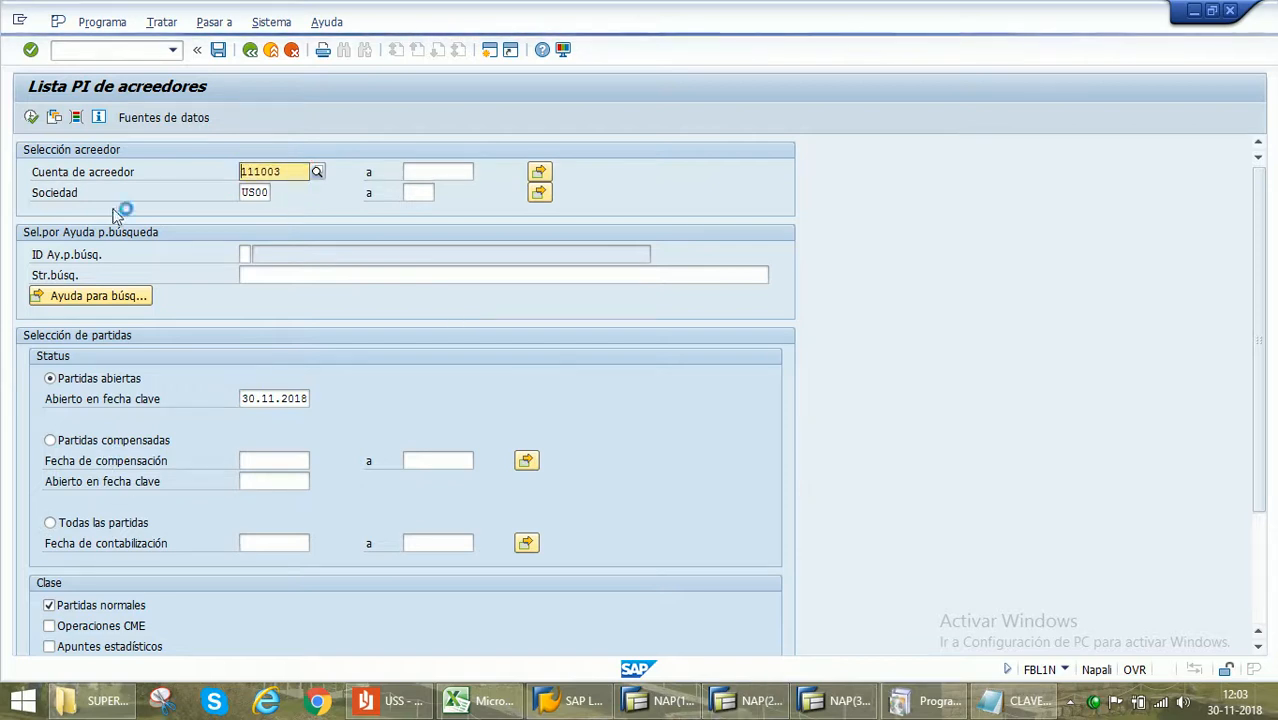
click(31, 117)
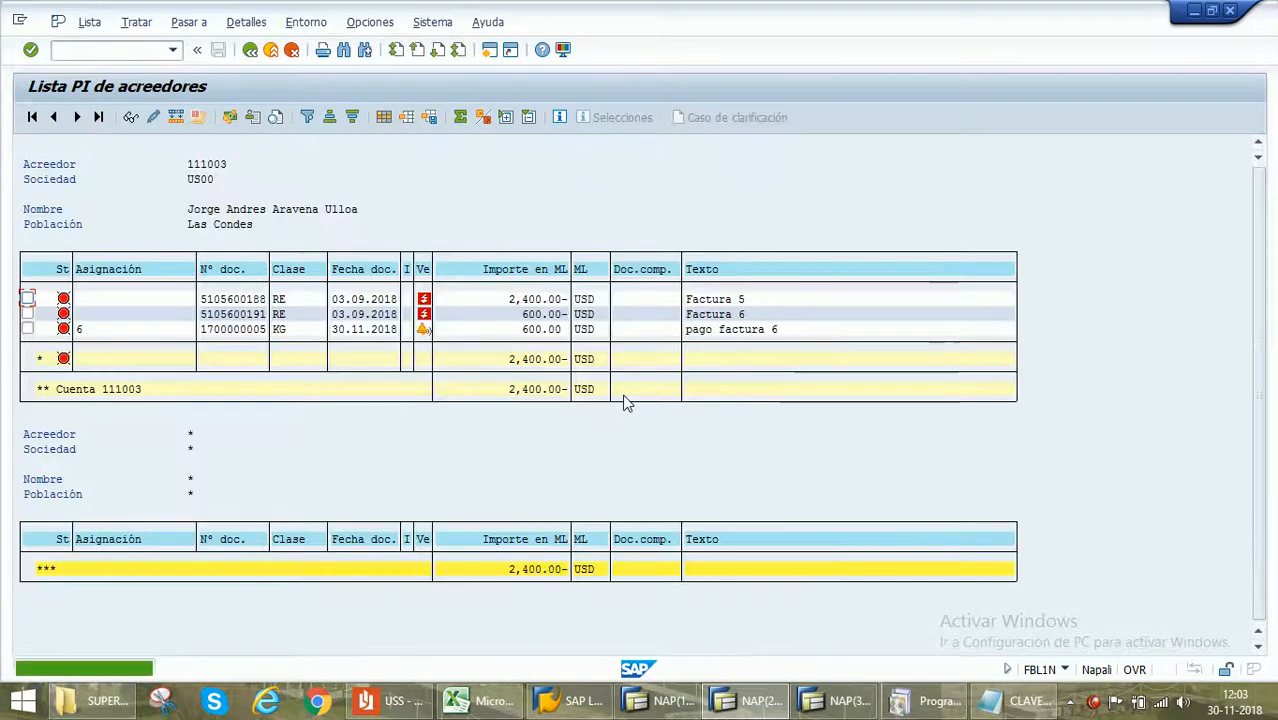
Check the amount and document date of the Factura 6 payment item in the vendor list and return to the SAP menu
click(541, 328)
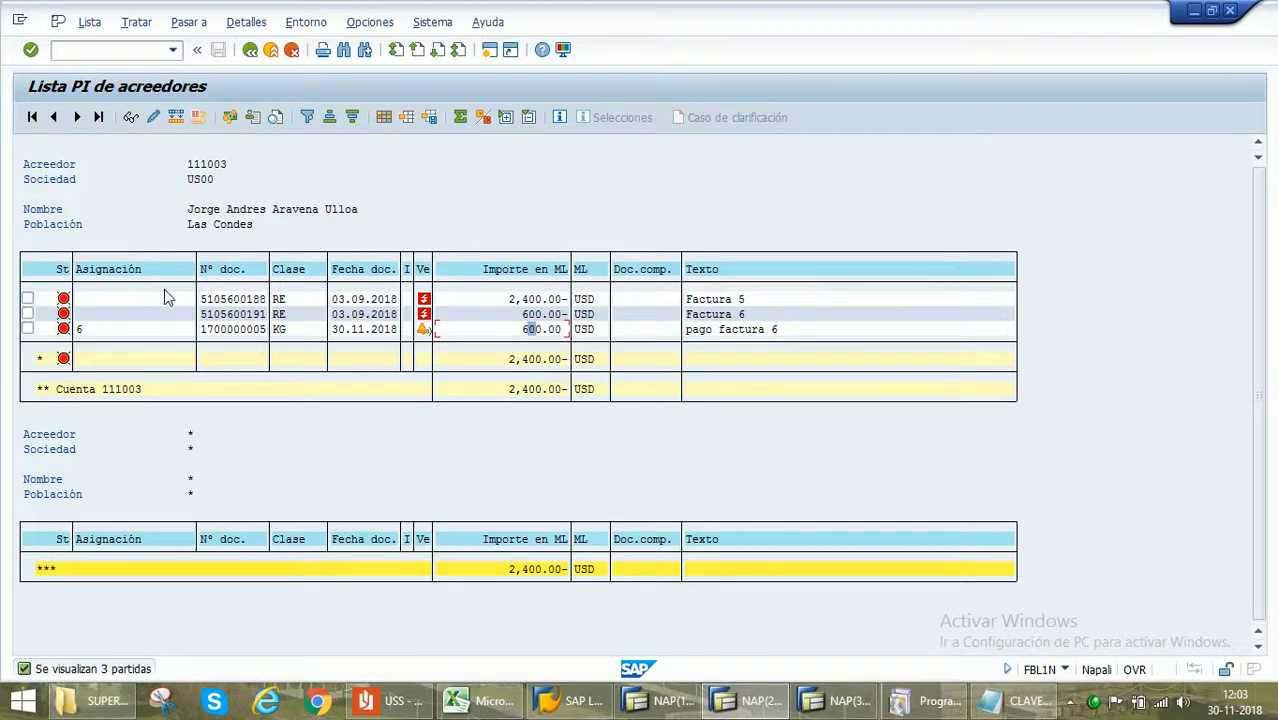
click(370, 329)
click(350, 329)
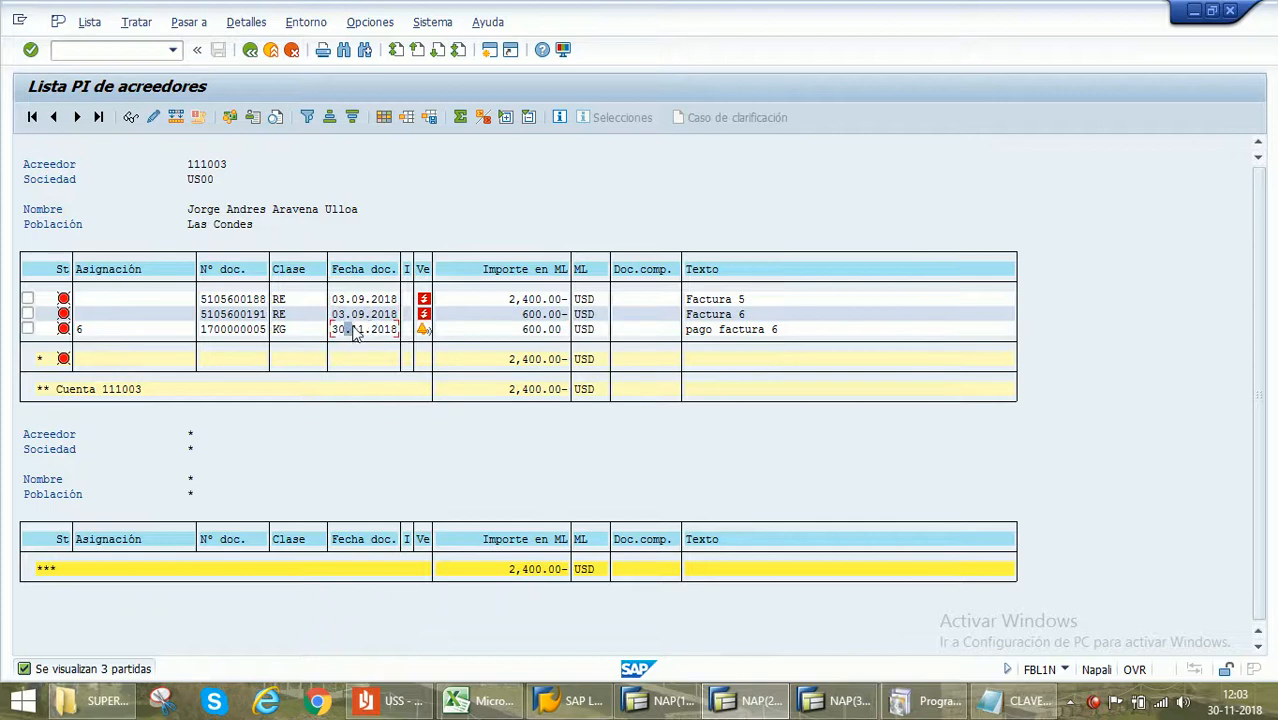
click(250, 50)
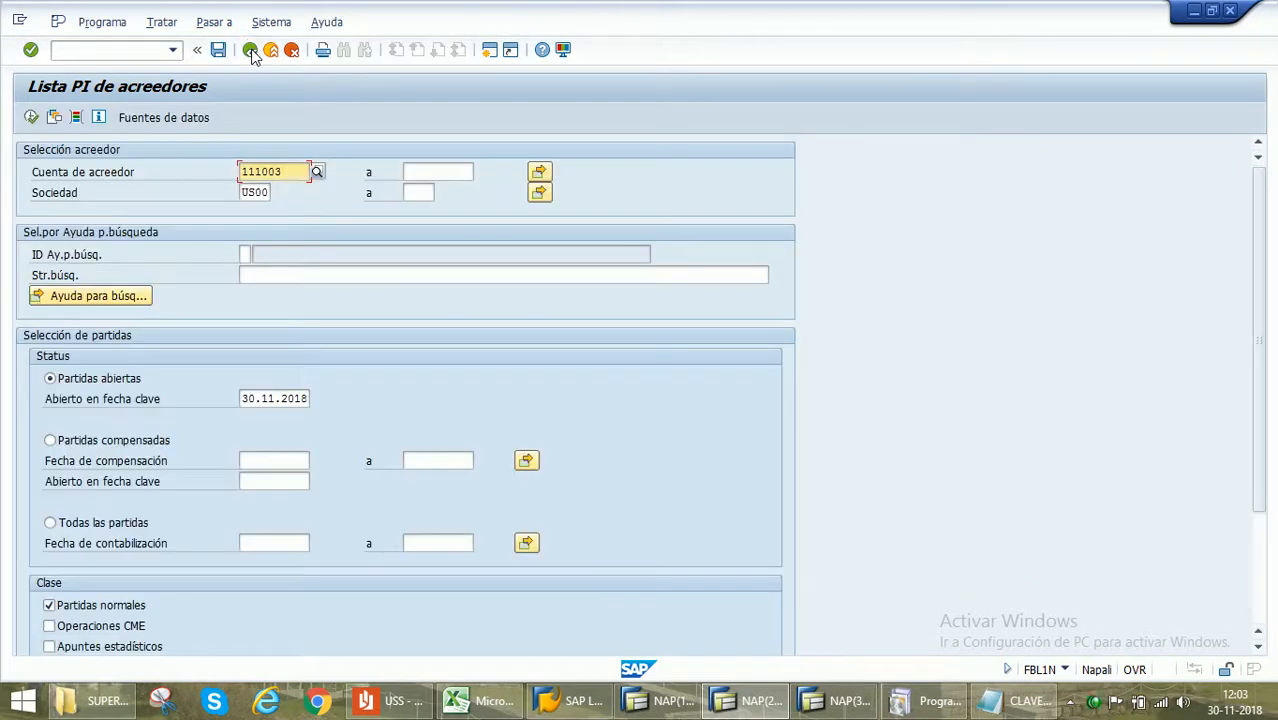
click(250, 50)
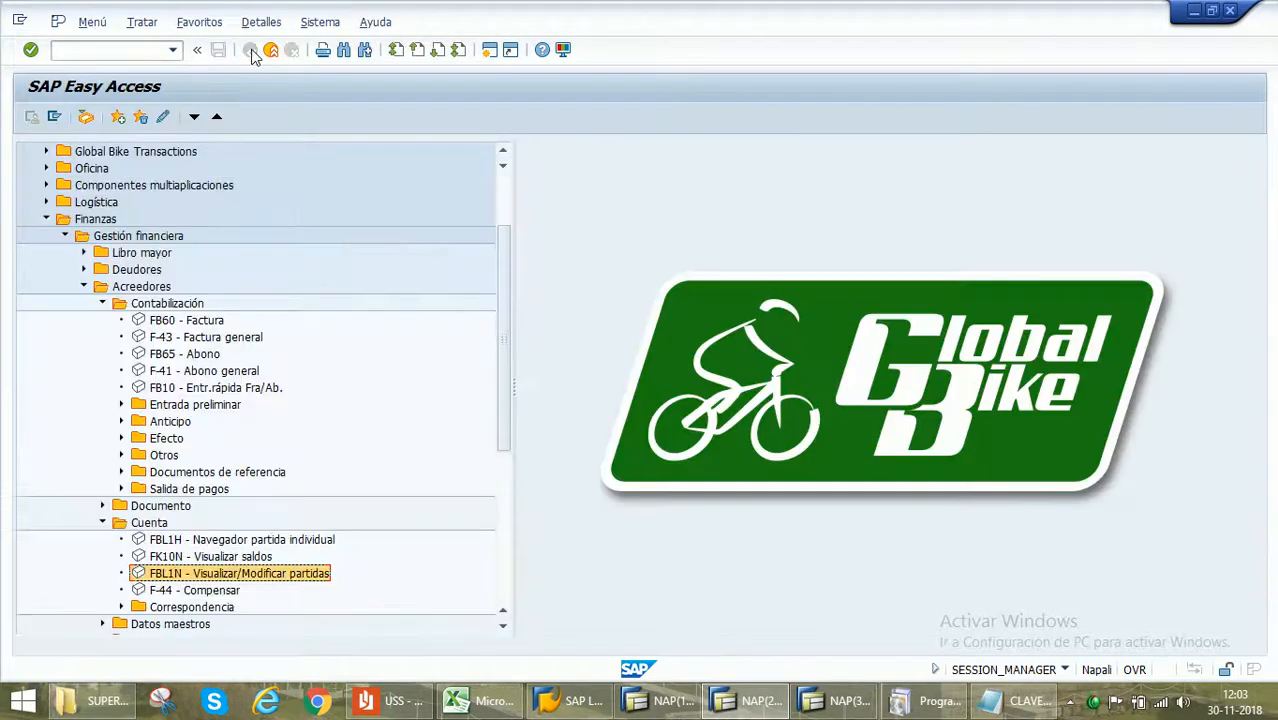
Start F-44 for the paid vendor's account in company US00 and open its open items for processing
click(209, 592)
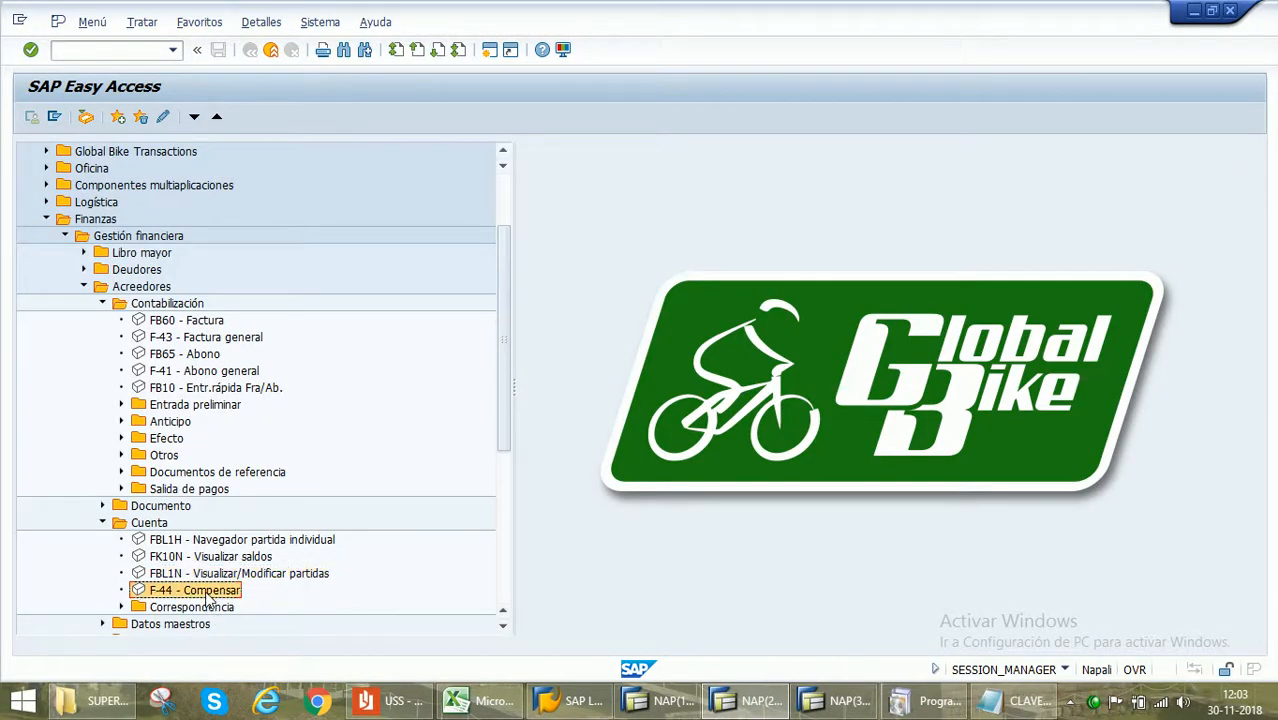
double_click(207, 592)
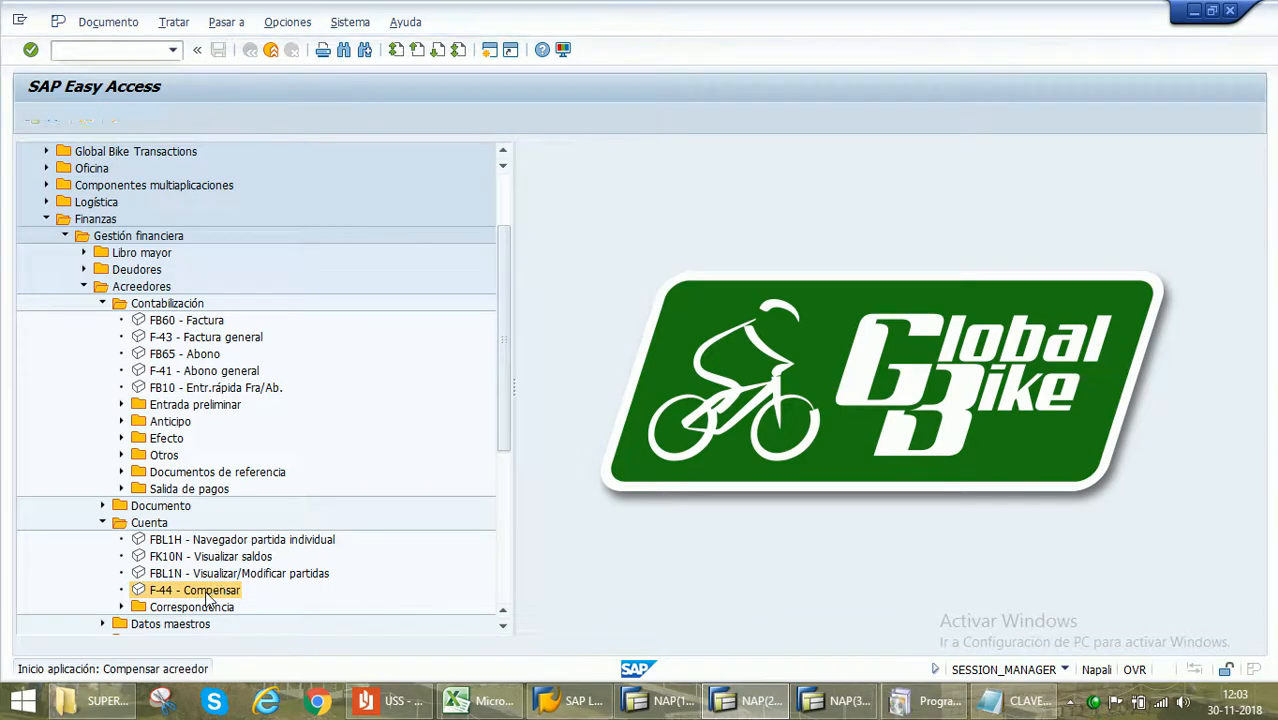
text(111003)
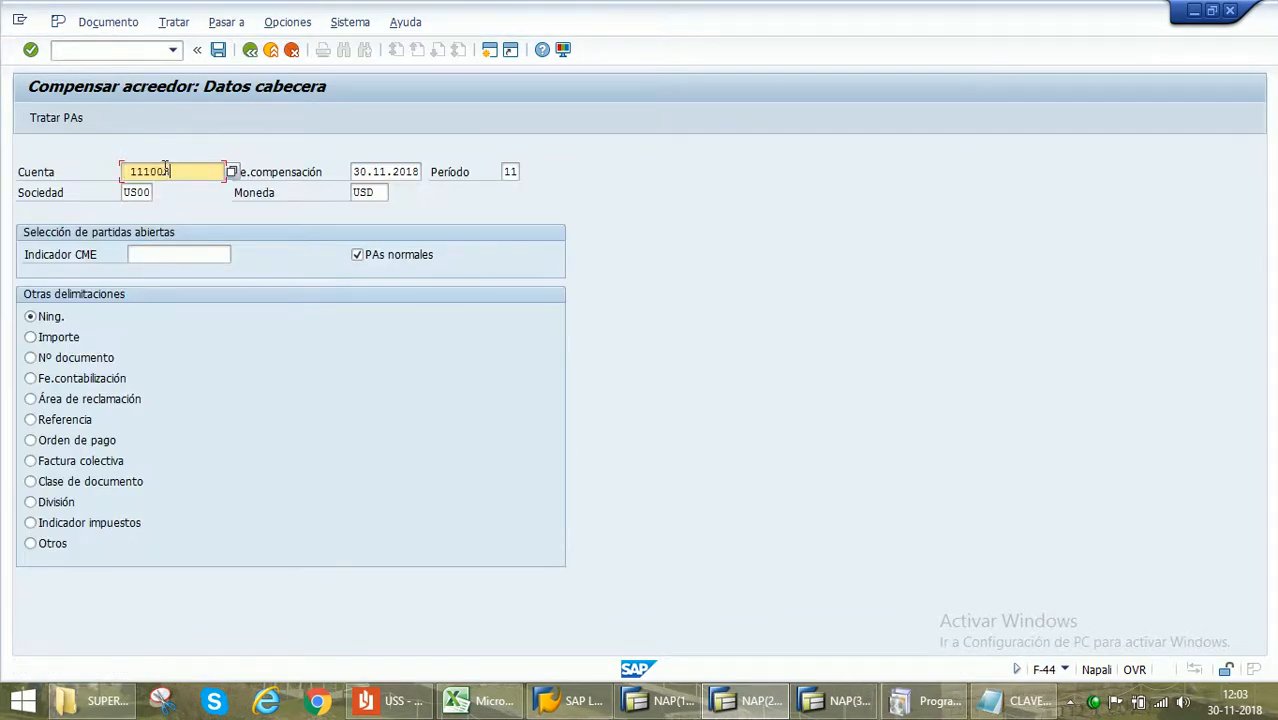
key(Delete)
click(164, 253)
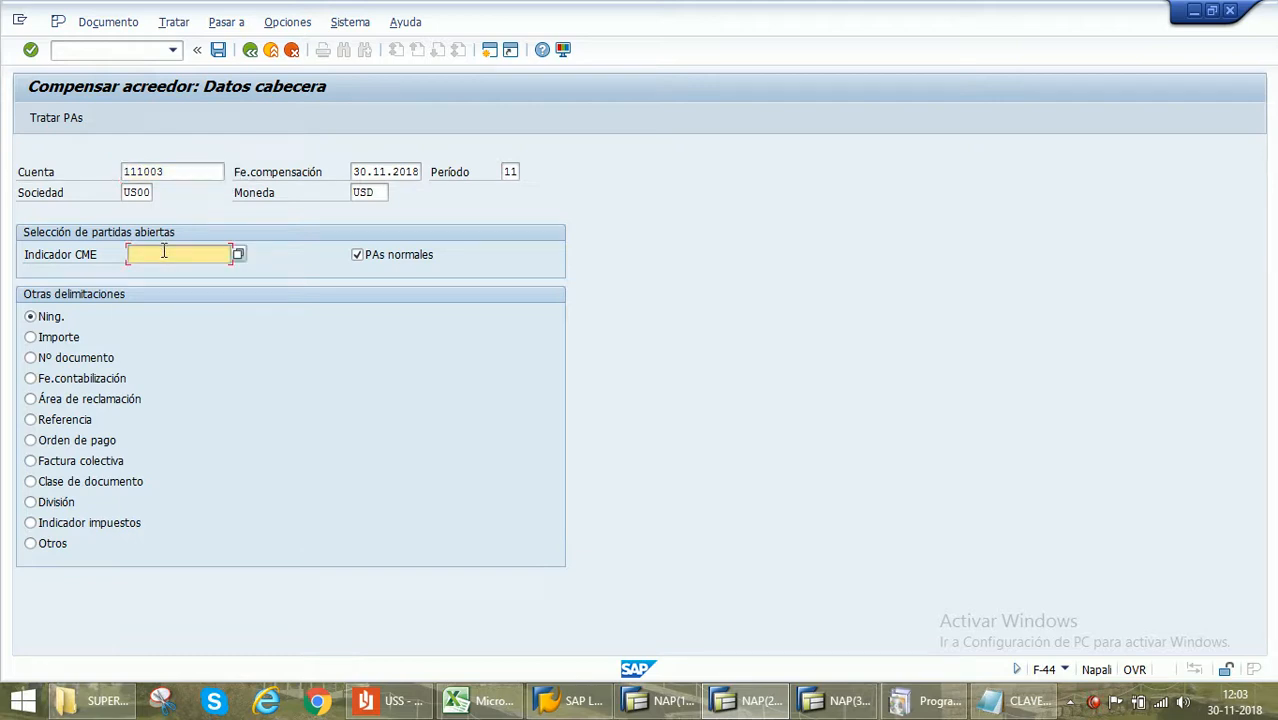
click(56, 119)
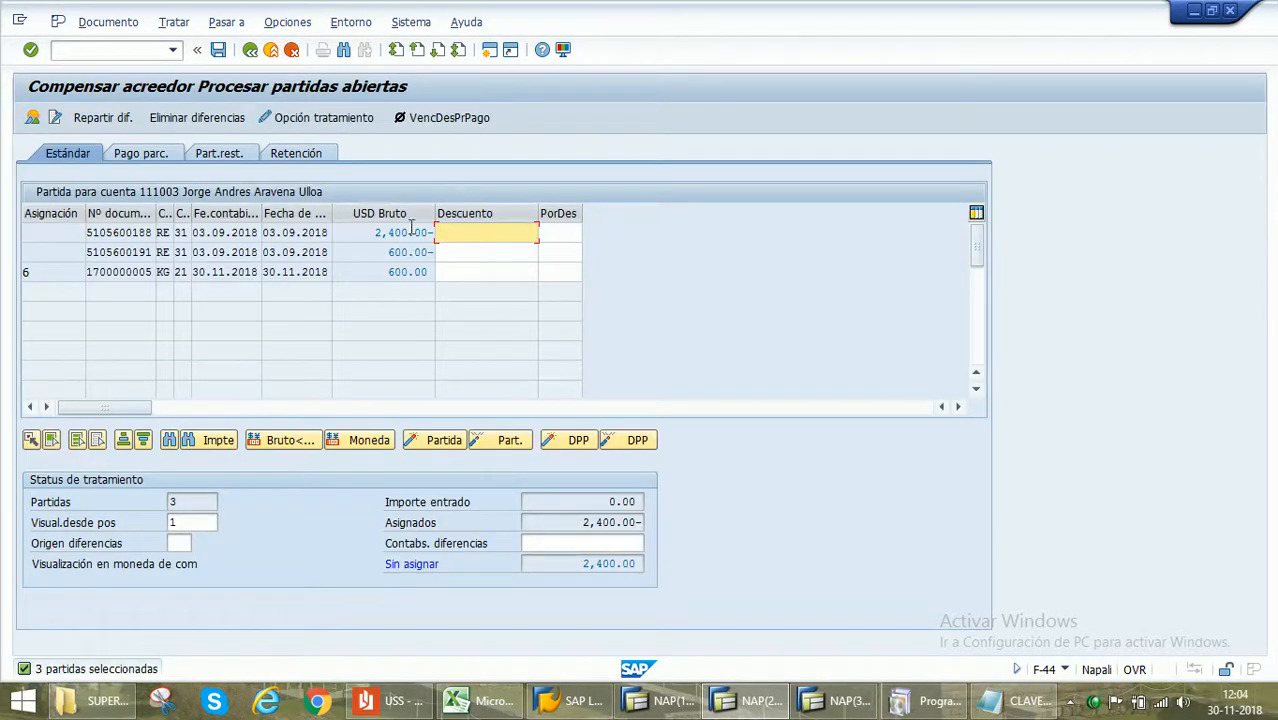
Deactivate all items, assign only the 600 USD invoice and its 600 USD payment, post the clearing and exit F-44
click(80, 450)
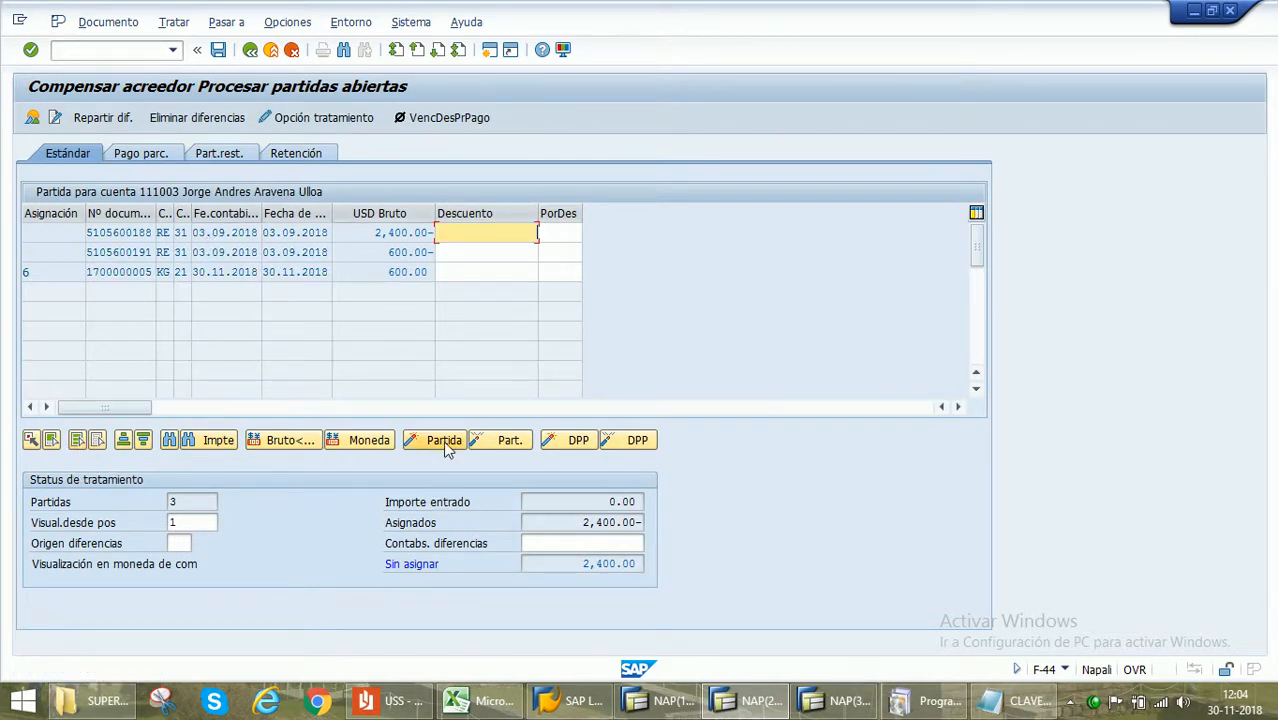
click(498, 441)
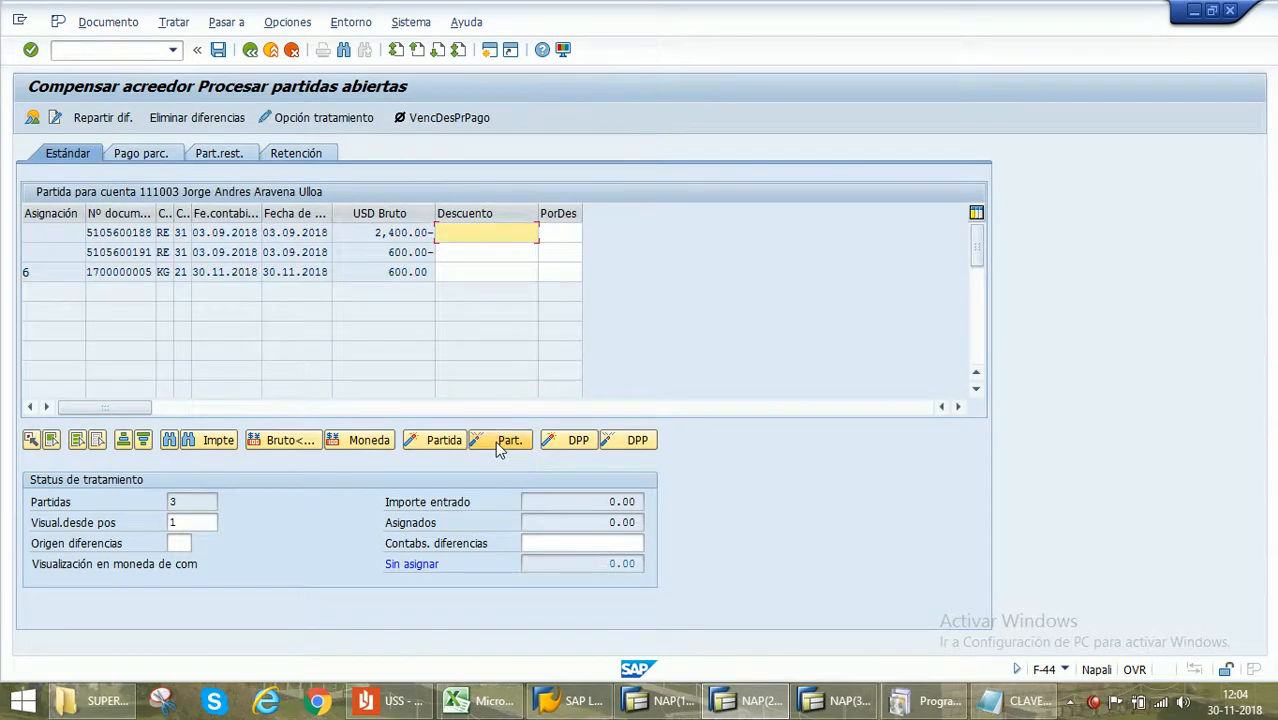
double_click(399, 272)
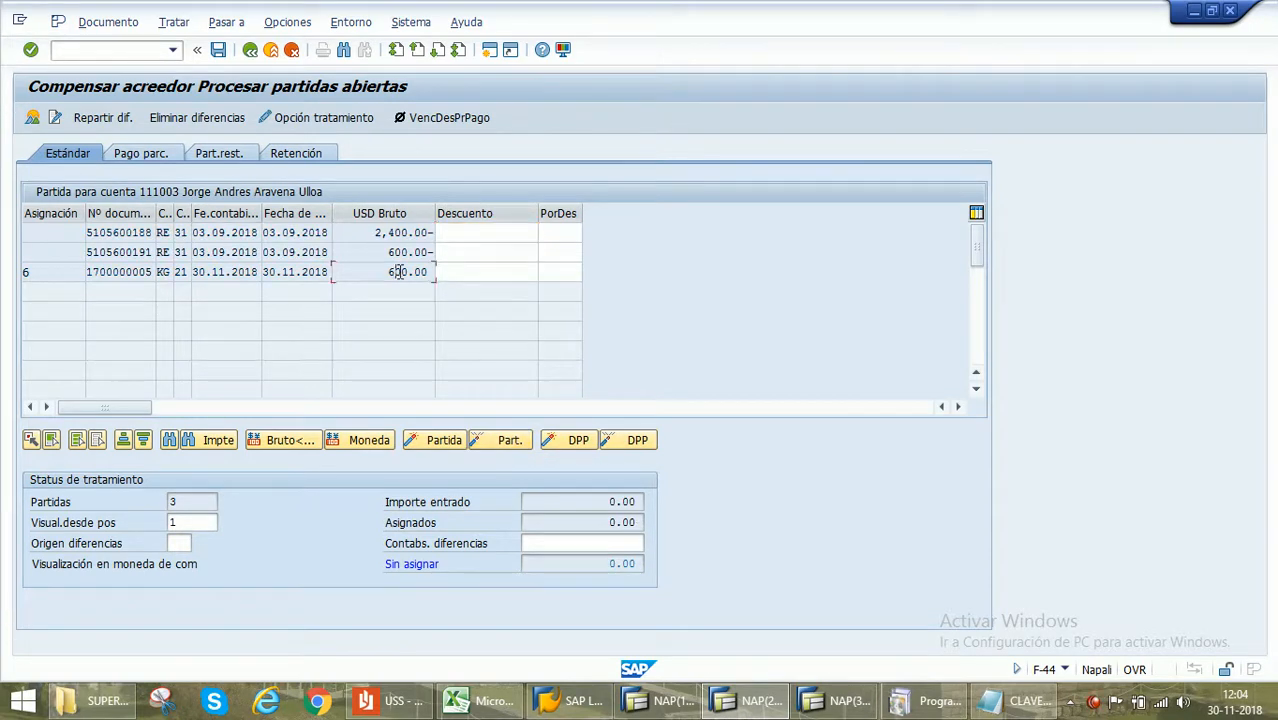
drag(588, 564, 638, 564)
double_click(399, 252)
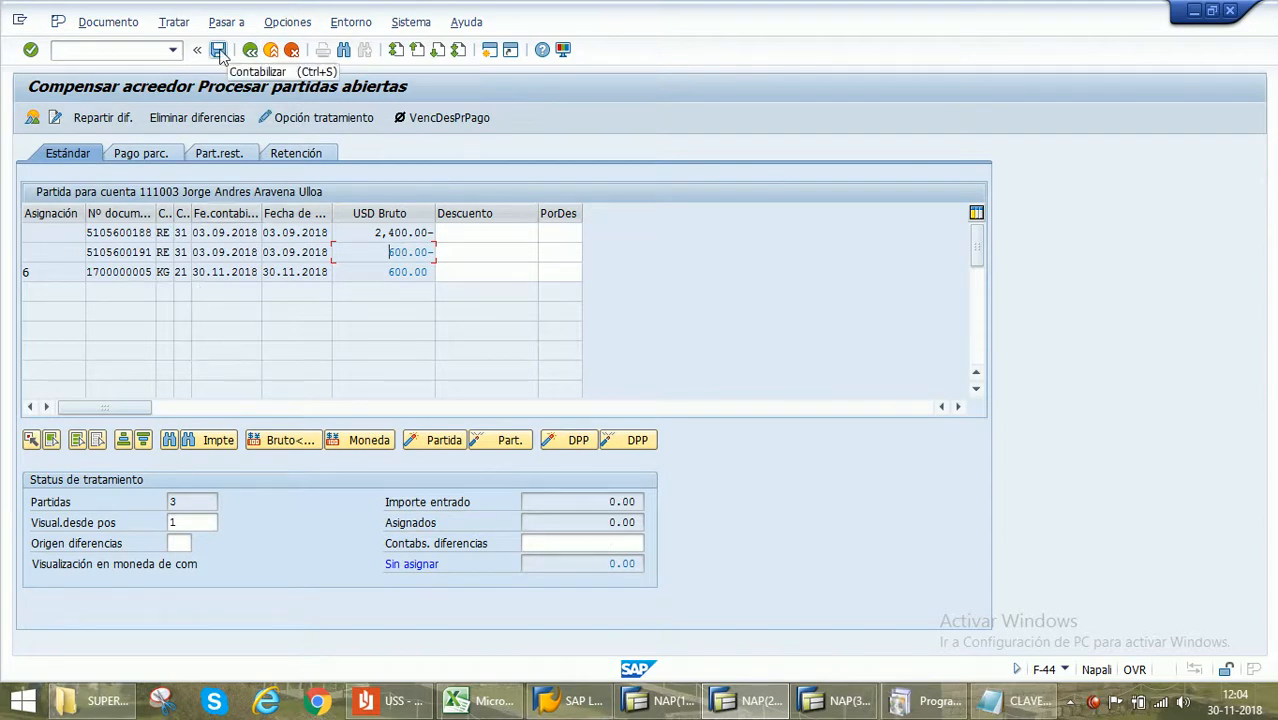
click(218, 50)
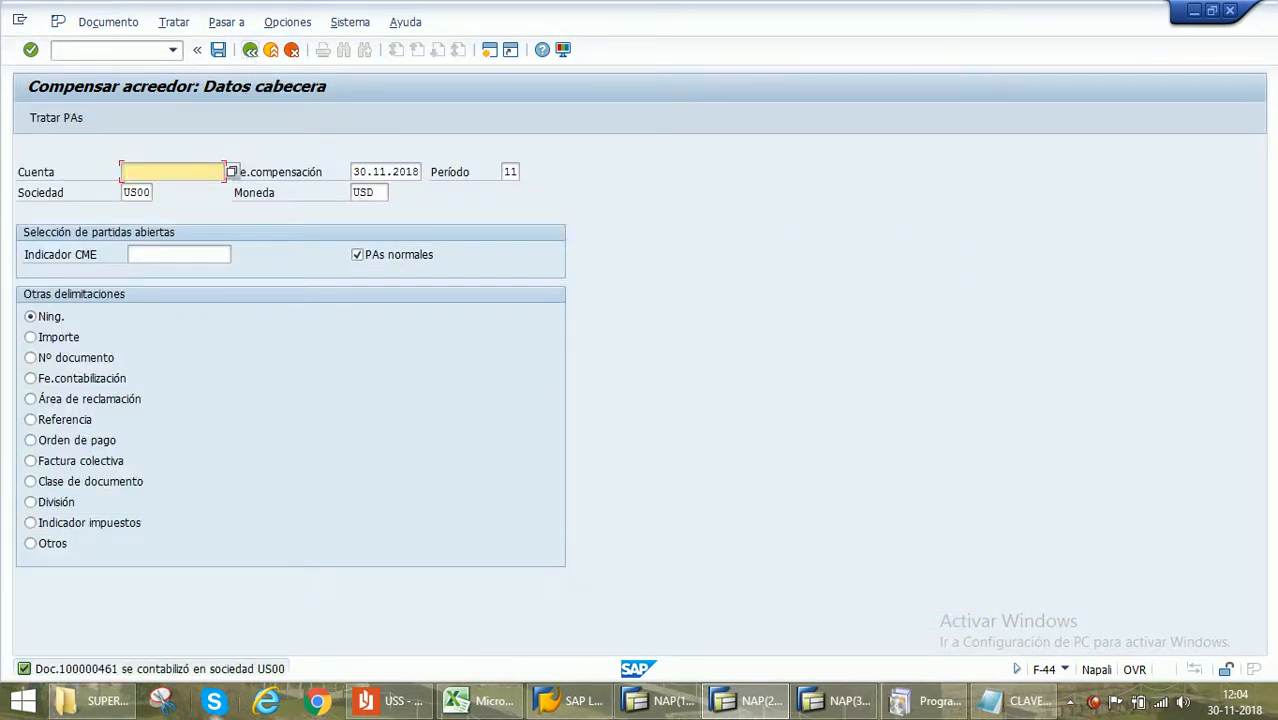
click(250, 50)
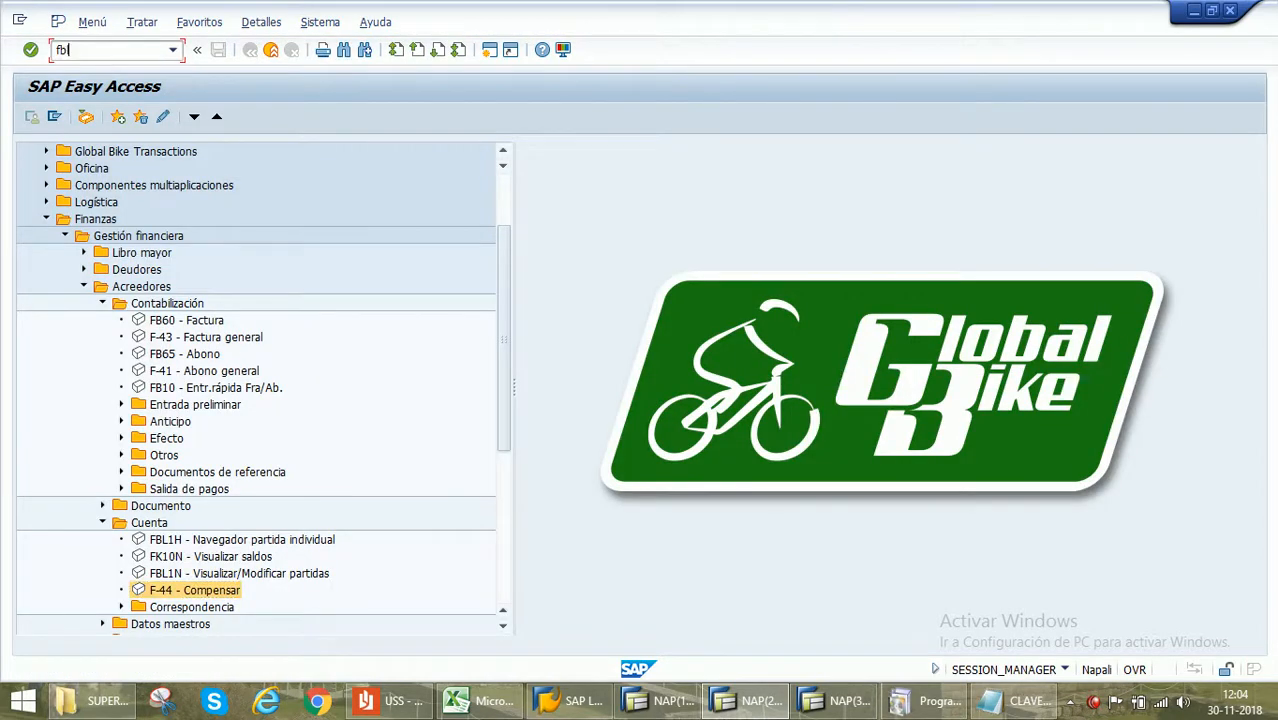
List the vendor's open items in FBL1N, check the remaining amount and return to the selection screen
key(Return)
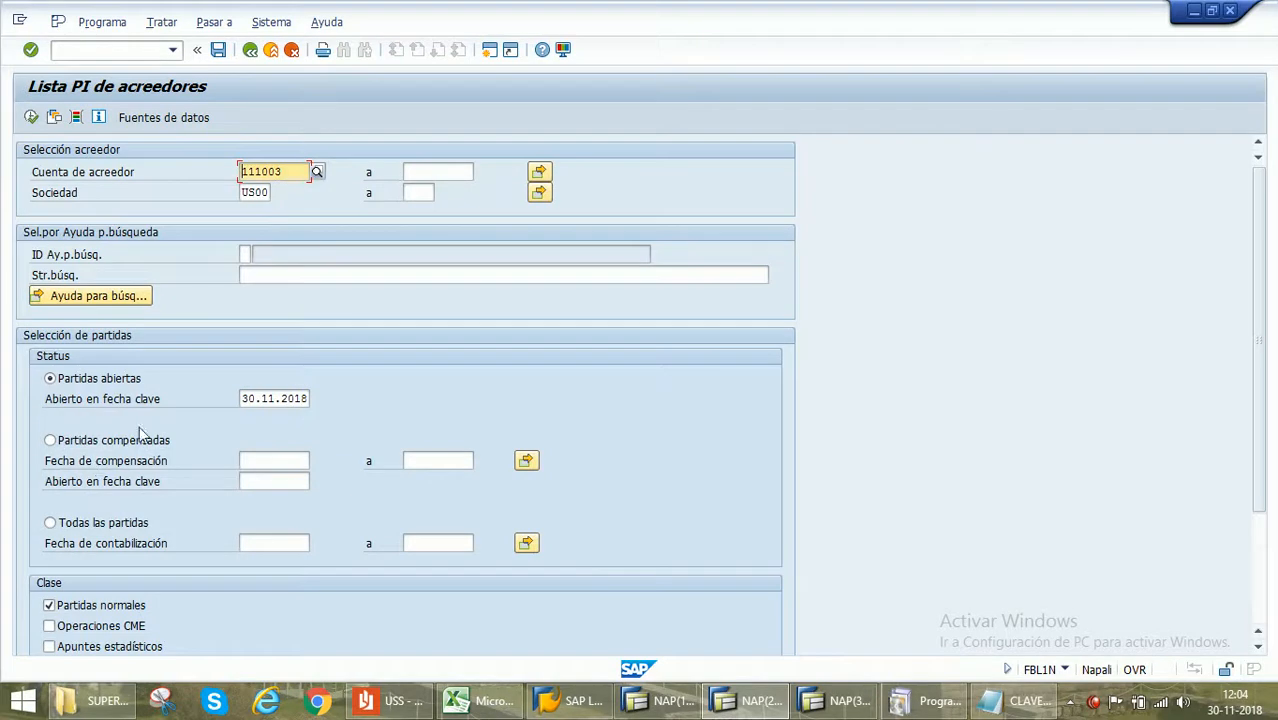
click(31, 117)
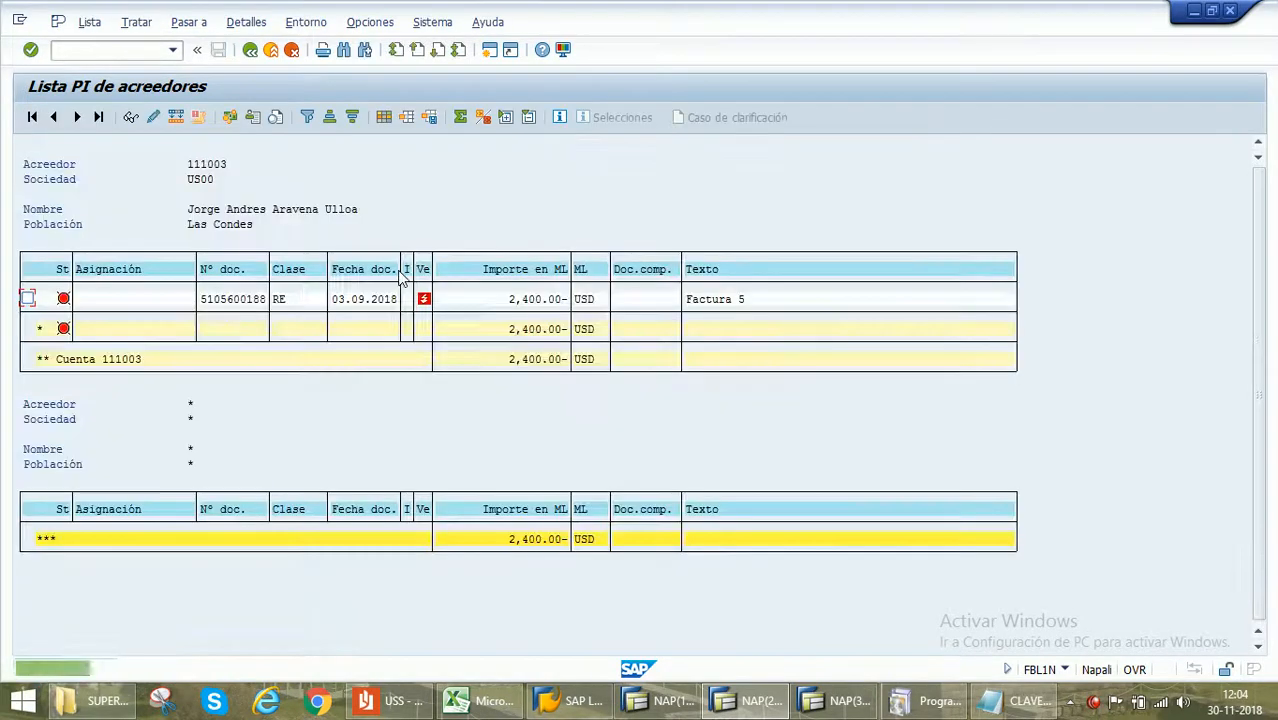
click(535, 306)
click(250, 50)
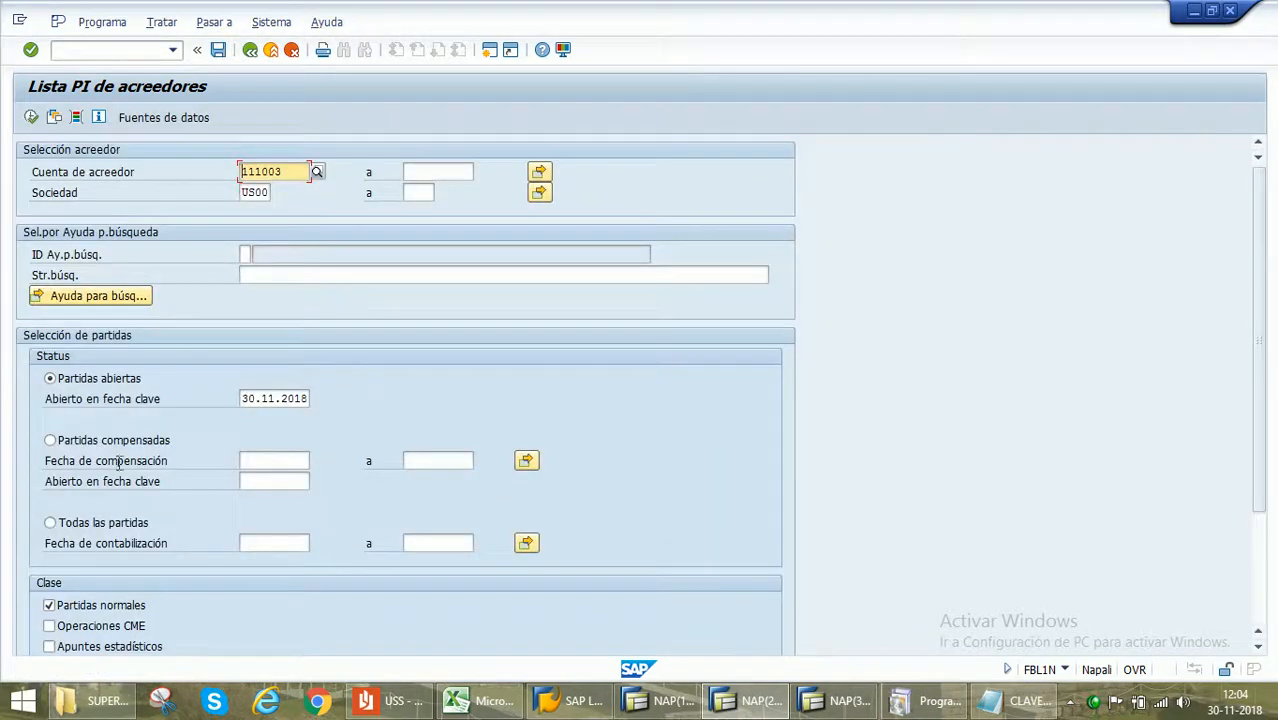
List all items of the vendor's account, check the open and cleared amounts and exit FBL1N
click(49, 524)
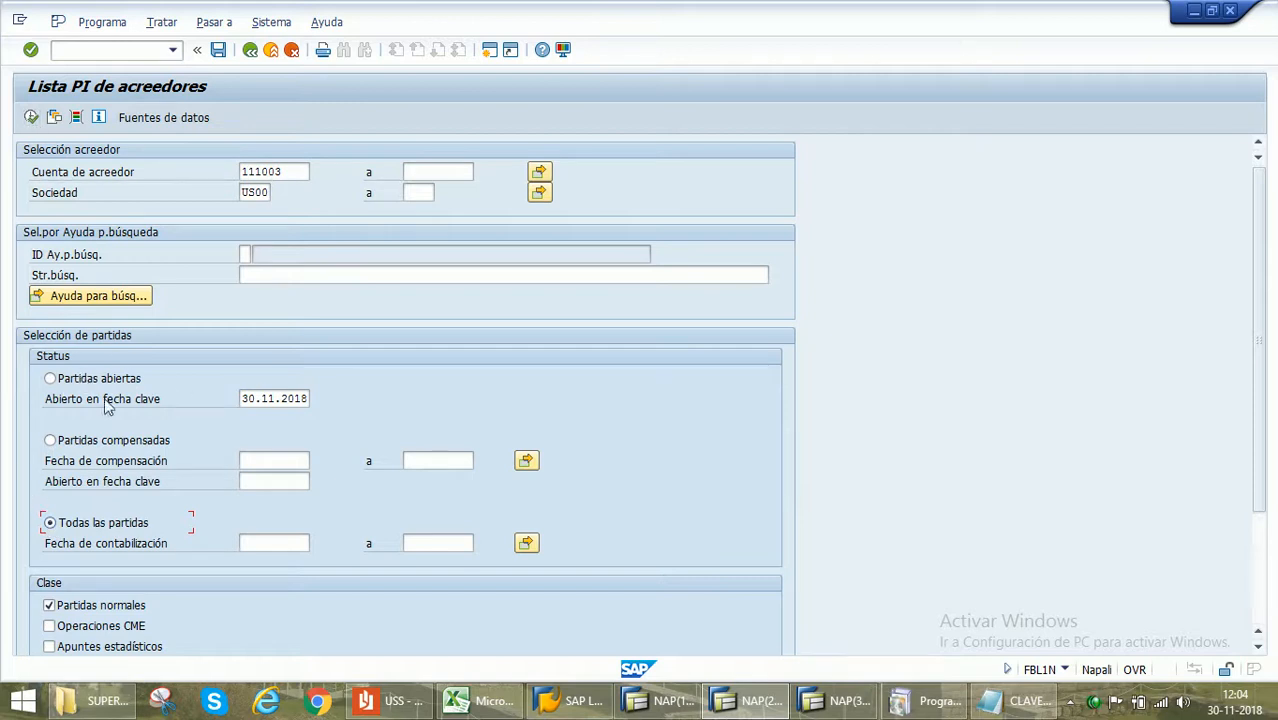
click(31, 117)
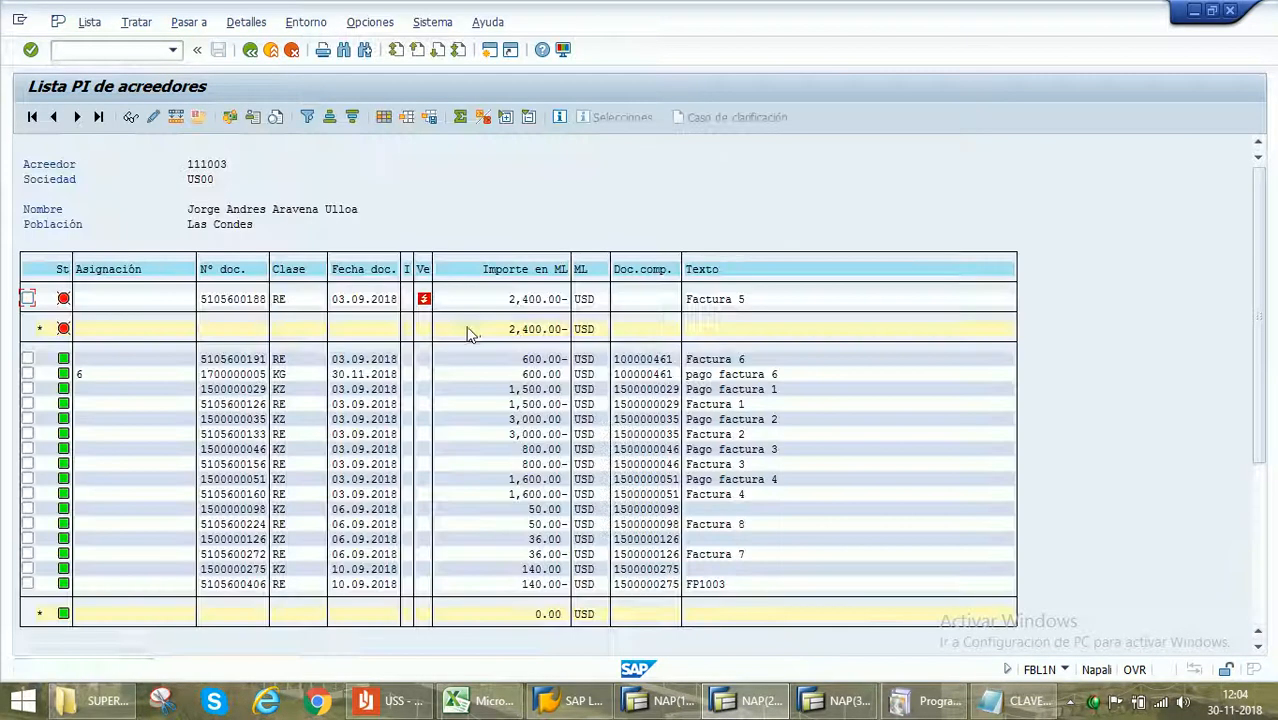
click(237, 300)
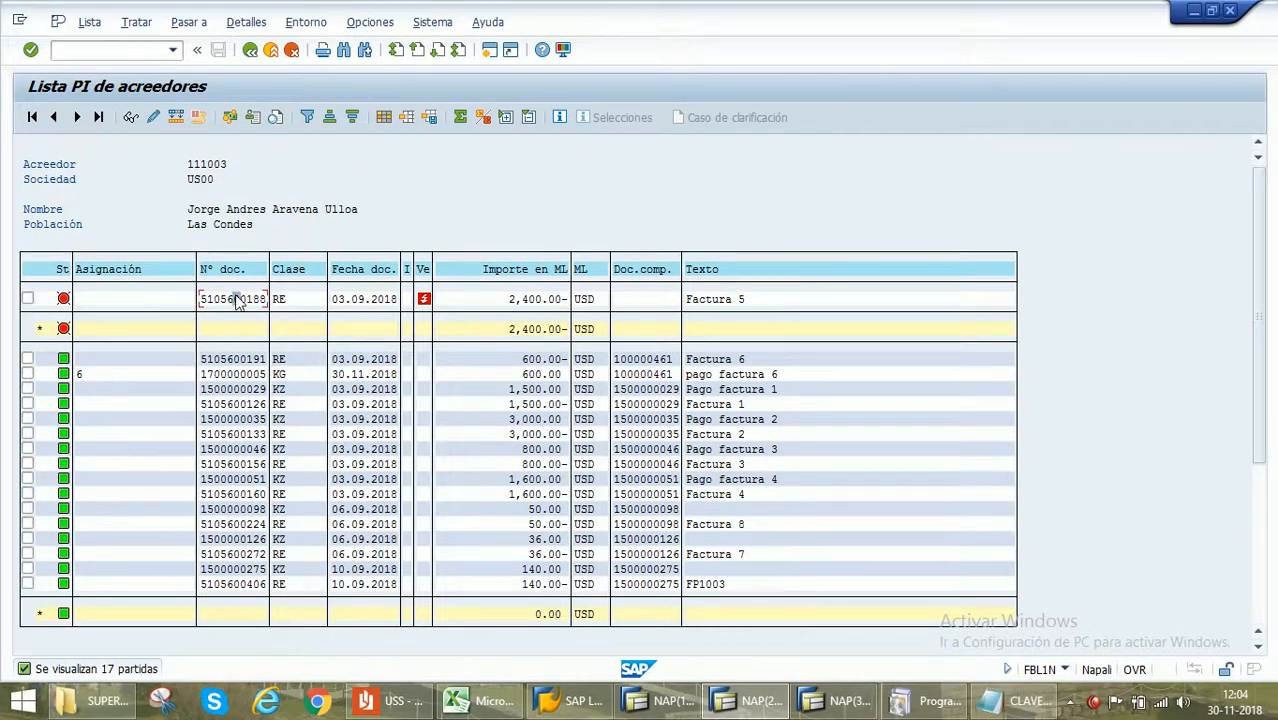
click(540, 299)
click(545, 360)
click(550, 614)
click(252, 52)
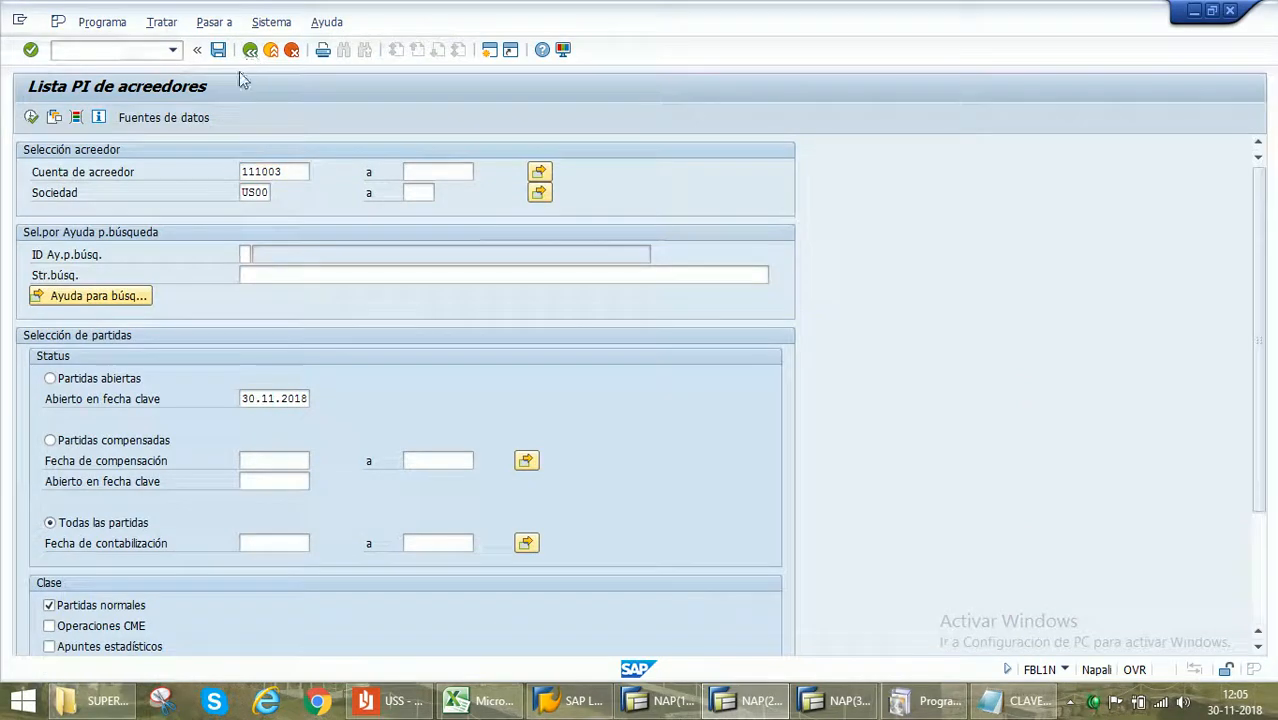
click(249, 52)
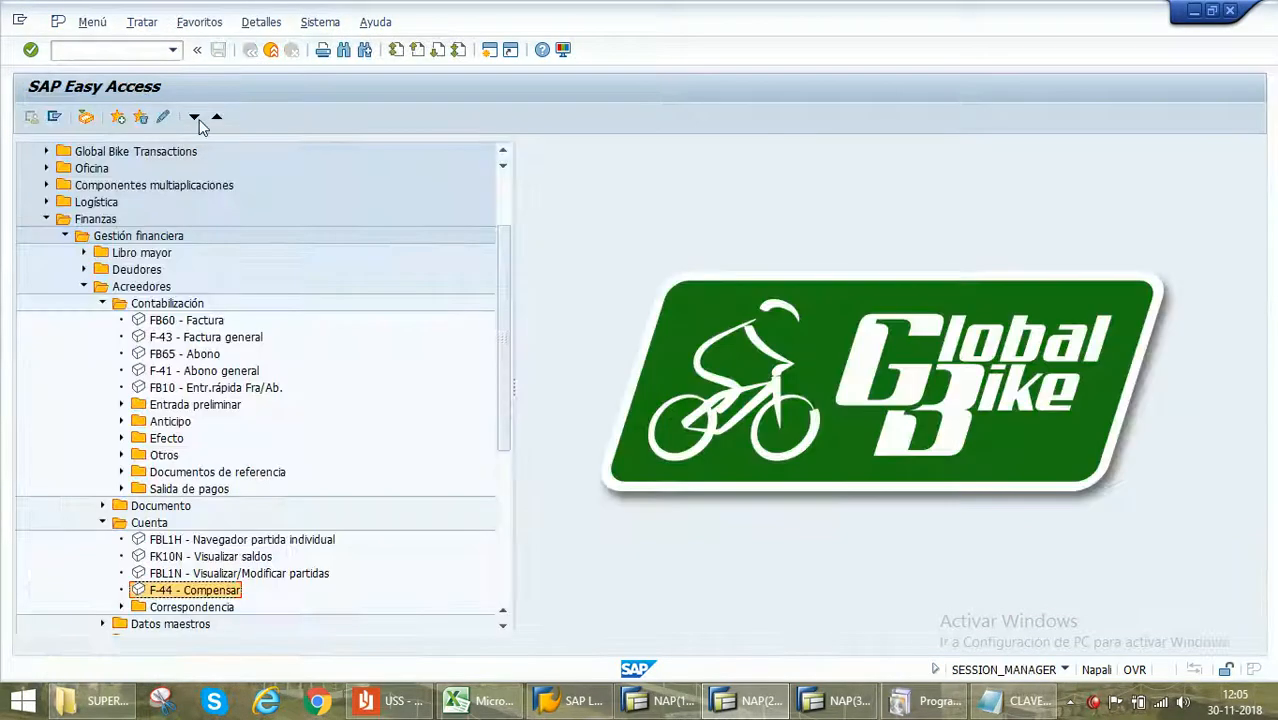
Start FBL1N again and list the same vendor's items with the Todas las partidas status to examine the clearing documents
click(100, 54)
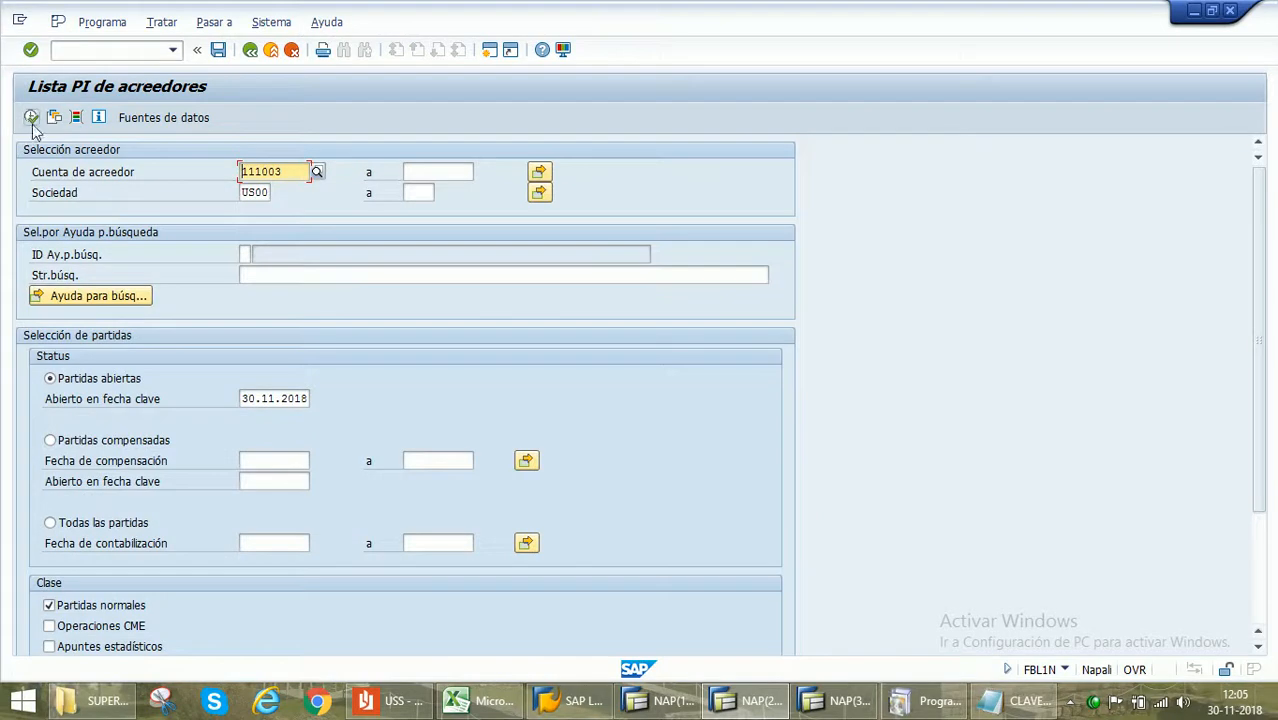
click(70, 530)
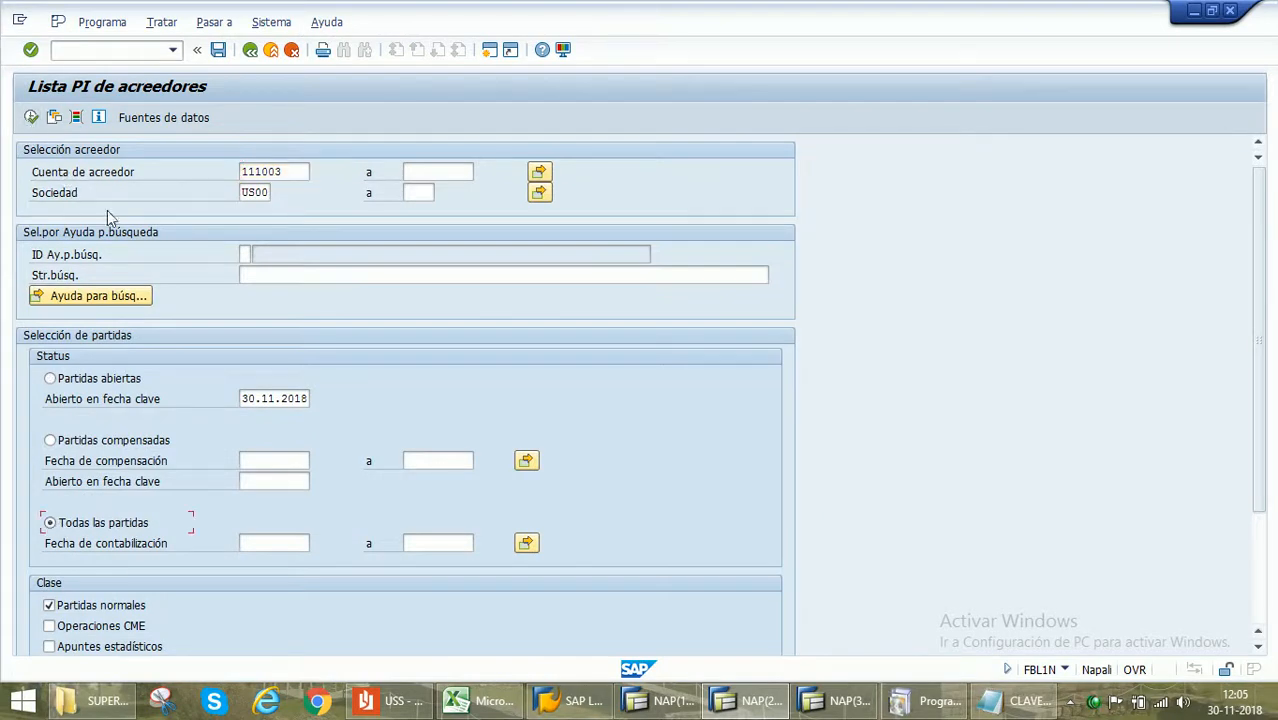
click(32, 118)
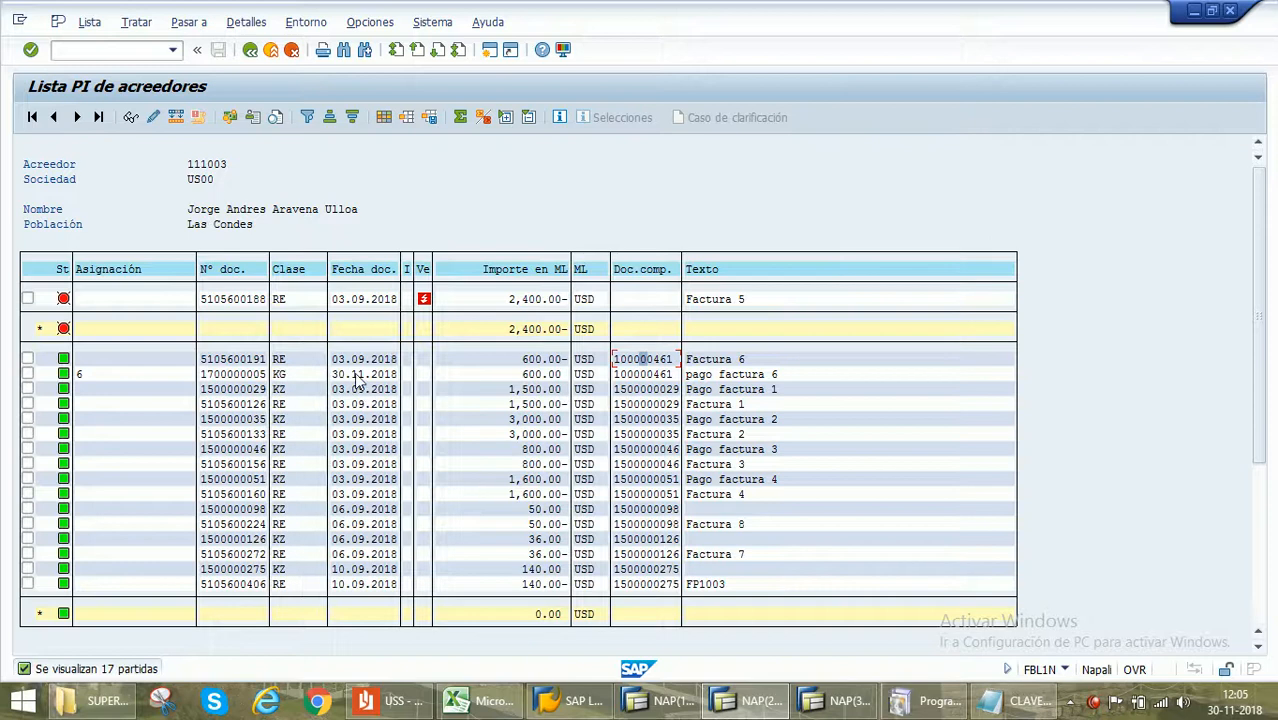
Open the "pago factura 6" item, highlight its document number and return to the SAP menu
double_click(219, 377)
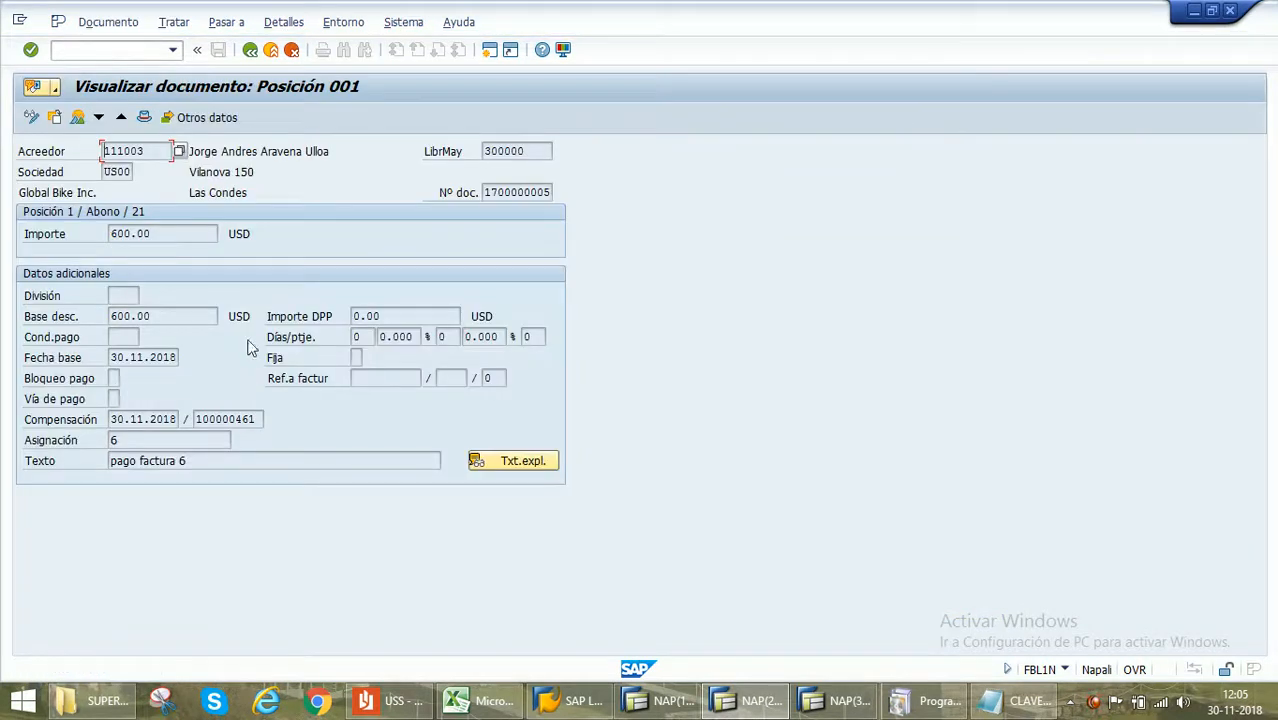
drag(486, 193, 629, 223)
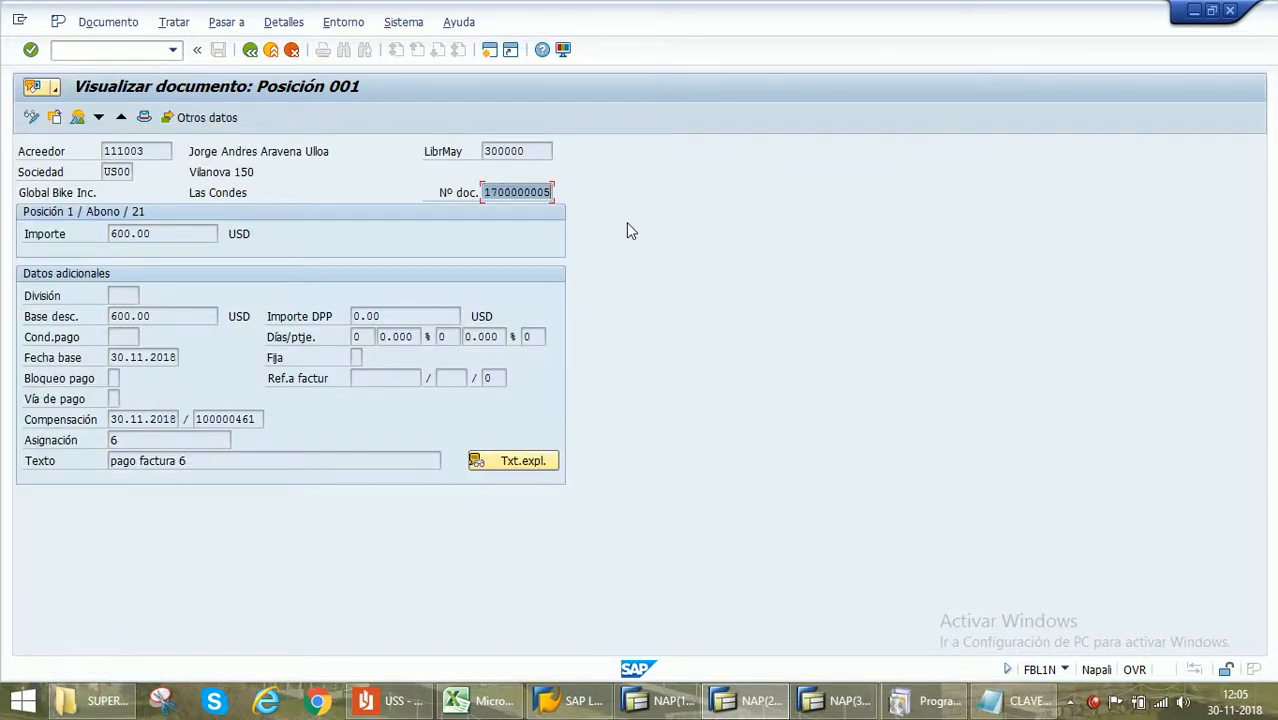
click(622, 236)
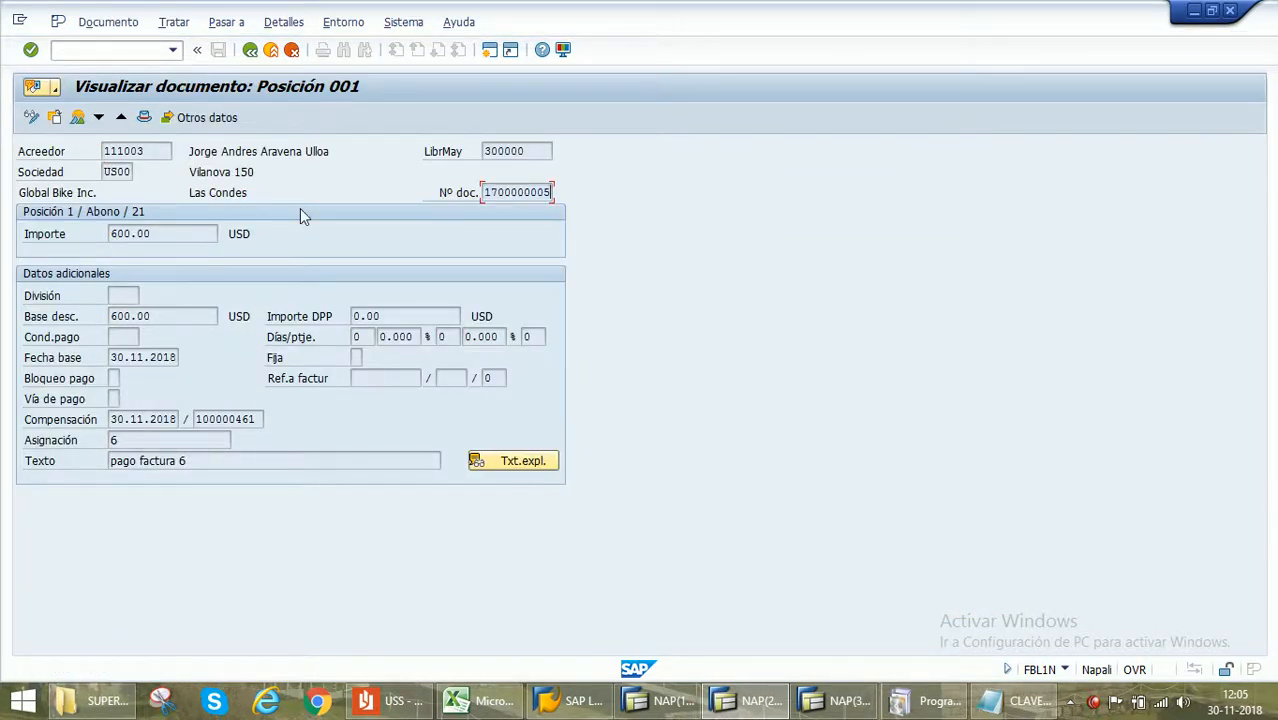
click(250, 50)
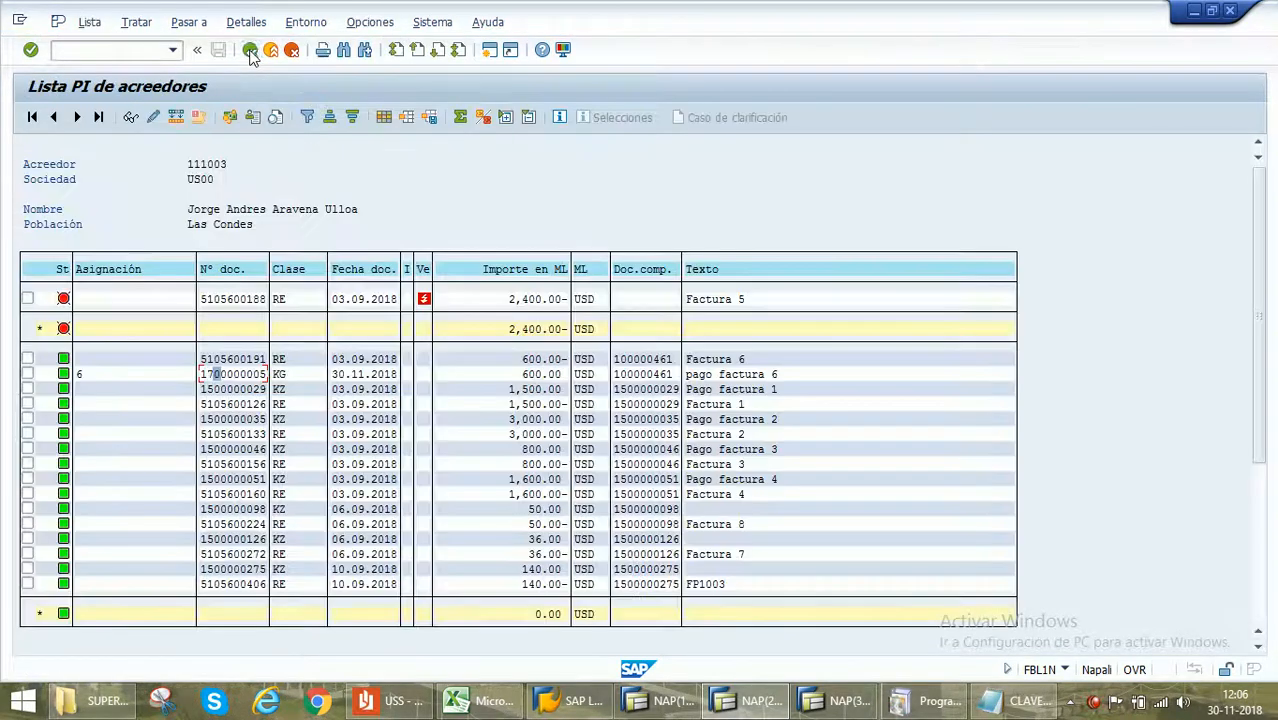
click(250, 50)
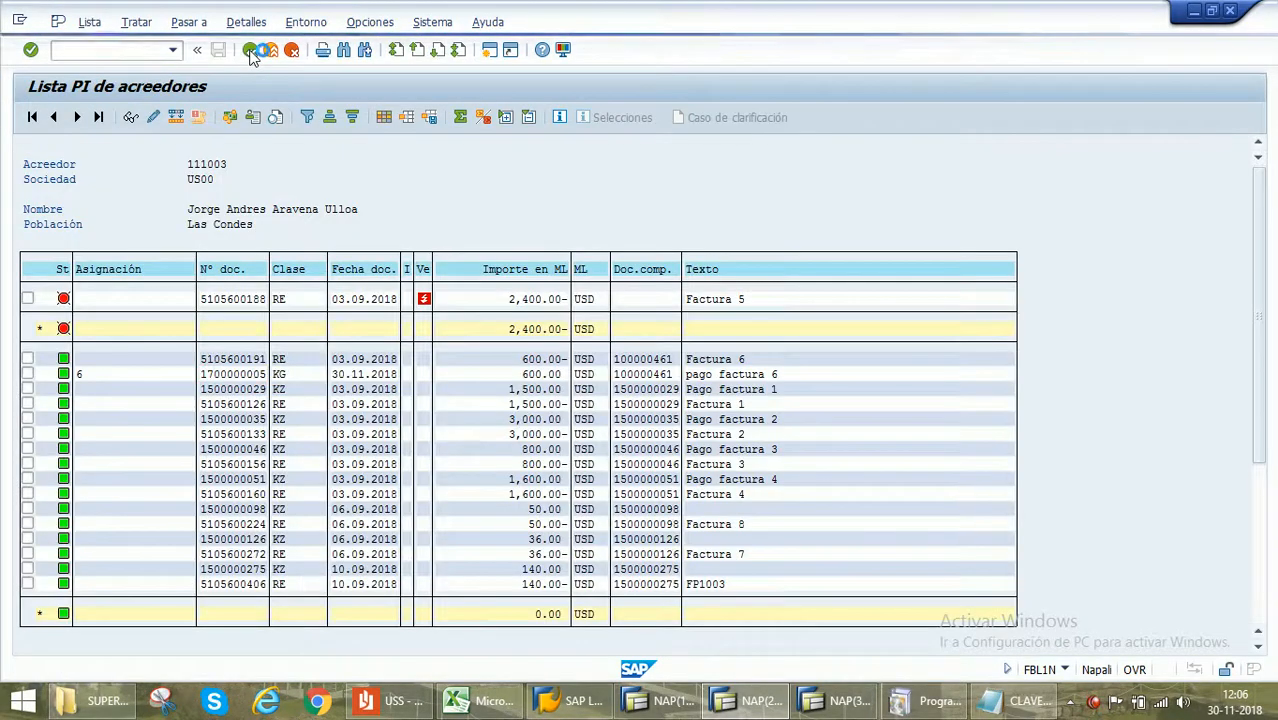
click(250, 50)
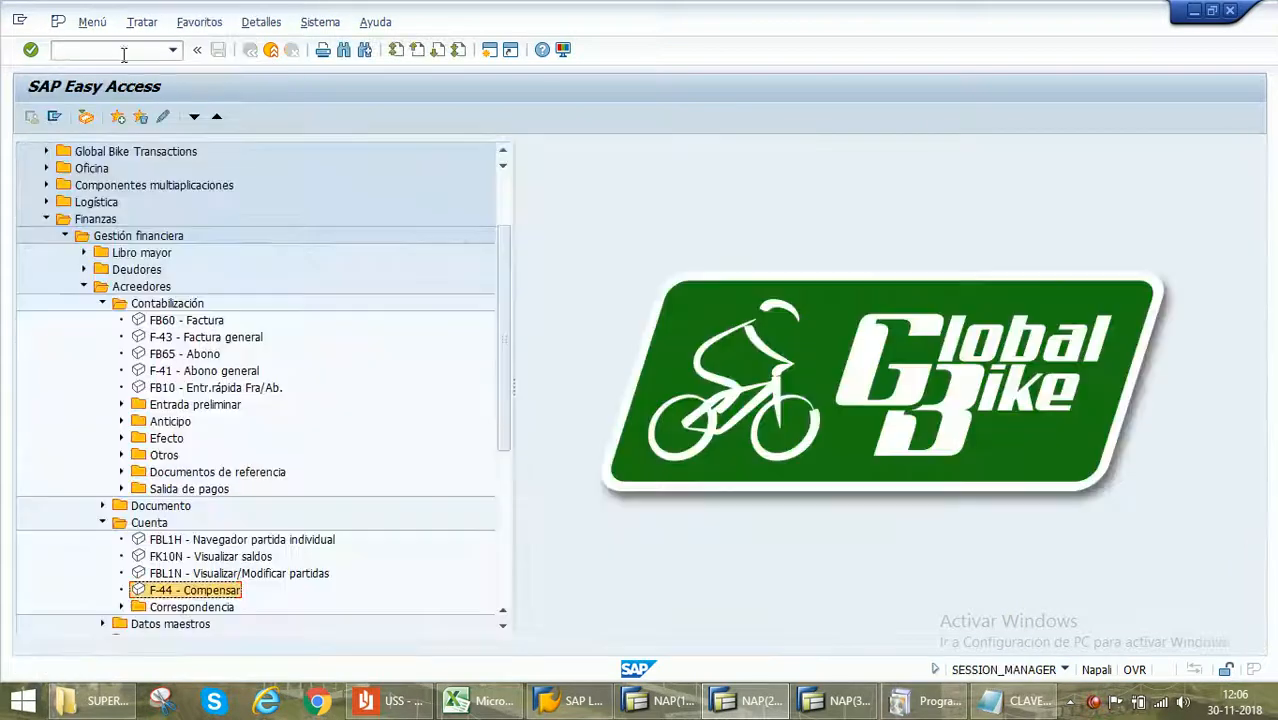
Display the Factura 6 payment document in FB03, check its entry view and go back
text(fb03)
key(Return)
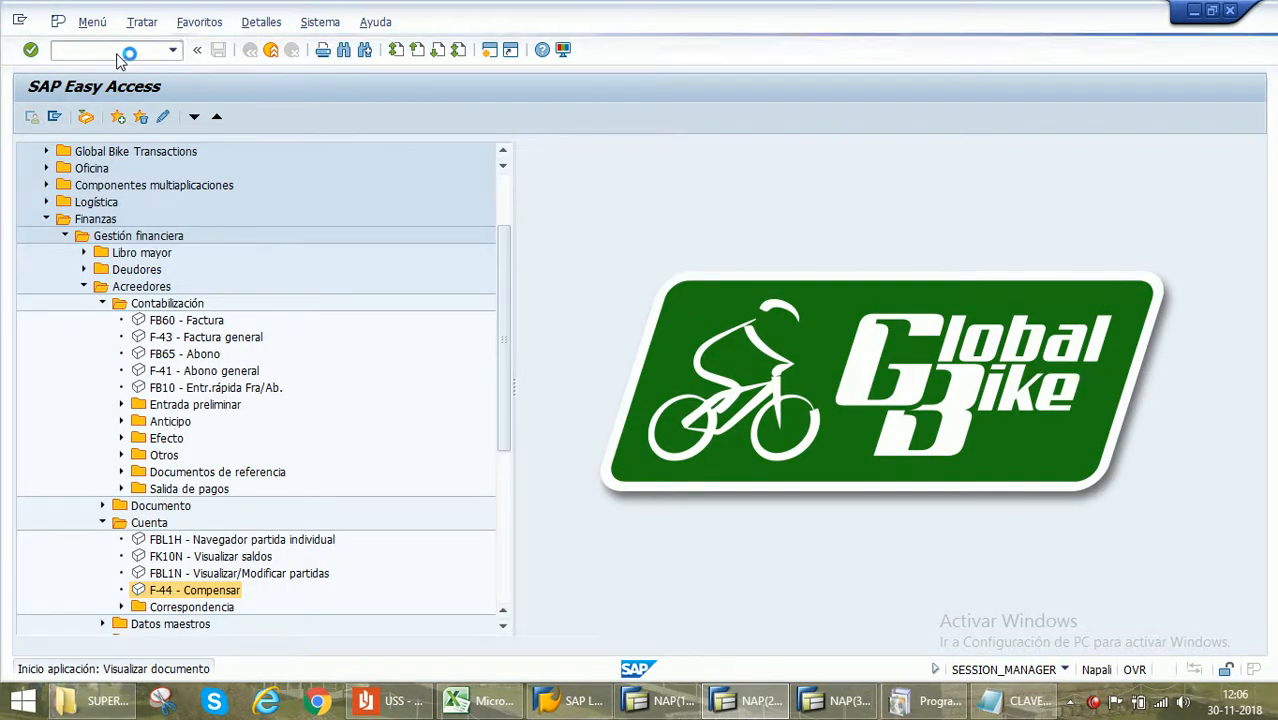
key(Return)
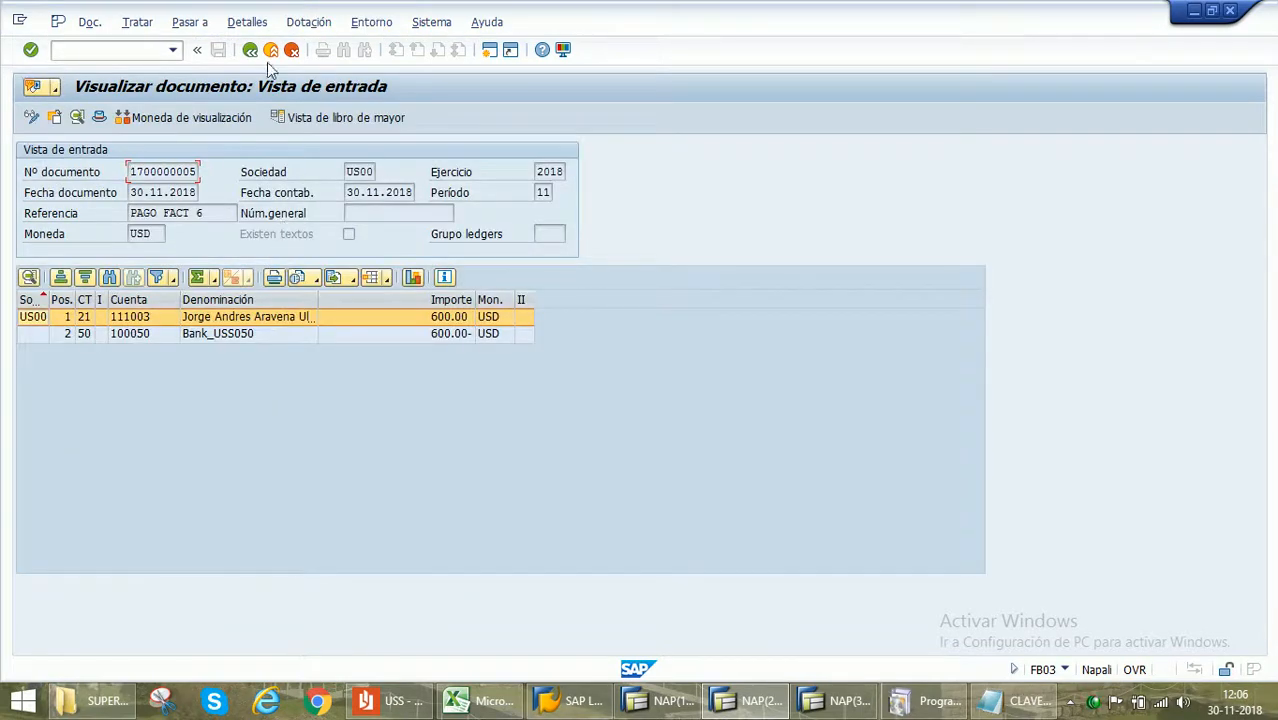
click(250, 52)
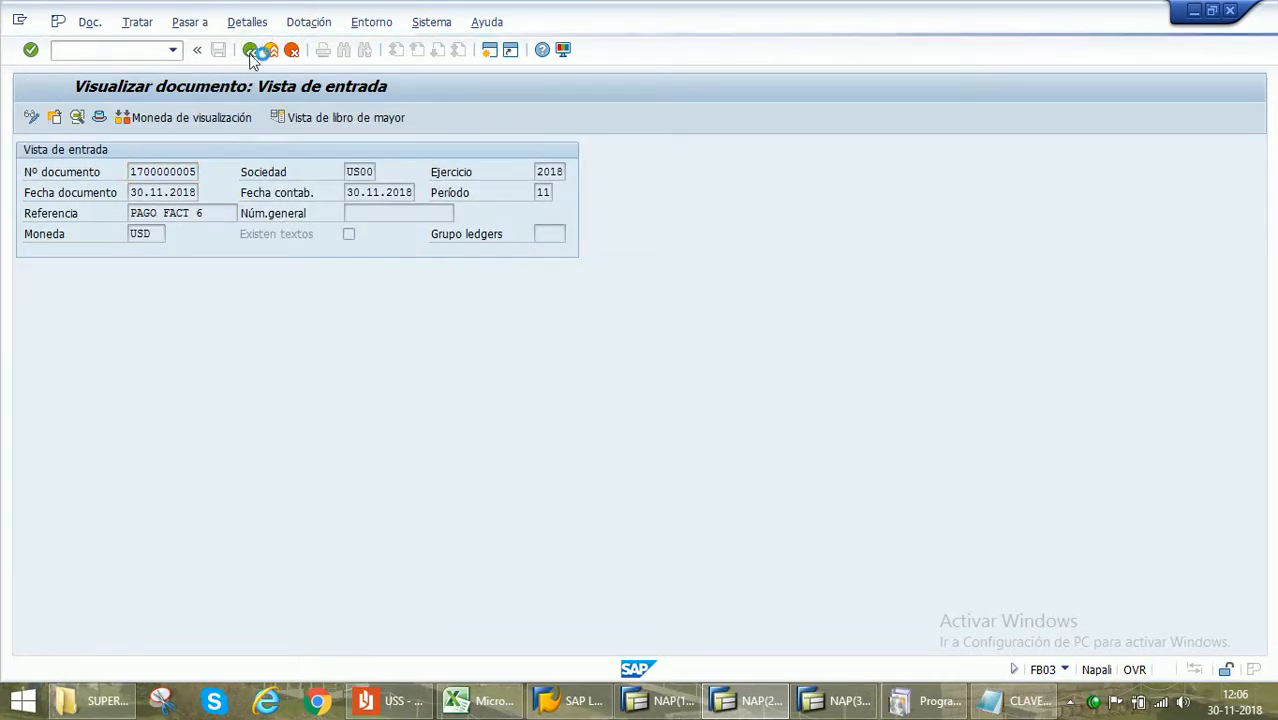
Try to reverse the Factura 6 payment document in FB08 with reversal reason 01, read the message's explanation and exit
click(250, 52)
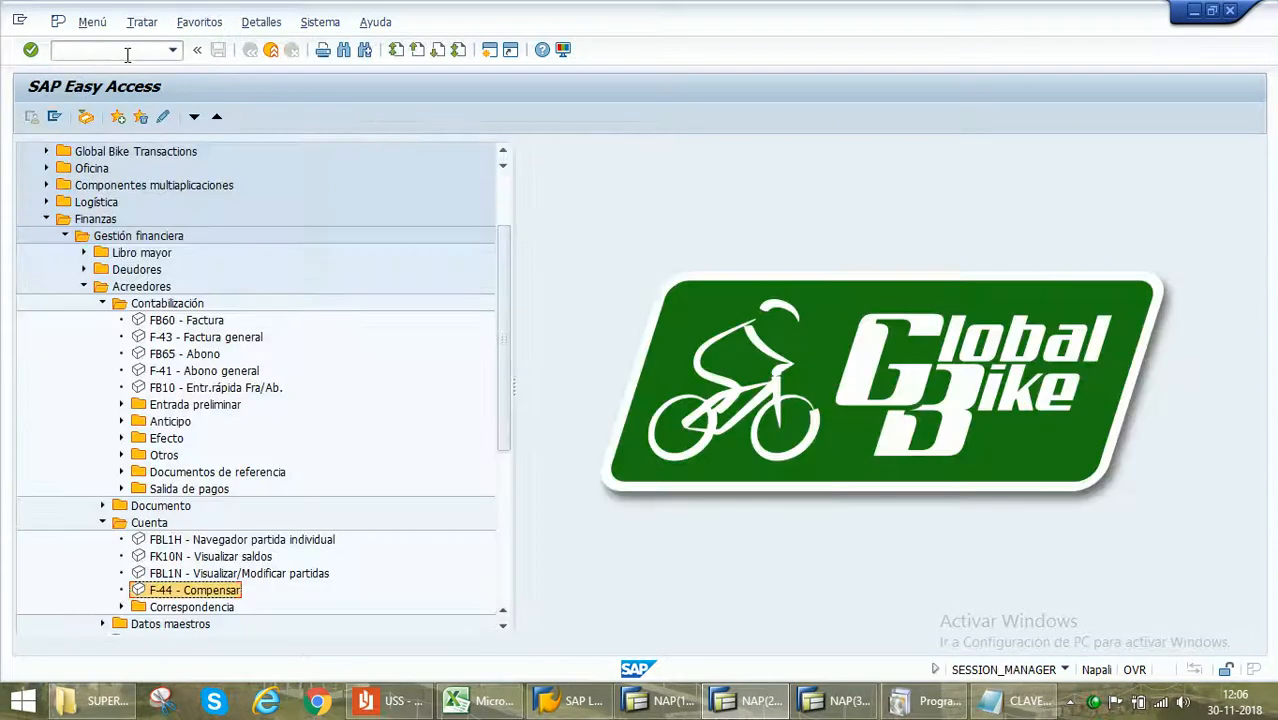
text(fb08)
key(Return)
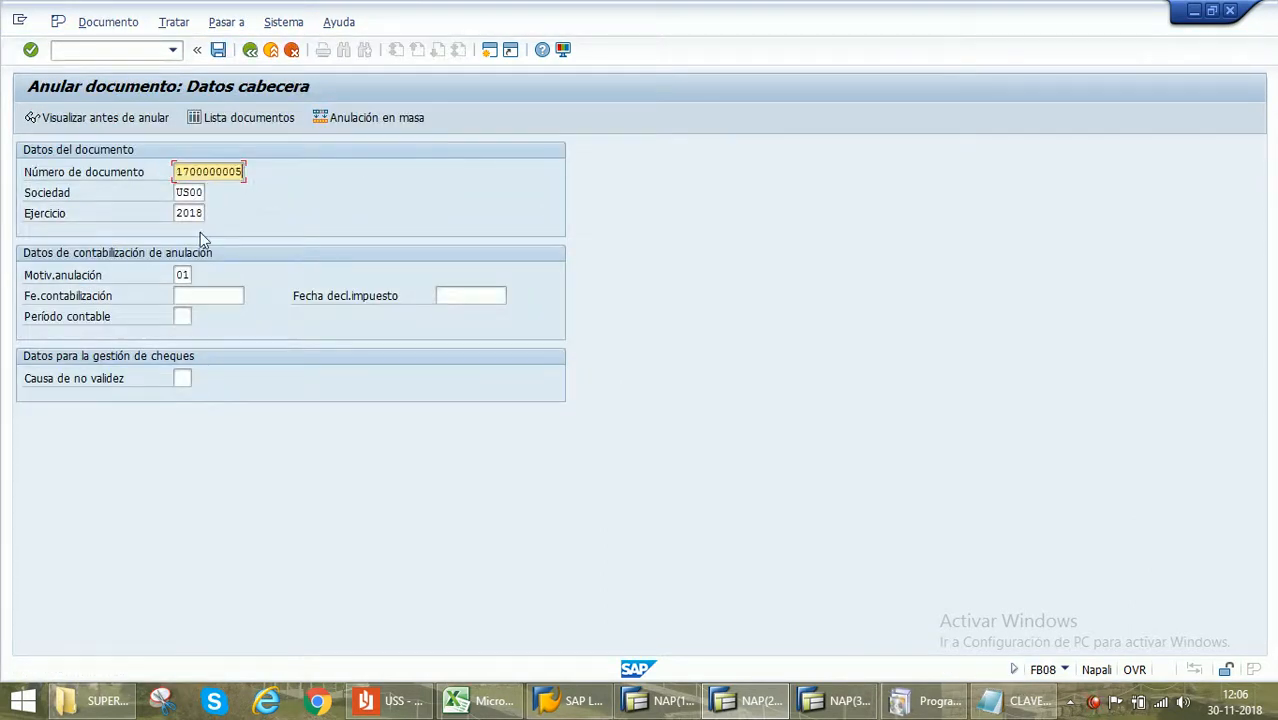
click(218, 50)
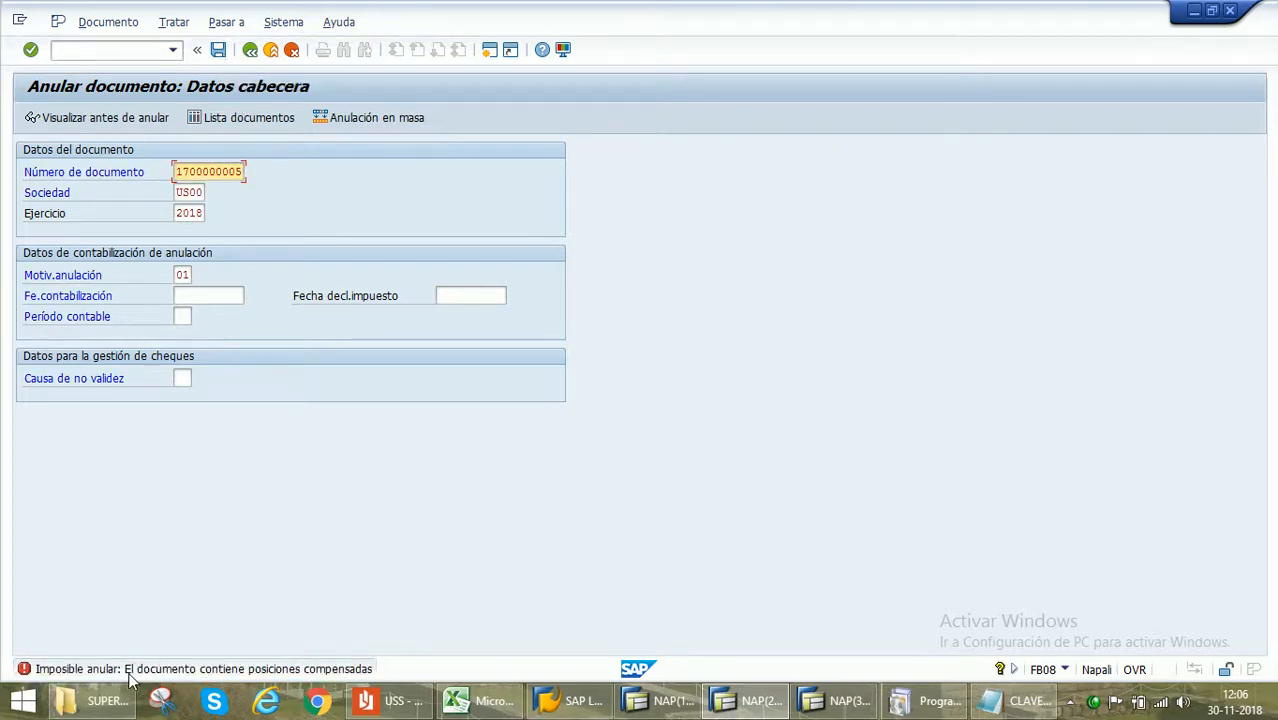
click(128, 672)
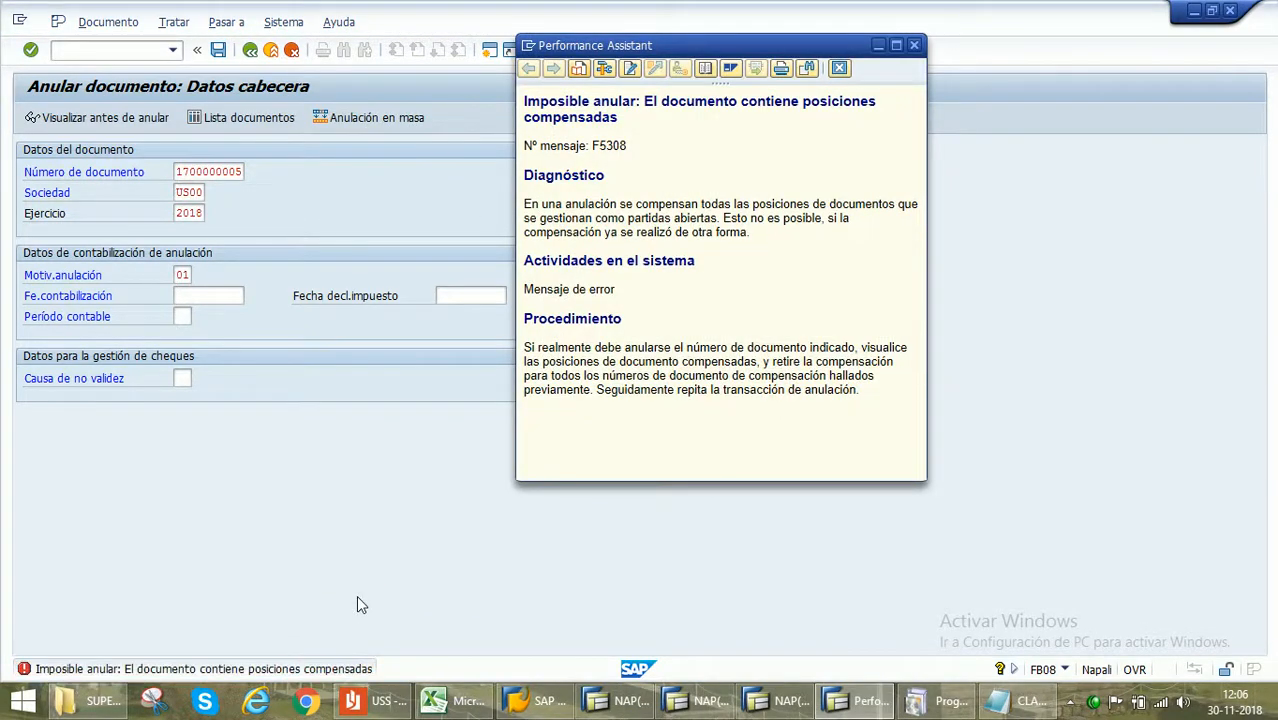
click(914, 46)
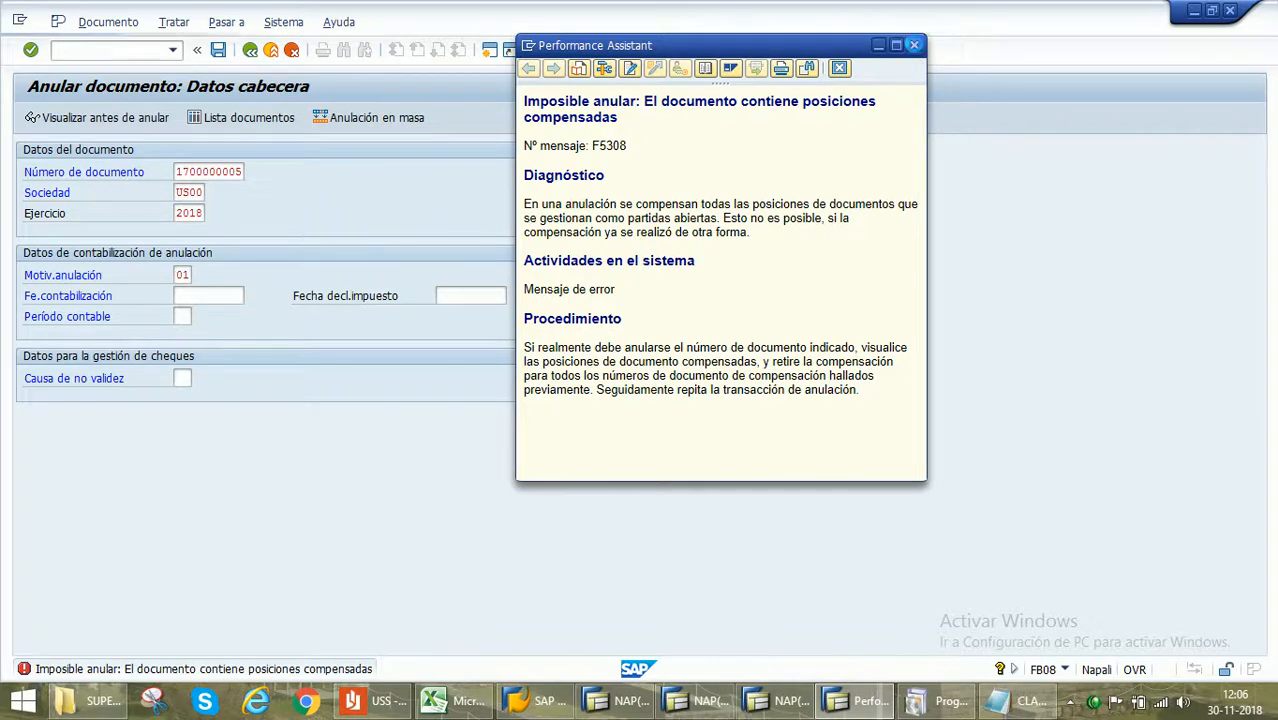
click(268, 50)
click(276, 389)
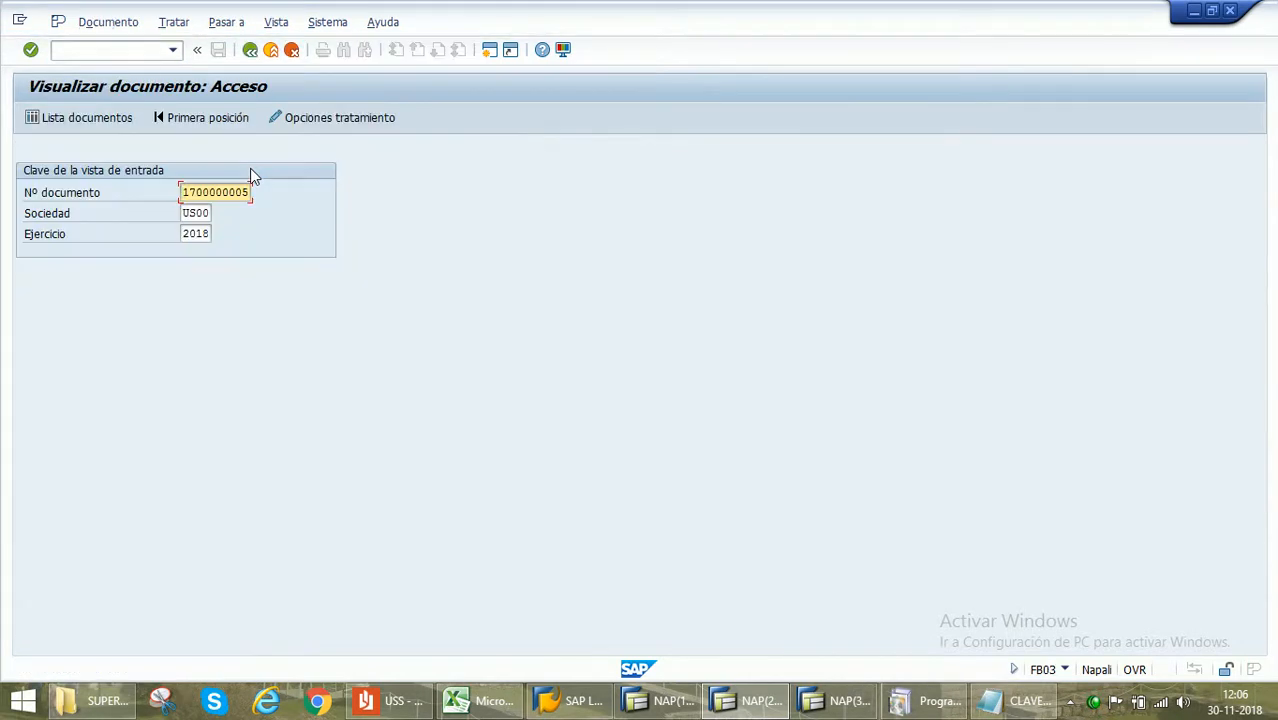
Display the payment document in FB03, copy the clearing document number from its vendor item and return to the SAP menu
key(Return)
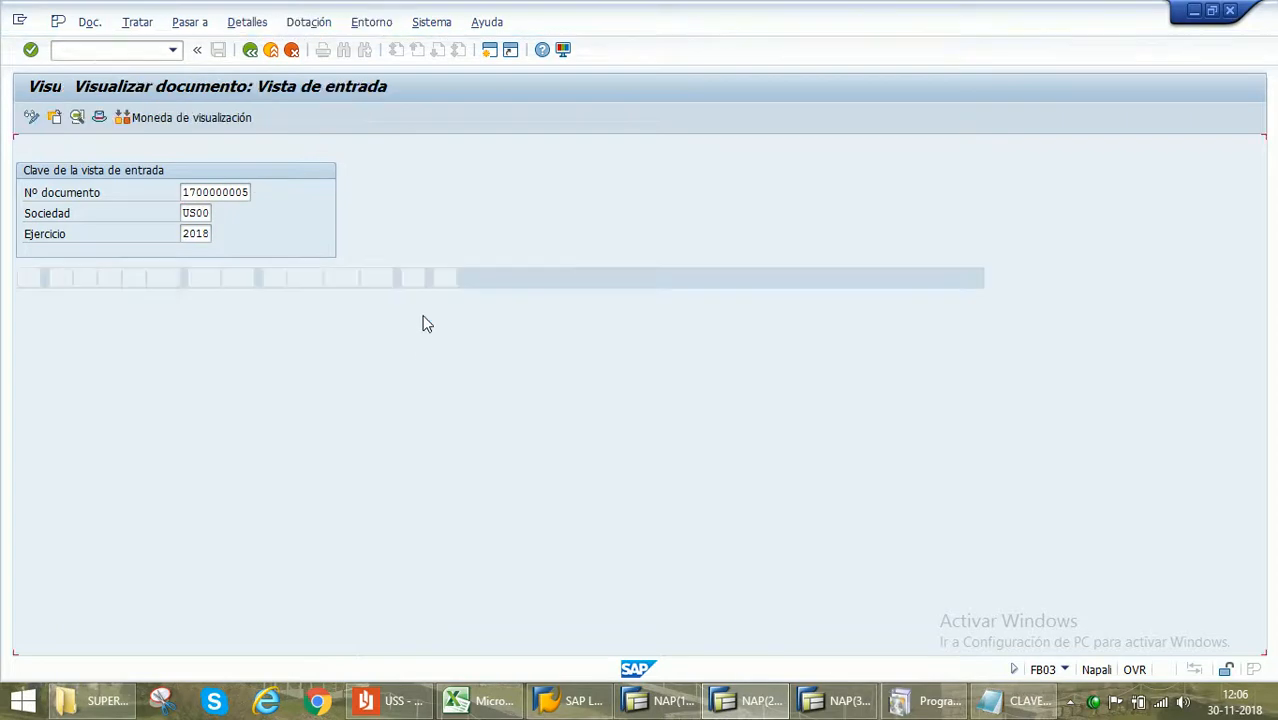
double_click(241, 320)
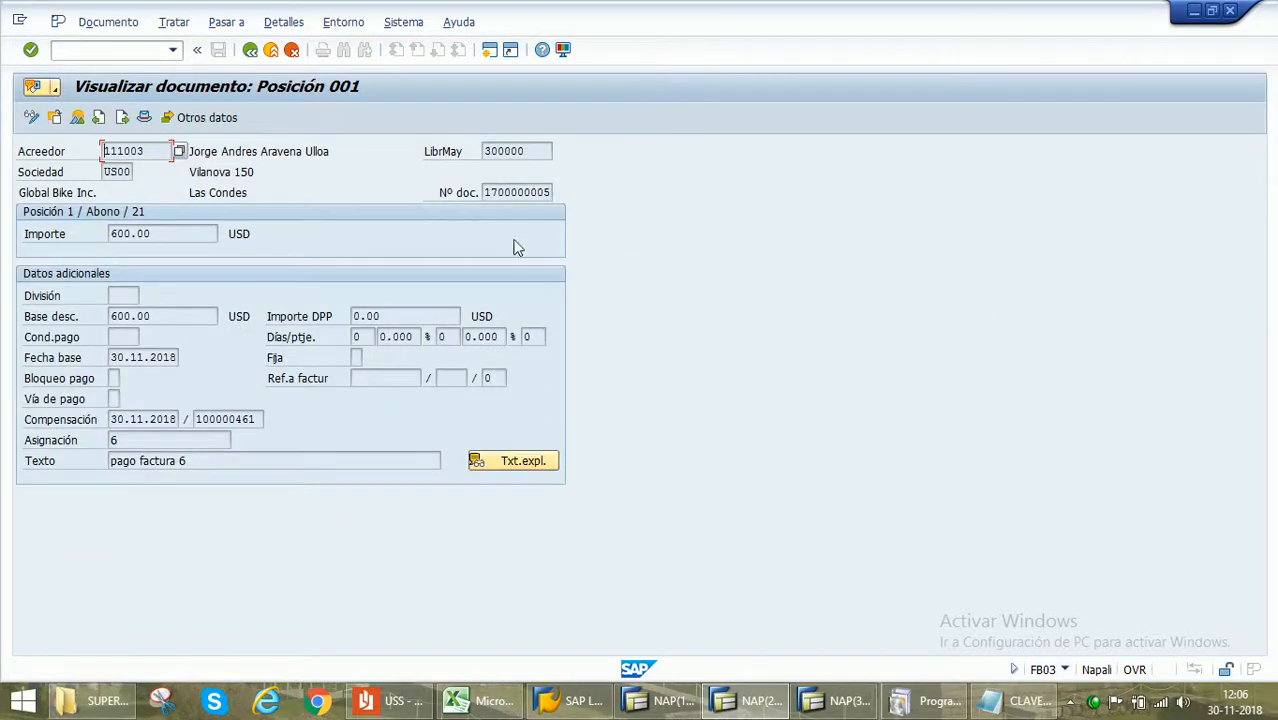
drag(262, 419, 58, 420)
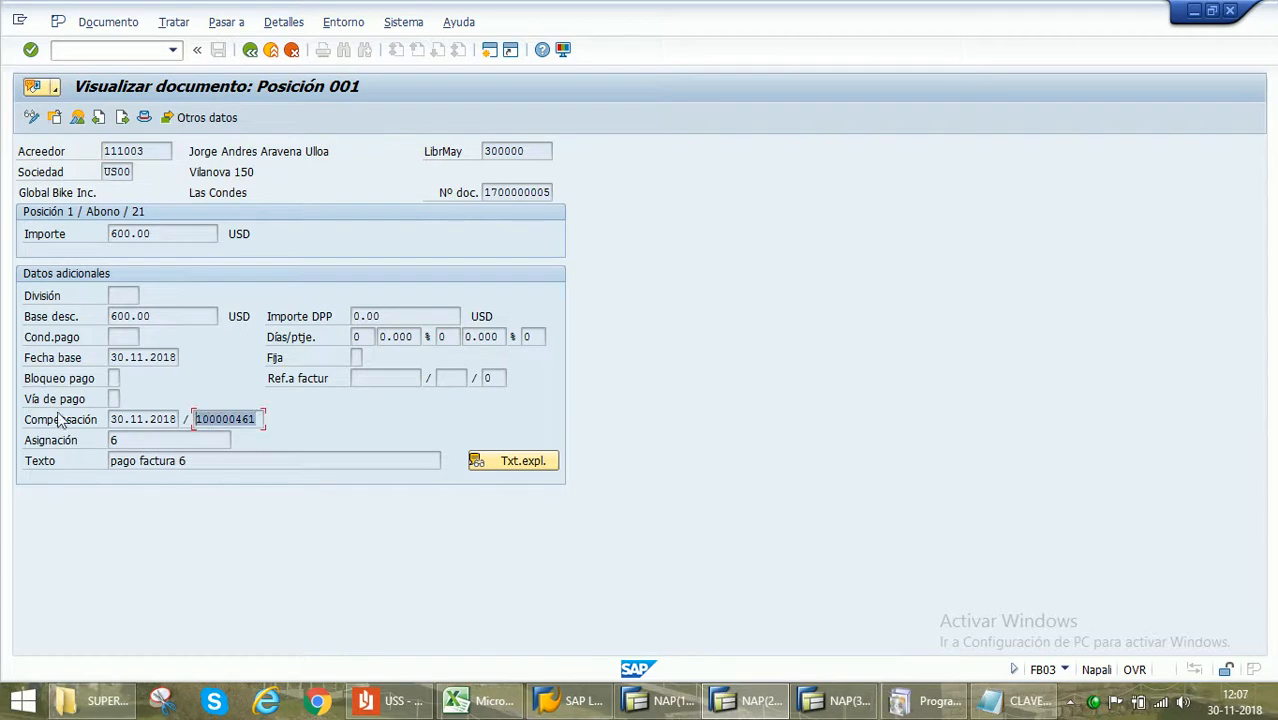
key(ctrl+c)
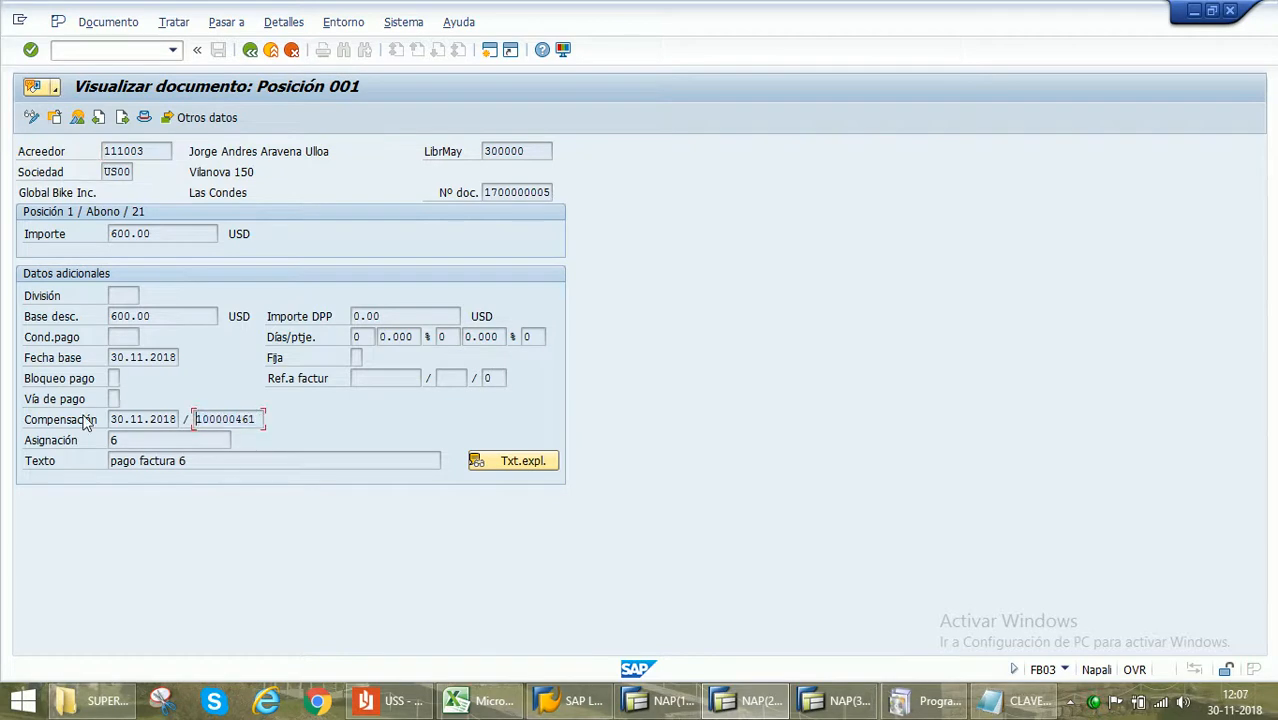
click(254, 53)
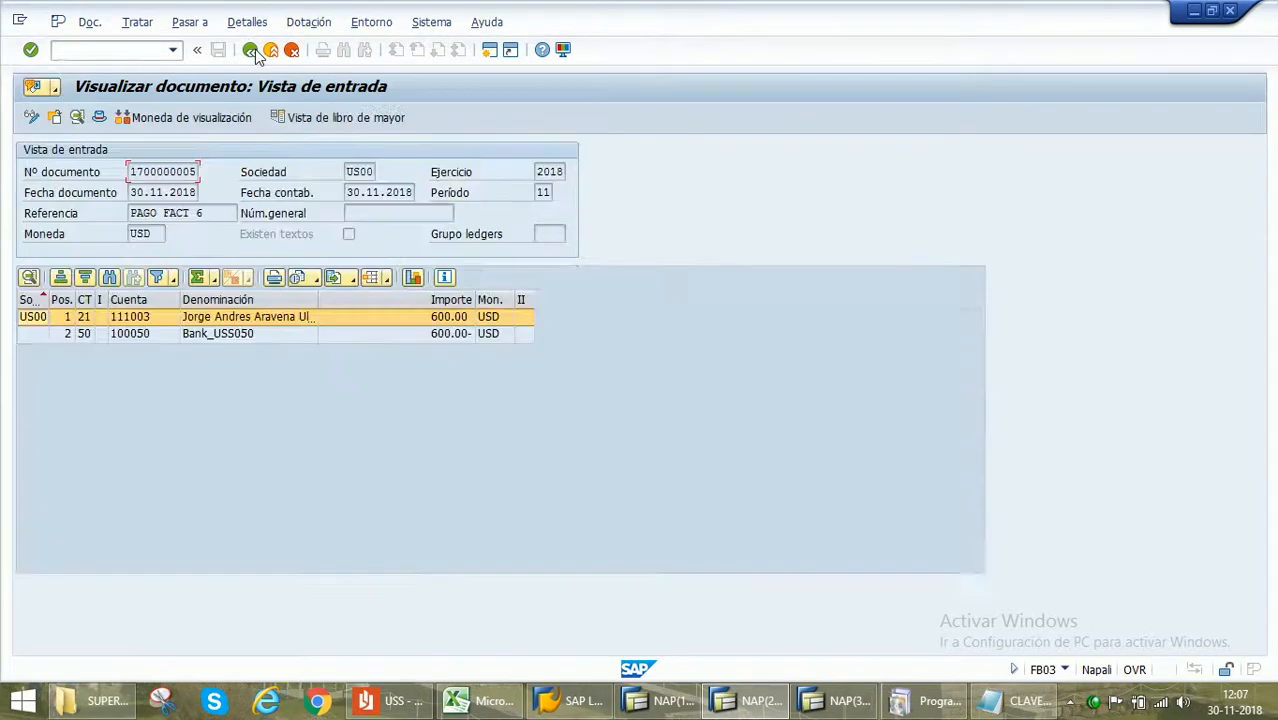
click(250, 52)
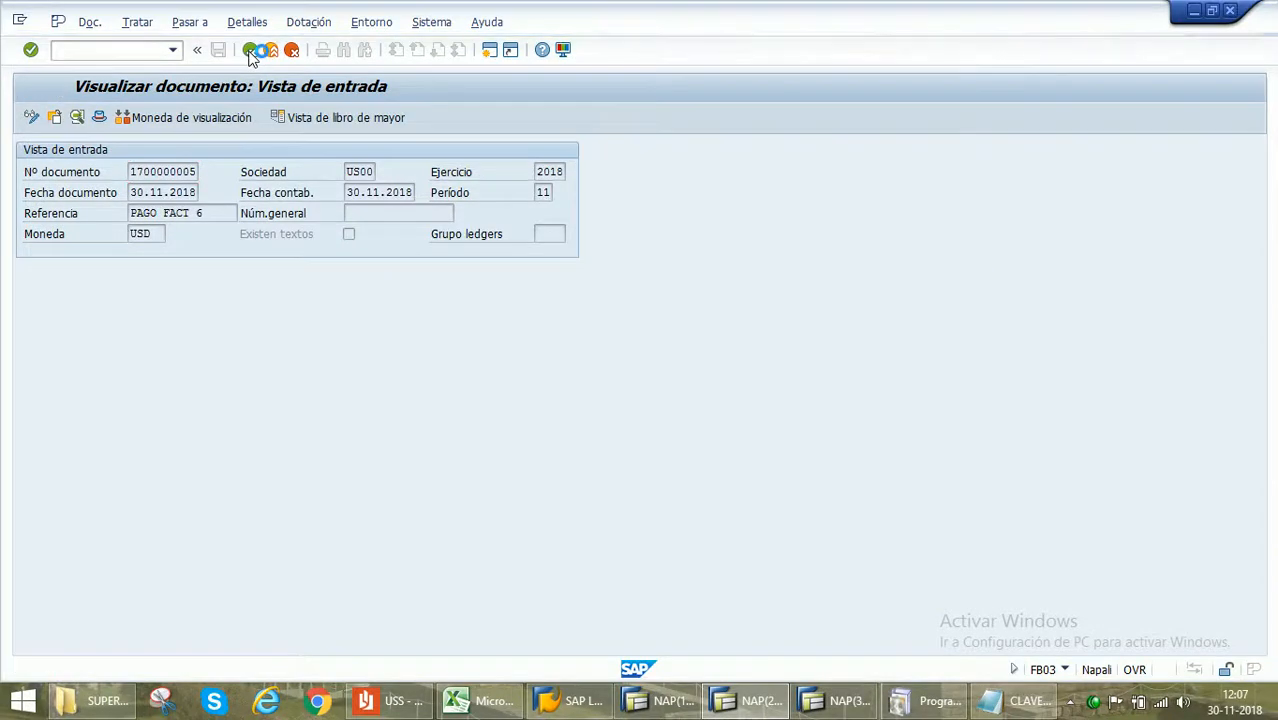
click(250, 52)
click(250, 52)
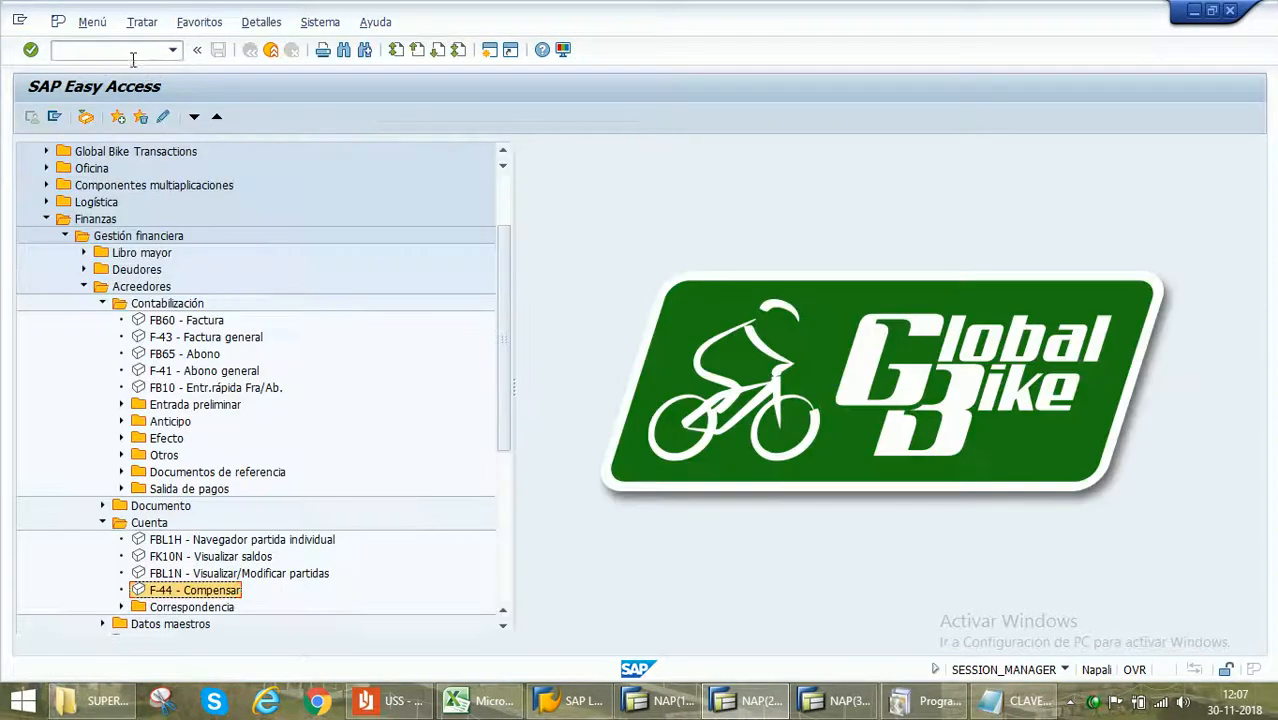
Reset the clearing in FBRA using the copied clearing document number, company code US00 and fiscal year 2018, and exit
text(fbra)
key(Return)
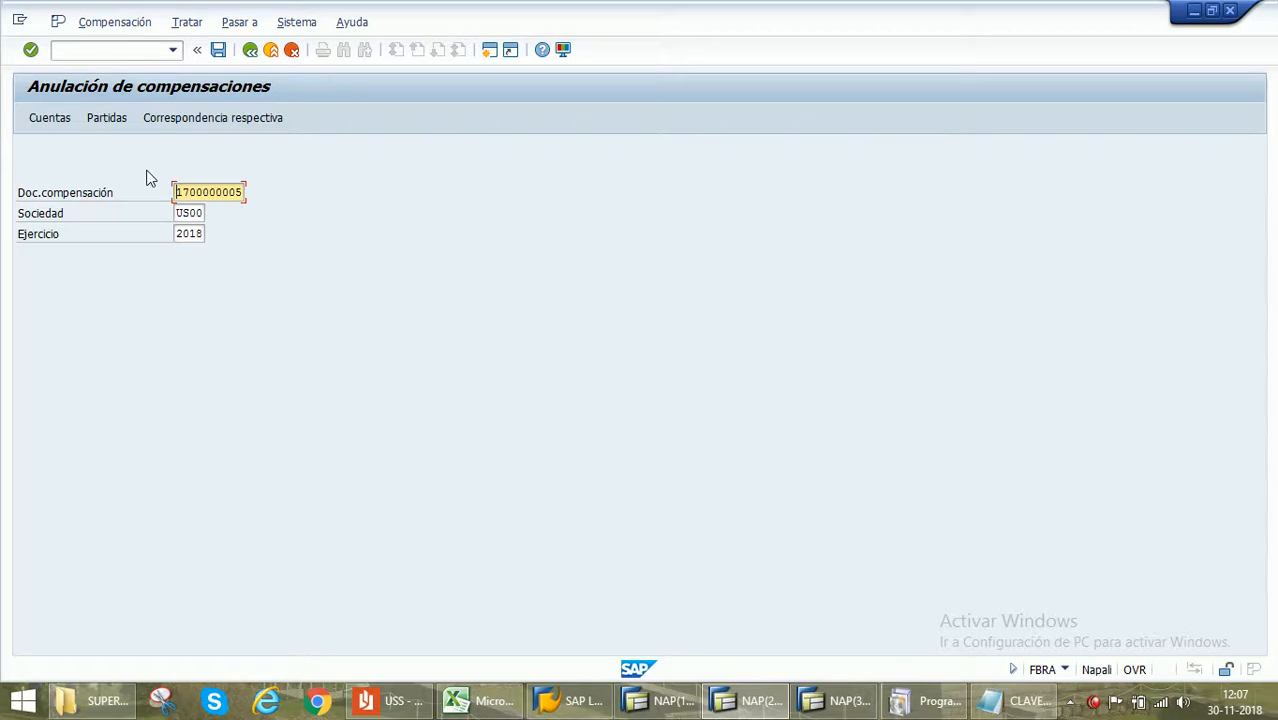
drag(178, 192, 368, 205)
key(Delete)
click(218, 50)
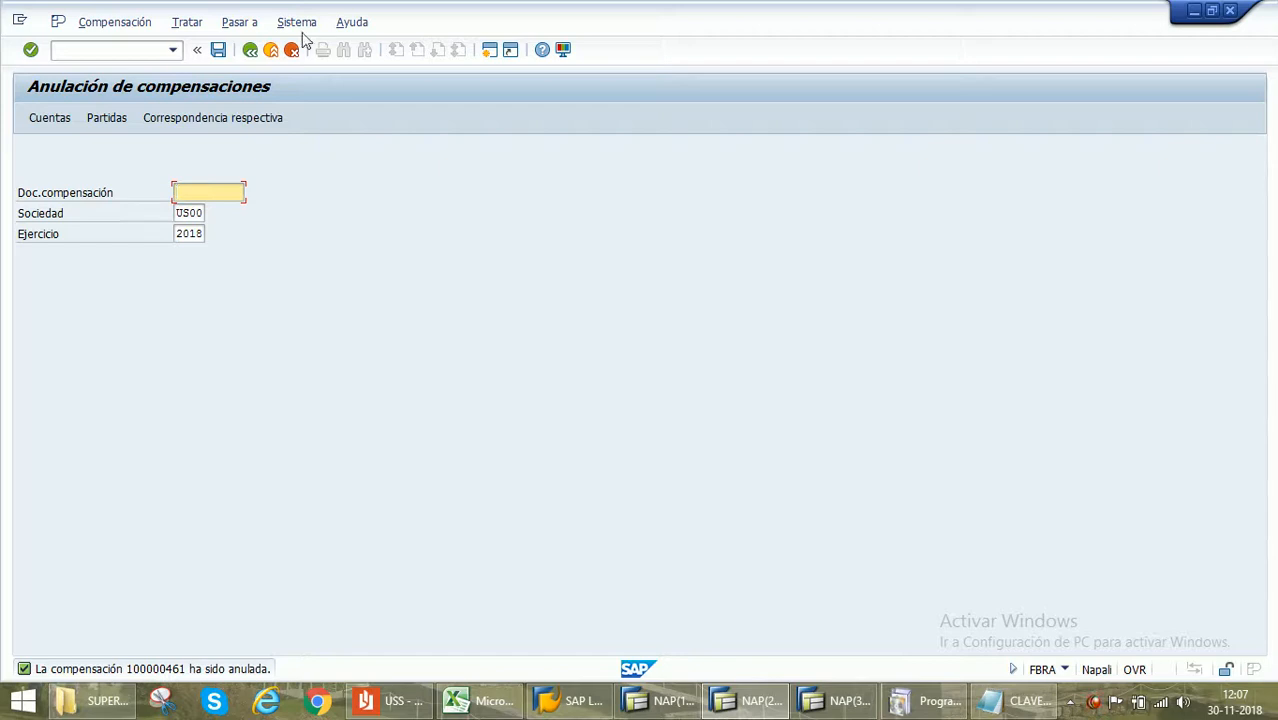
click(250, 50)
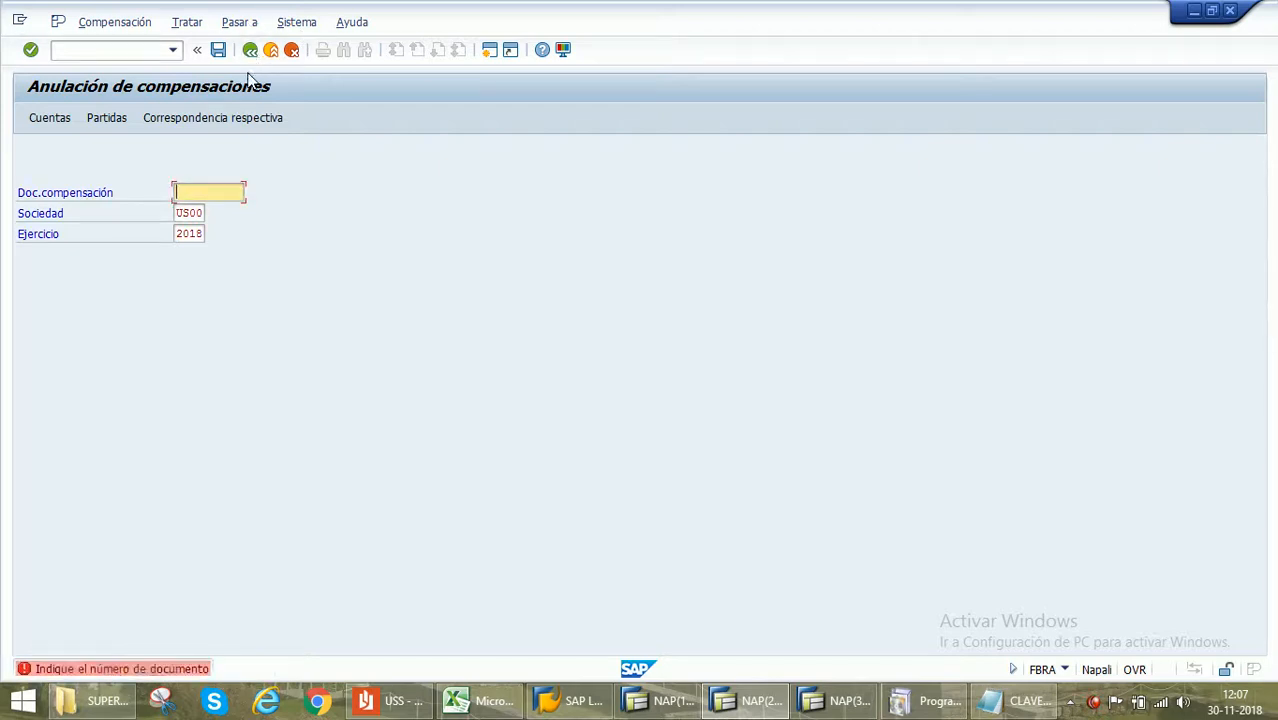
click(271, 50)
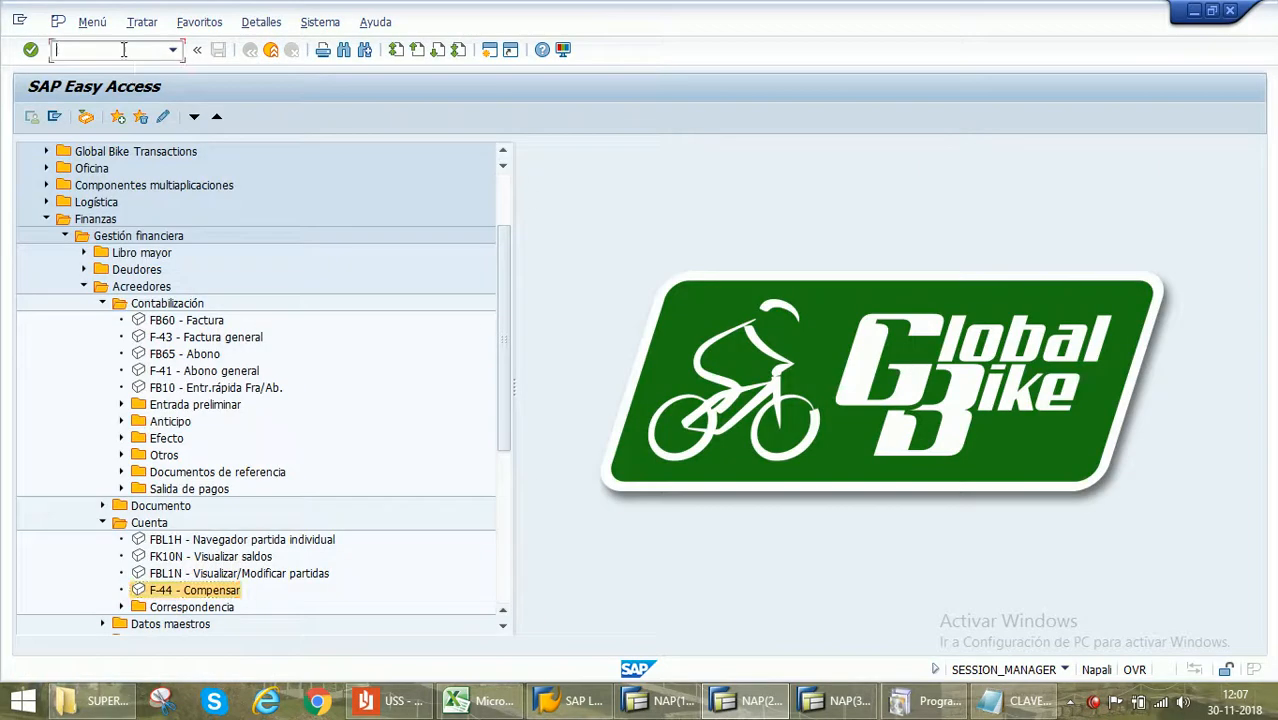
List the vendor's open items in FBL1N, open the "pago factura 6" item to check its document number and return to the menu
key(Return)
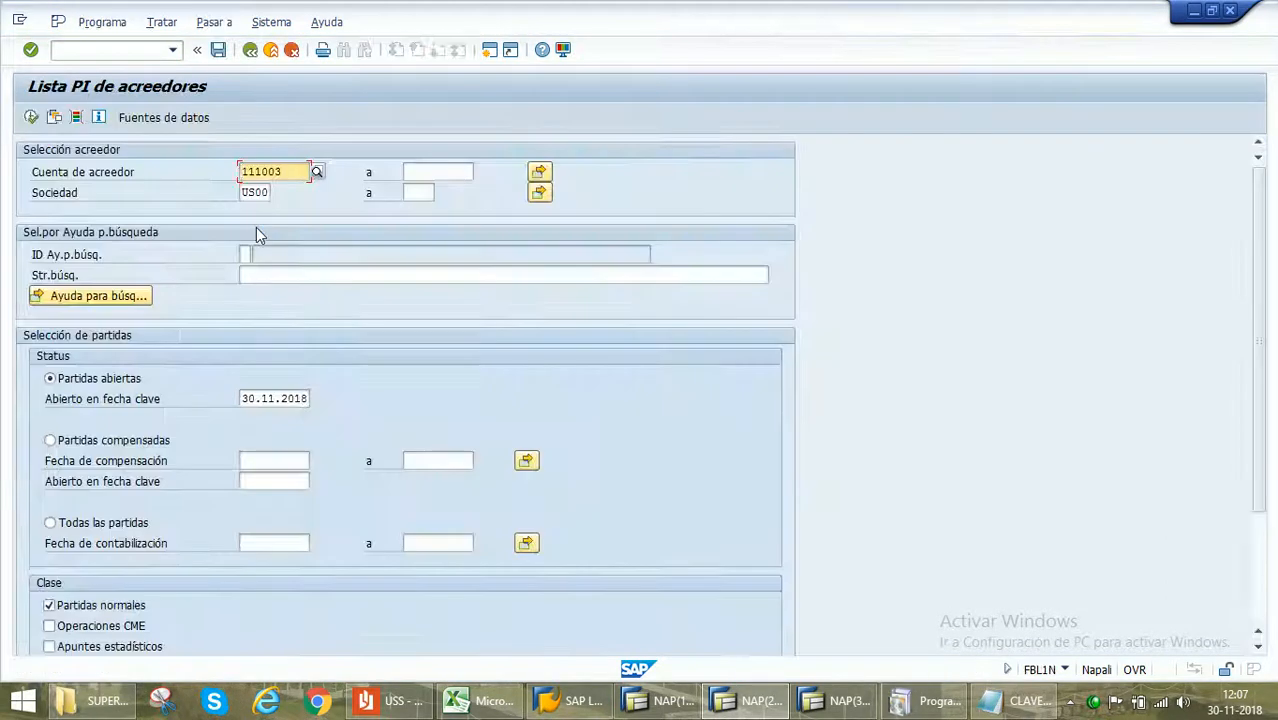
click(33, 118)
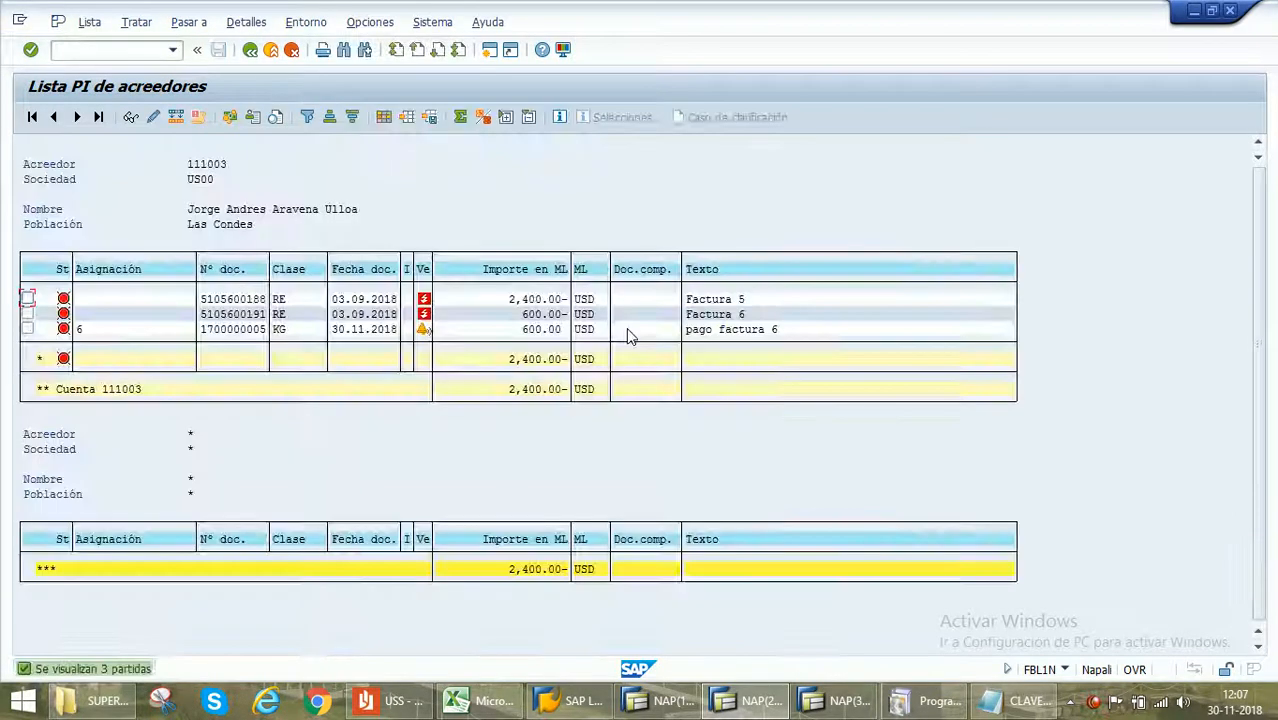
click(553, 316)
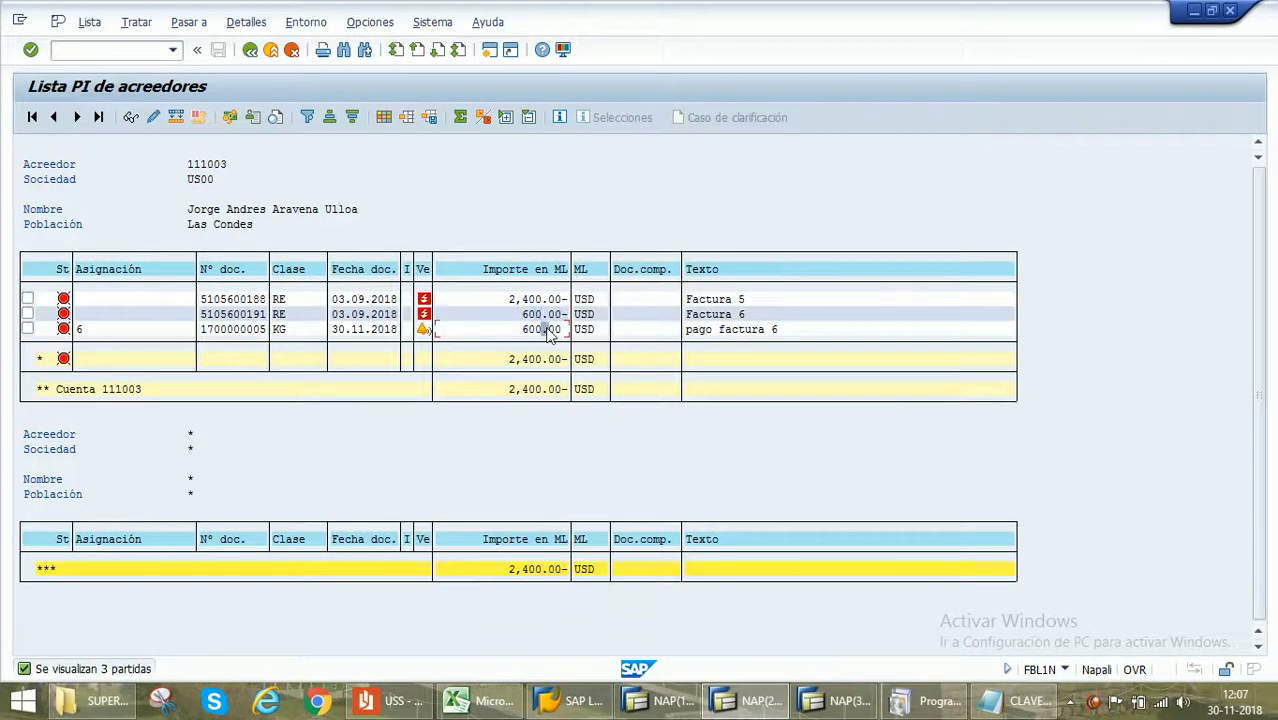
double_click(245, 328)
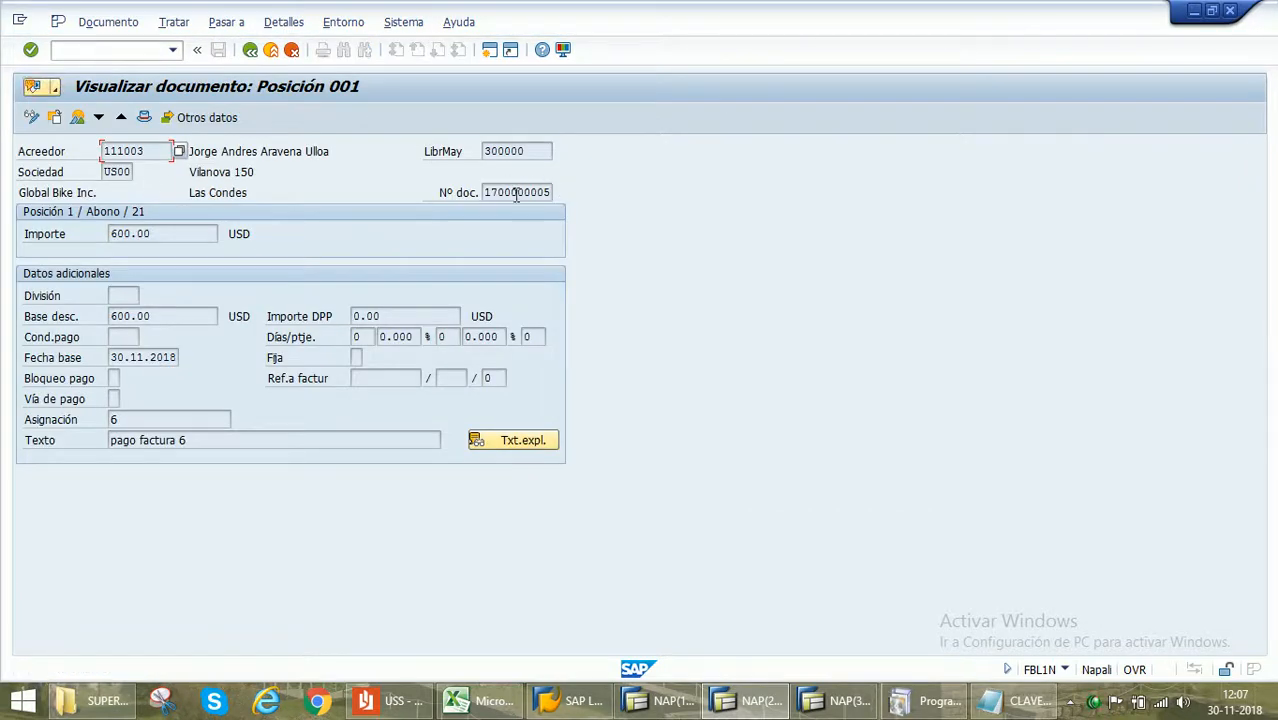
click(487, 196)
click(251, 51)
click(251, 51)
click(251, 51)
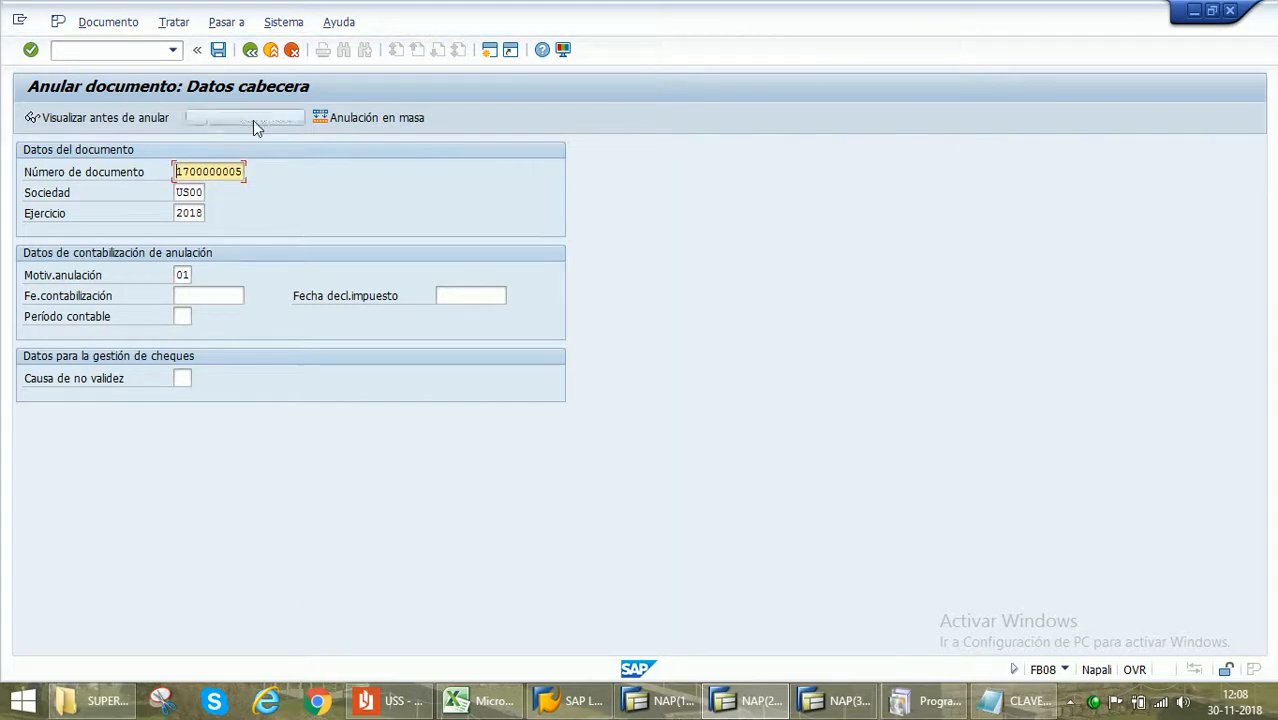
Reverse the Factura 6 payment document in FB08 with reversal reason 01, view the posting message and exit
click(218, 49)
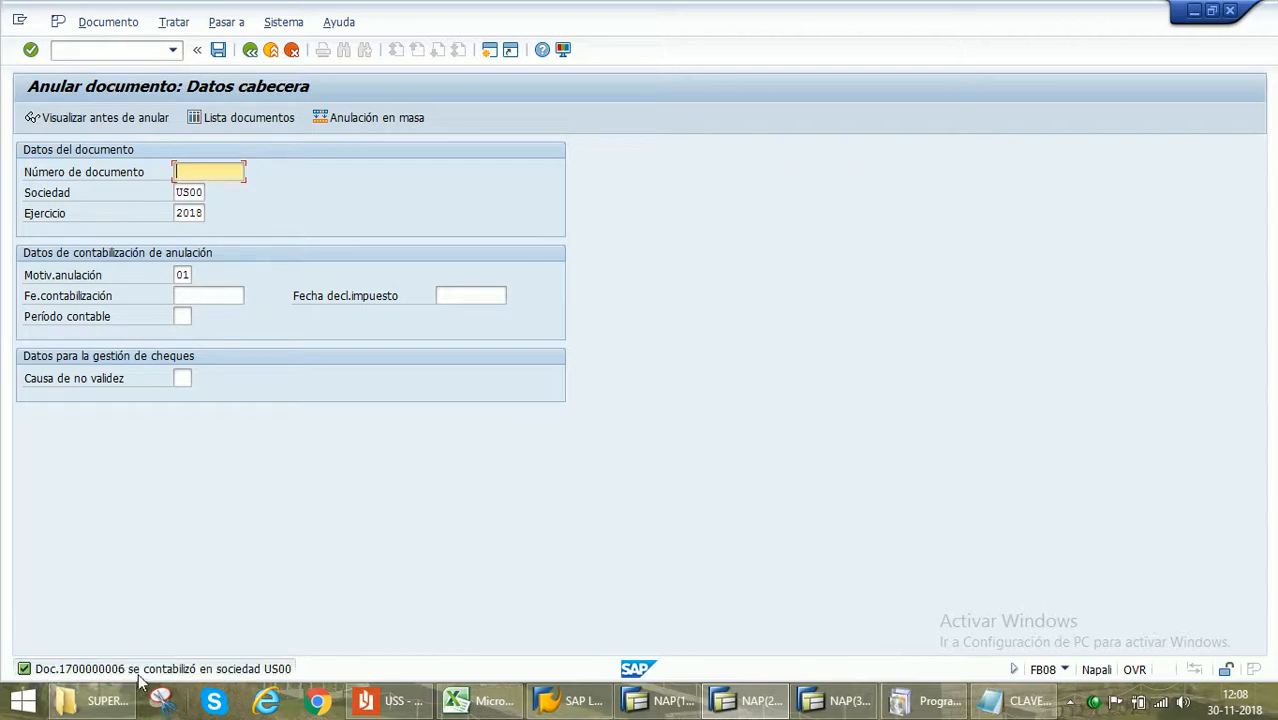
click(138, 674)
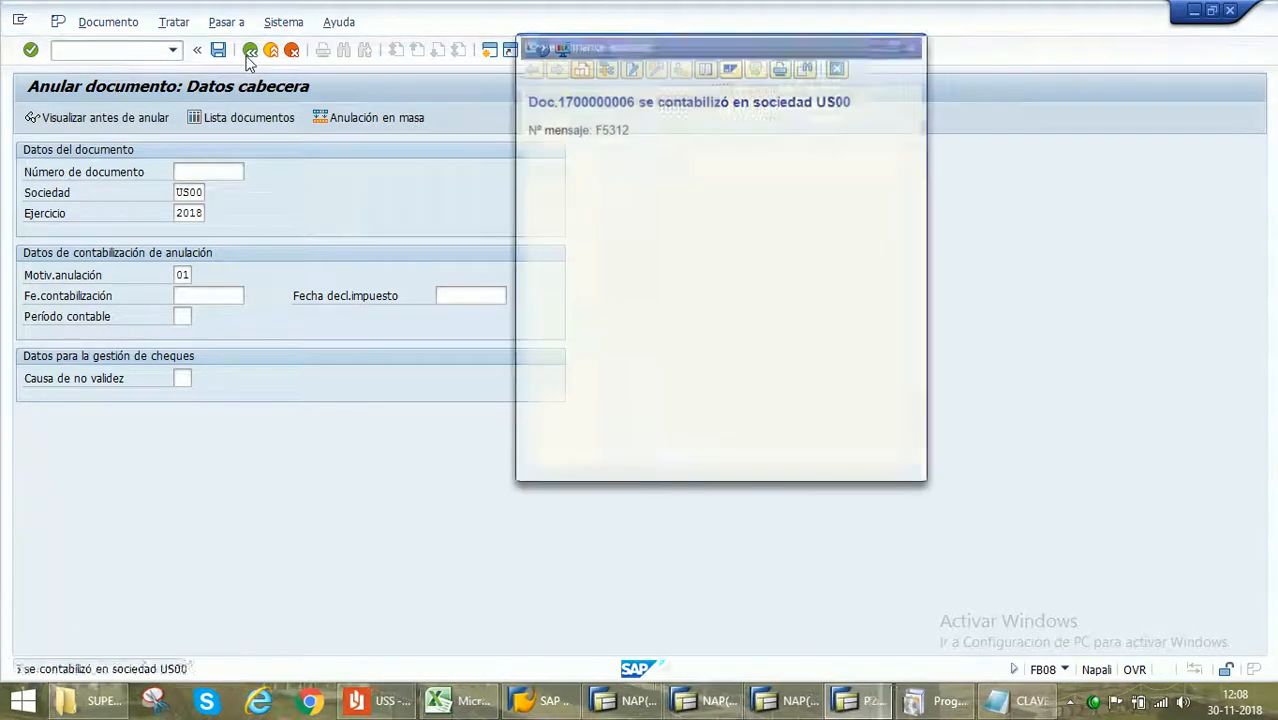
click(251, 50)
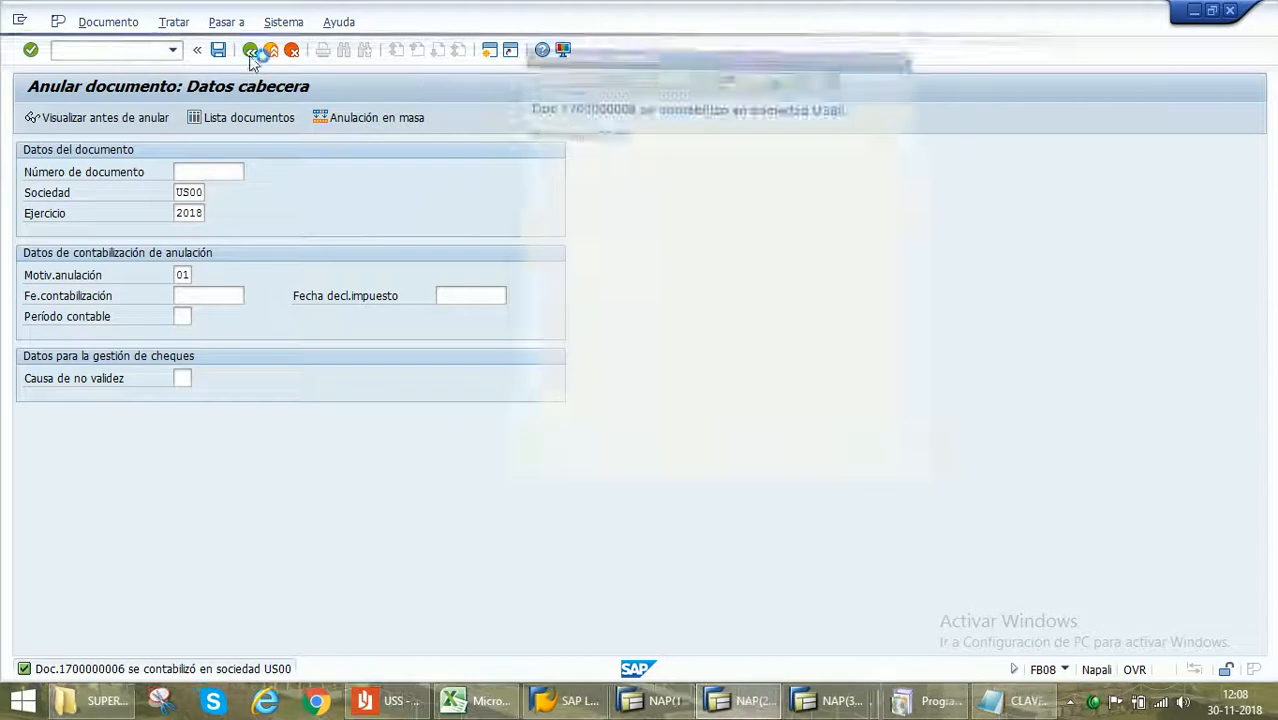
click(309, 391)
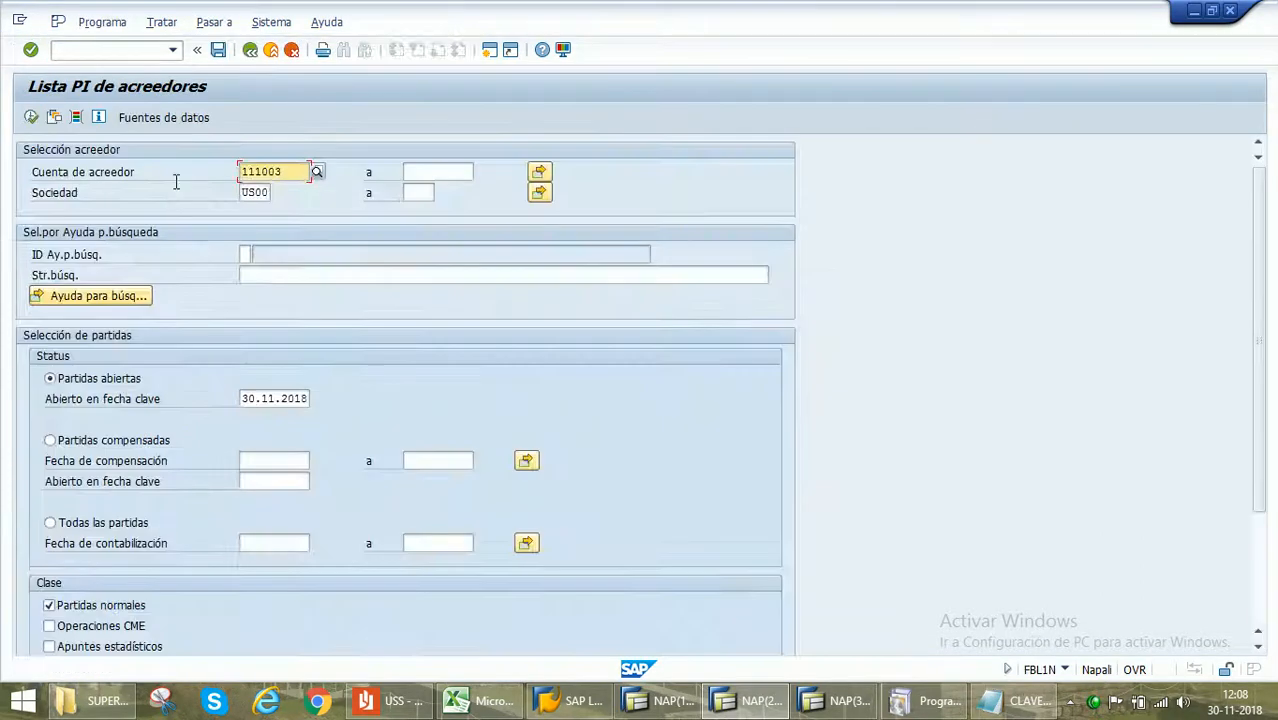
List the same vendor's open items in FBL1N to check the account after the payment reversal
click(31, 117)
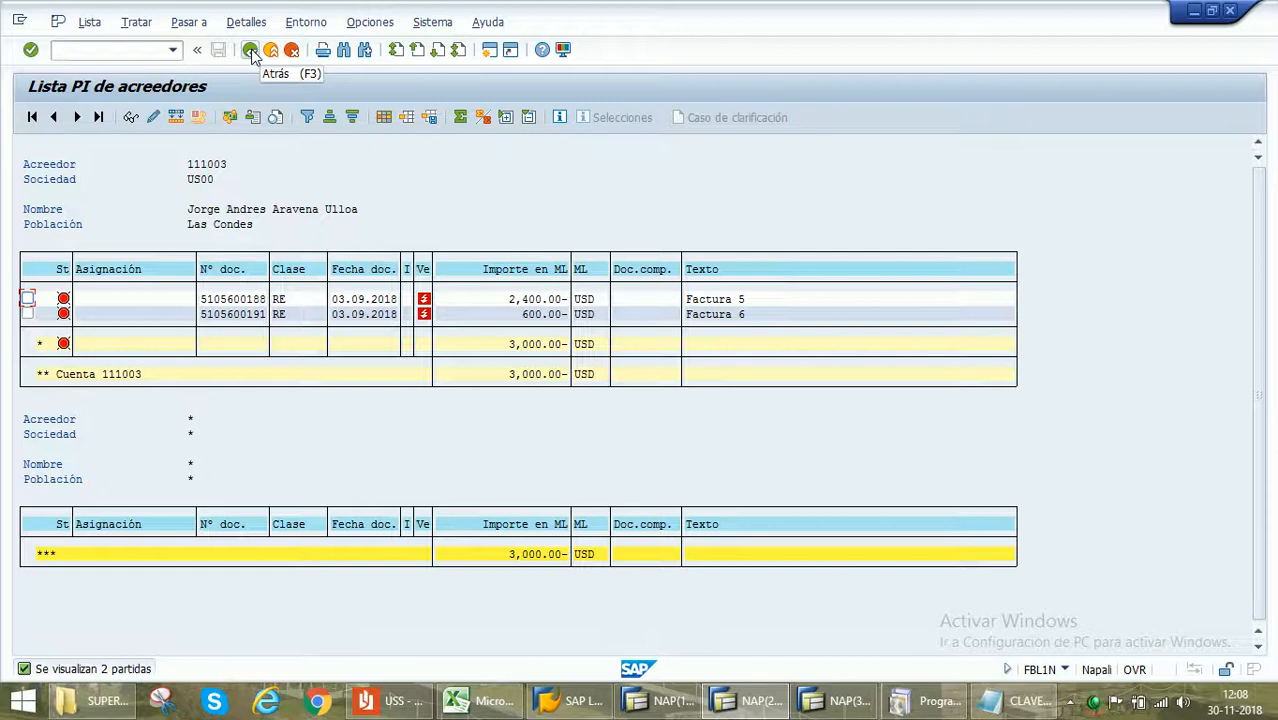
right_click(1116, 702)
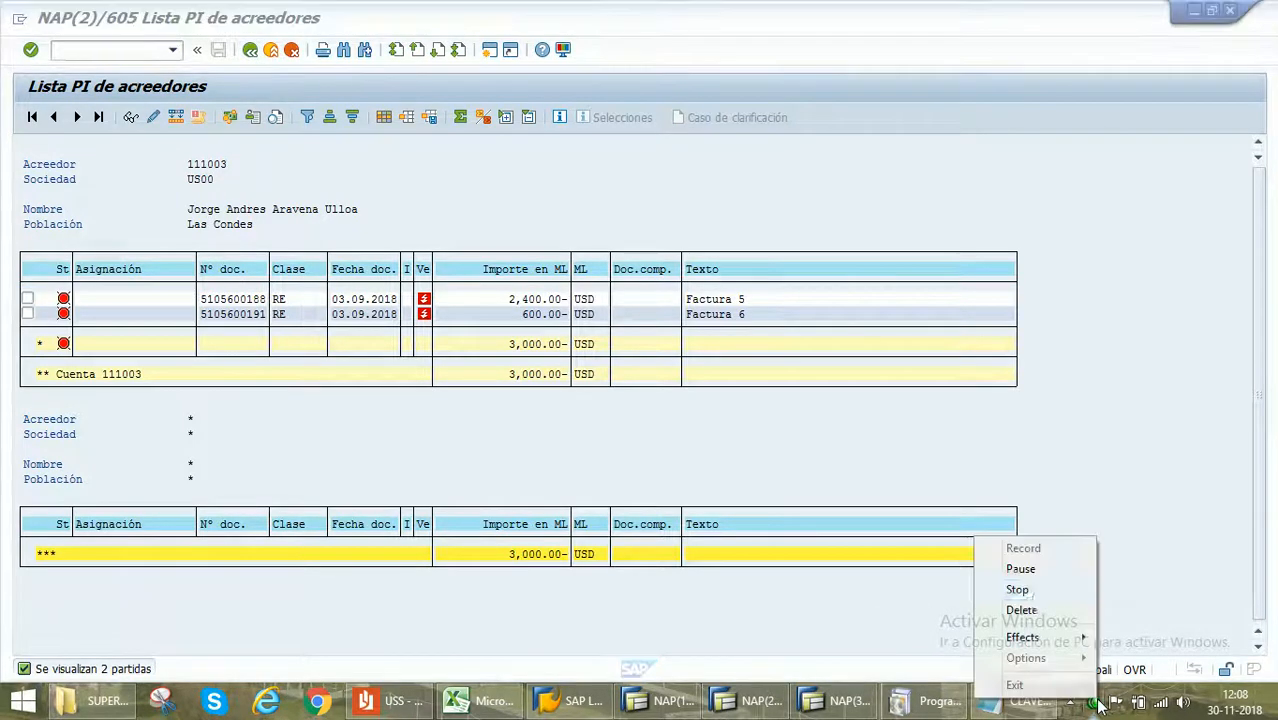